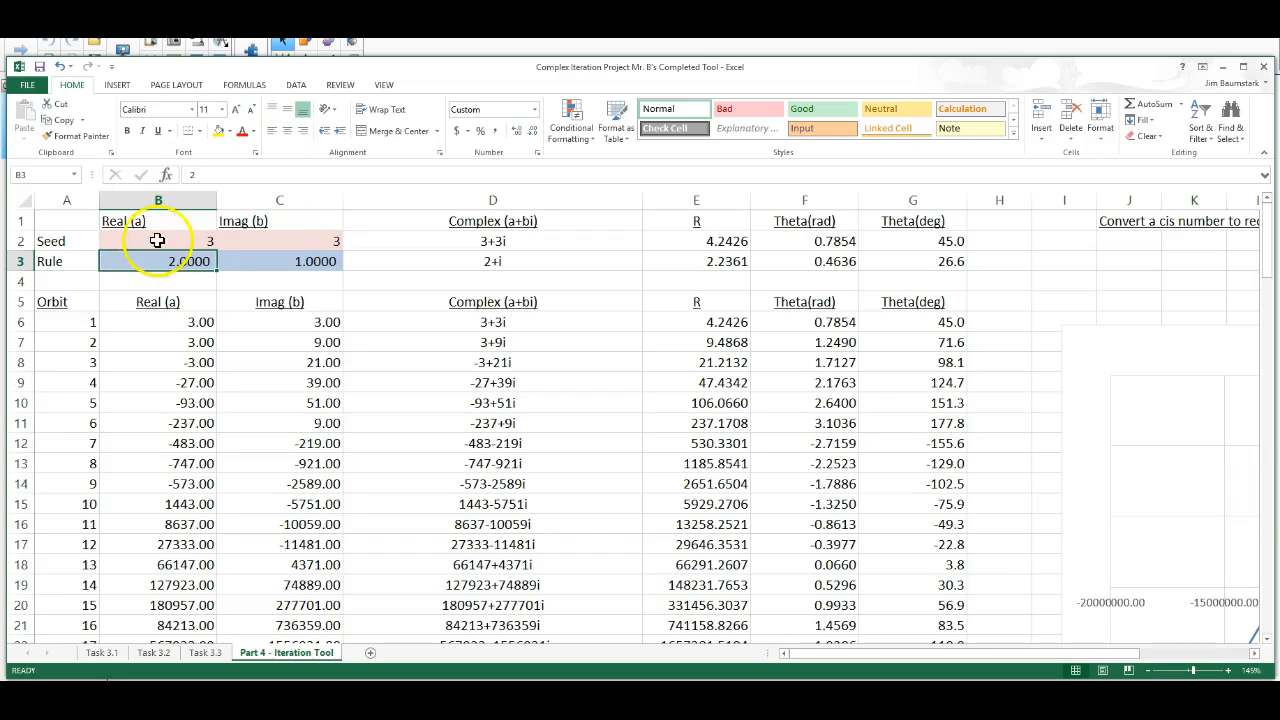
Switch to the whiteboard page in SMART Notebook and handwrite z = .95 cis 121° with the pen.
{"action": "left_click", "coordinate": [598, 256]}
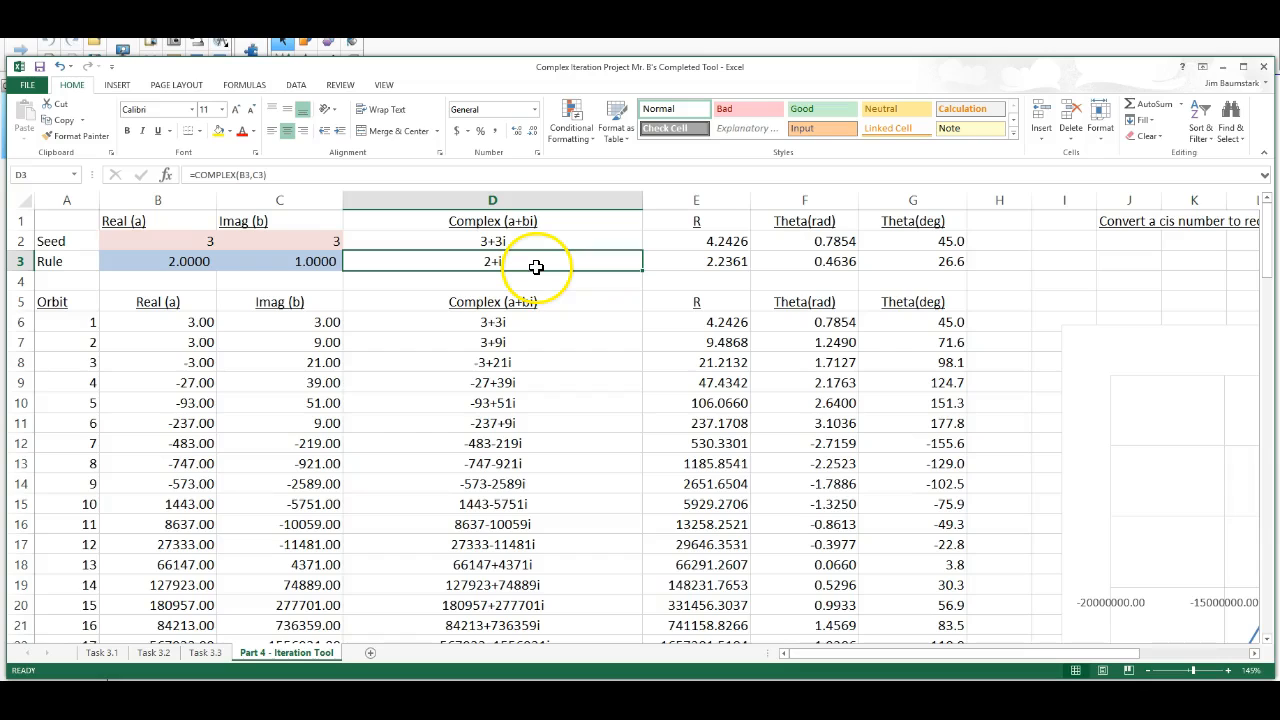
{"action": "key", "text": "alt+Tab"}
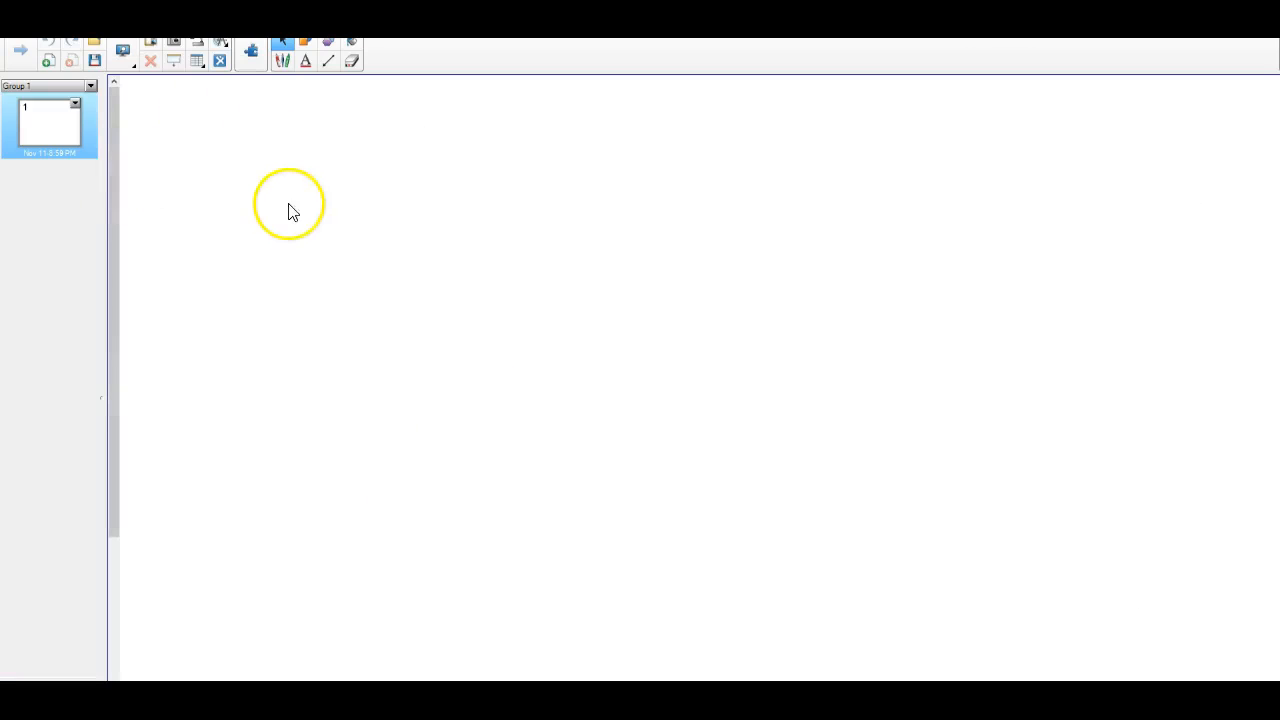
{"action": "left_click", "coordinate": [283, 60]}
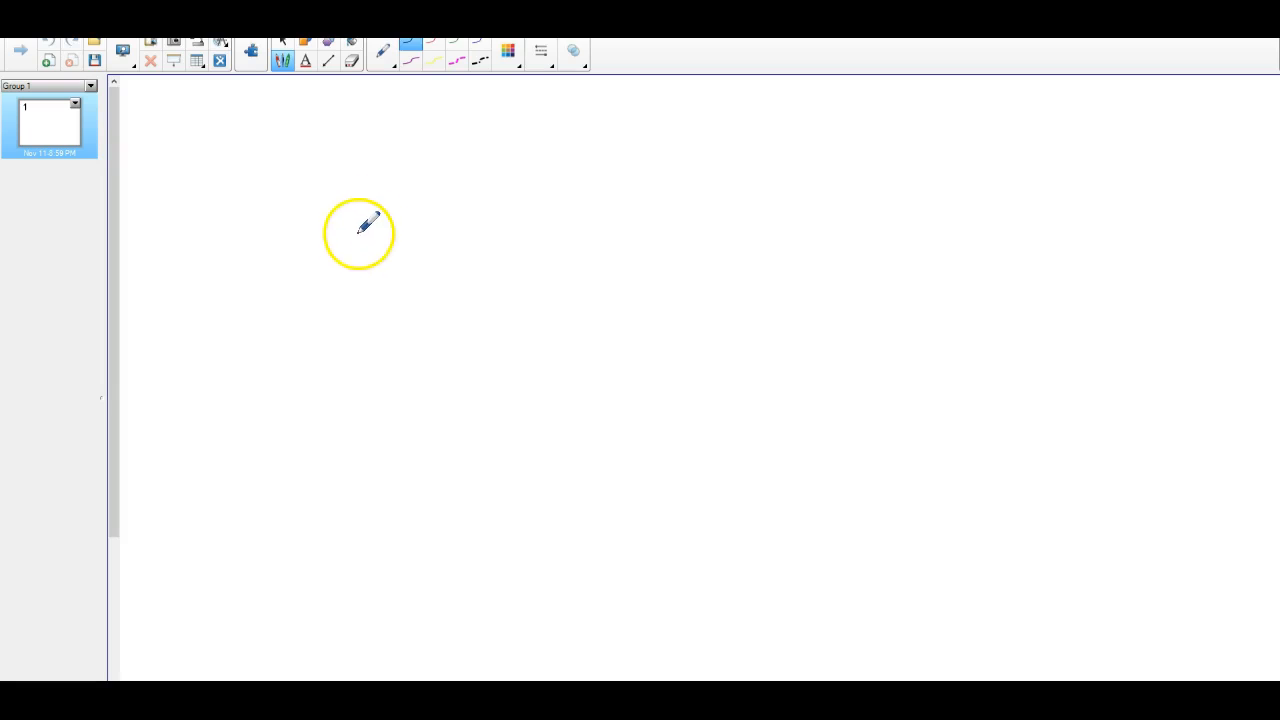
{"action": "left_click", "coordinate": [337, 258]}
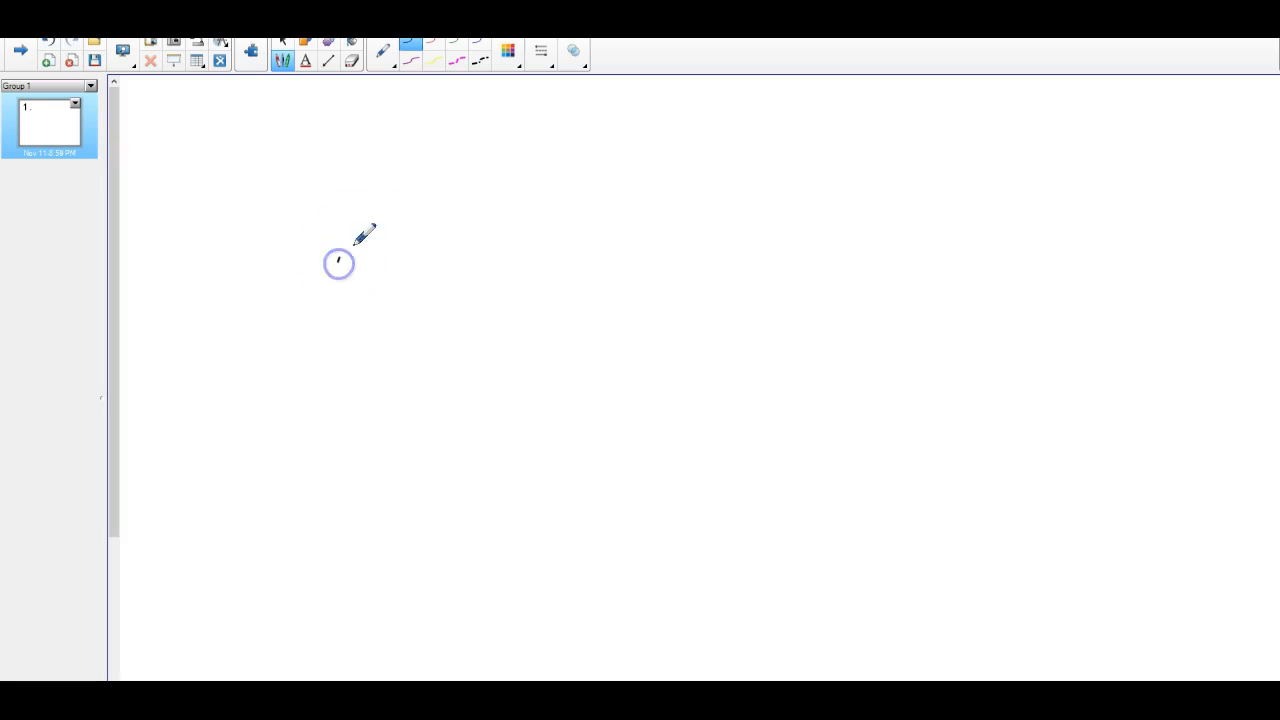
{"action": "left_click", "coordinate": [362, 228]}
{"action": "left_click_drag", "start_coordinate": [363, 228], "coordinate": [364, 253]}
{"action": "mouse_move", "coordinate": [372, 229]}
{"action": "left_mouse_down"}
{"action": "mouse_move", "coordinate": [372, 251]}
{"action": "mouse_move", "coordinate": [384, 224]}
{"action": "mouse_move", "coordinate": [422, 251]}
{"action": "left_mouse_up"}
{"action": "left_click", "coordinate": [427, 229]}
{"action": "left_click_drag", "start_coordinate": [437, 236], "coordinate": [433, 253]}
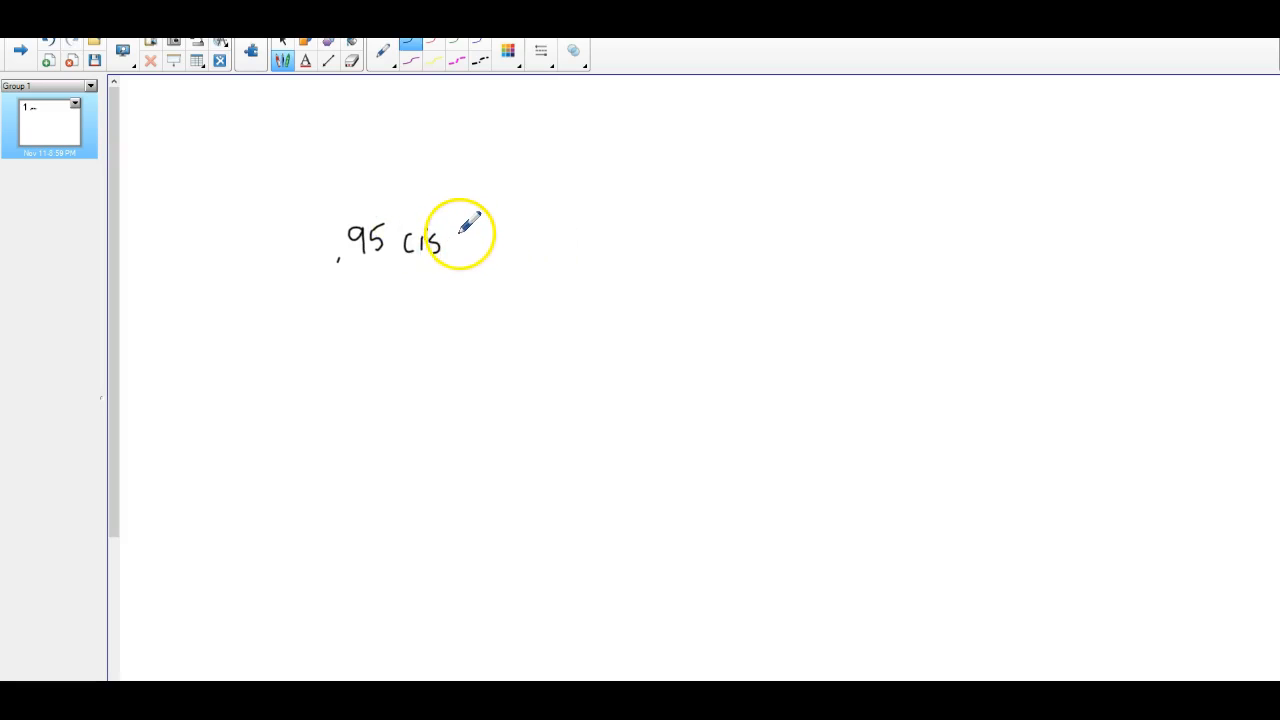
{"action": "mouse_move", "coordinate": [458, 230]}
{"action": "left_mouse_down"}
{"action": "mouse_move", "coordinate": [457, 249]}
{"action": "mouse_move", "coordinate": [471, 229]}
{"action": "mouse_move", "coordinate": [480, 250]}
{"action": "left_mouse_up"}
{"action": "mouse_move", "coordinate": [482, 228]}
{"action": "left_mouse_down"}
{"action": "mouse_move", "coordinate": [480, 249]}
{"action": "mouse_move", "coordinate": [489, 220]}
{"action": "left_mouse_up"}
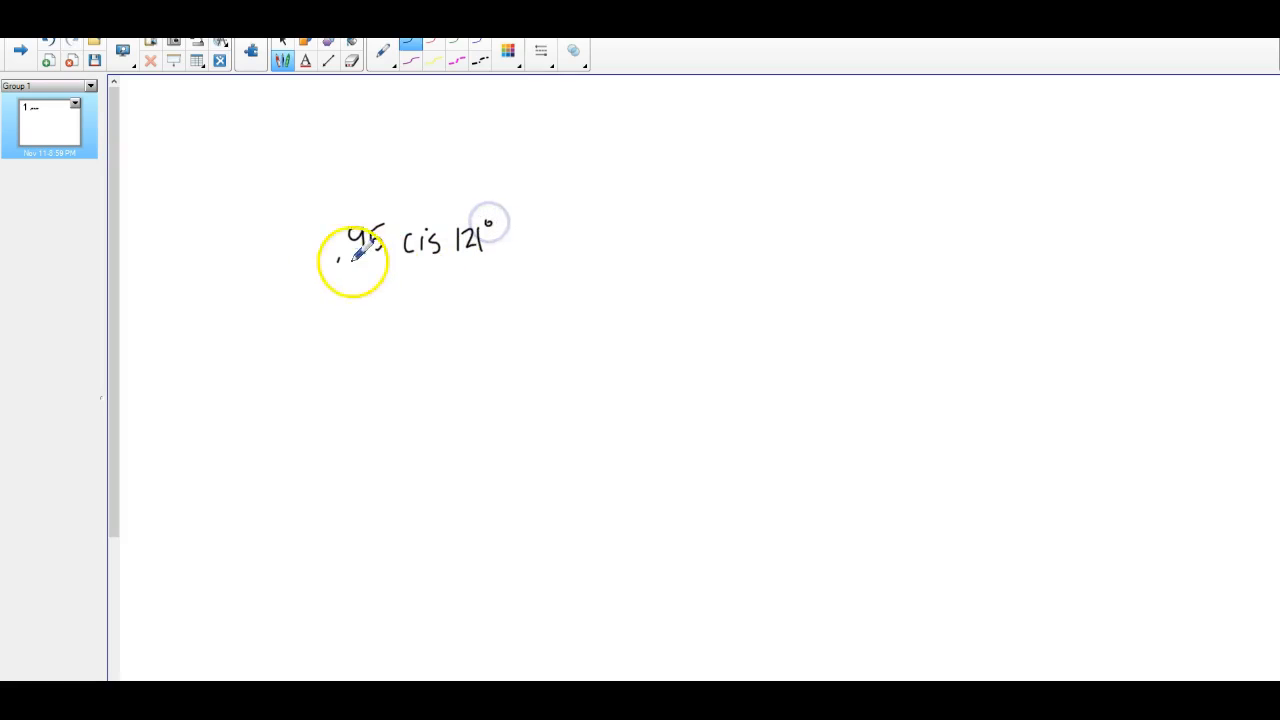
{"action": "left_click_drag", "start_coordinate": [267, 247], "coordinate": [283, 252]}
{"action": "left_click_drag", "start_coordinate": [287, 248], "coordinate": [300, 252]}
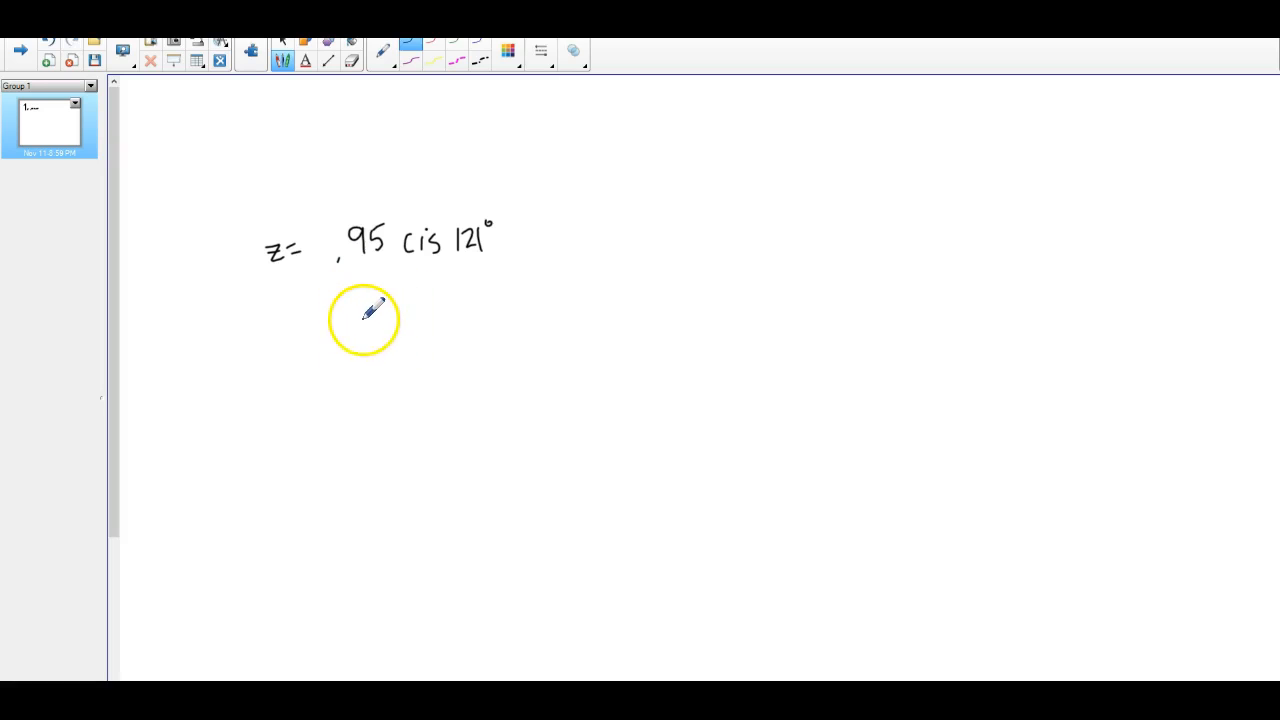
Handwrite the real part a = .95 cos 121° below the z equation.
{"action": "left_click", "coordinate": [334, 350]}
{"action": "left_click_drag", "start_coordinate": [354, 329], "coordinate": [354, 347]}
{"action": "left_click_drag", "start_coordinate": [359, 329], "coordinate": [358, 347]}
{"action": "left_click_drag", "start_coordinate": [359, 328], "coordinate": [366, 326]}
{"action": "left_click_drag", "start_coordinate": [279, 347], "coordinate": [282, 361]}
{"action": "left_click_drag", "start_coordinate": [288, 345], "coordinate": [302, 354]}
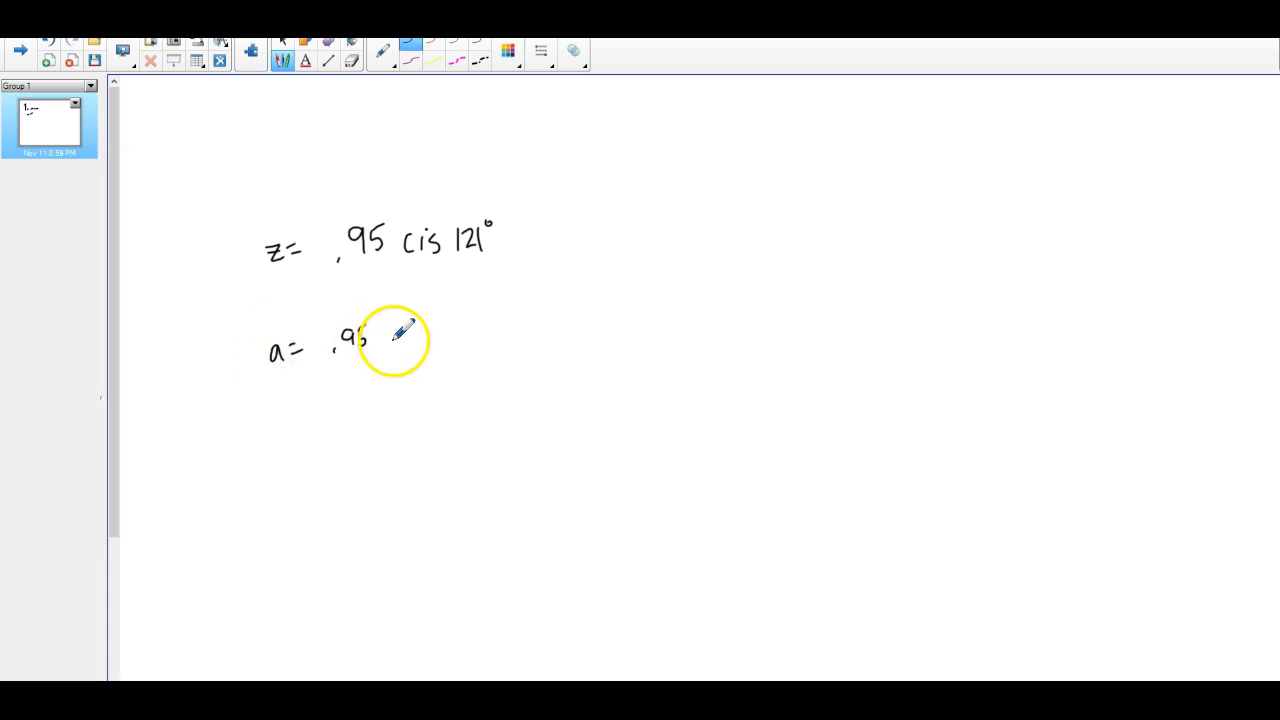
{"action": "mouse_move", "coordinate": [395, 331]}
{"action": "left_mouse_down"}
{"action": "mouse_move", "coordinate": [393, 343]}
{"action": "mouse_move", "coordinate": [462, 337]}
{"action": "mouse_move", "coordinate": [467, 312]}
{"action": "left_mouse_up"}
Handwrite the imaginary part b = .95 sin 121° below the line for a.
{"action": "left_click_drag", "start_coordinate": [287, 395], "coordinate": [288, 412]}
{"action": "left_click_drag", "start_coordinate": [303, 399], "coordinate": [318, 398]}
{"action": "left_click_drag", "start_coordinate": [304, 407], "coordinate": [440, 398]}
{"action": "mouse_move", "coordinate": [452, 379]}
{"action": "left_mouse_down"}
{"action": "mouse_move", "coordinate": [452, 396]}
{"action": "mouse_move", "coordinate": [480, 395]}
{"action": "left_mouse_up"}
{"action": "left_click_drag", "start_coordinate": [487, 360], "coordinate": [483, 366]}
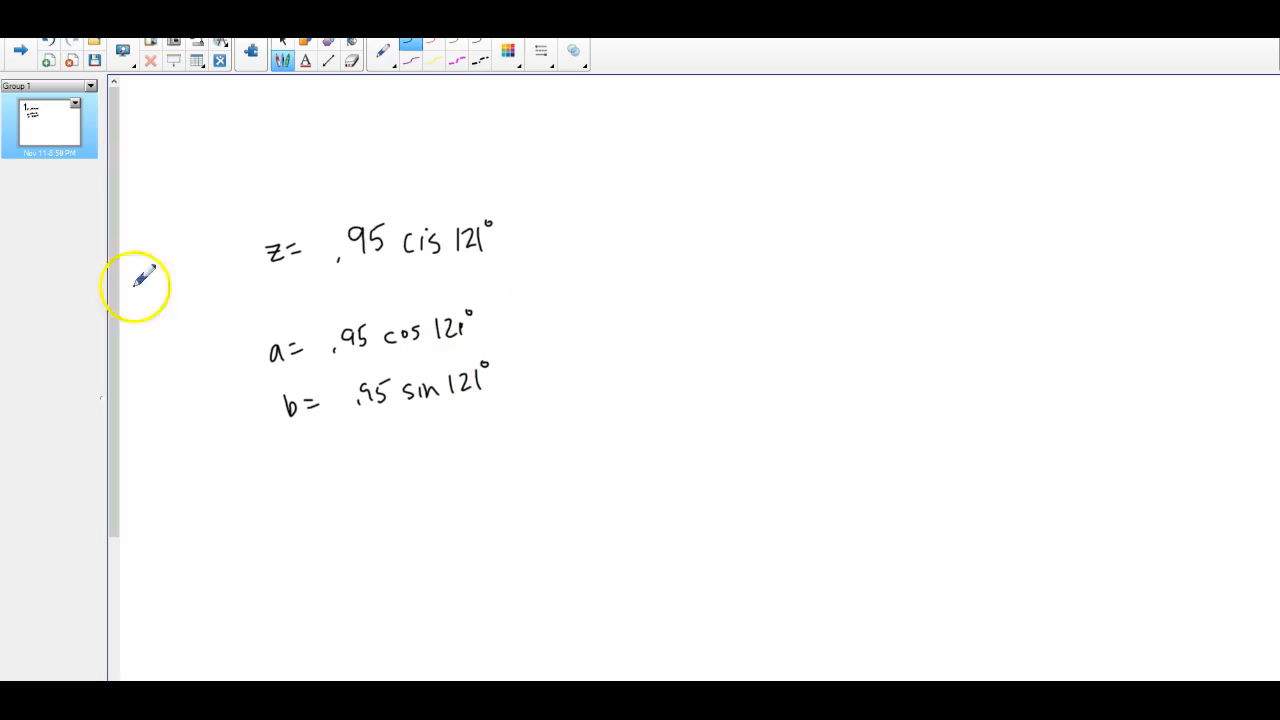
Switch back to the Excel workbook and review the rule's real and imaginary cells, B3 and C3.
{"action": "mouse_move", "coordinate": [464, 700]}
{"action": "left_click", "coordinate": [390, 648]}
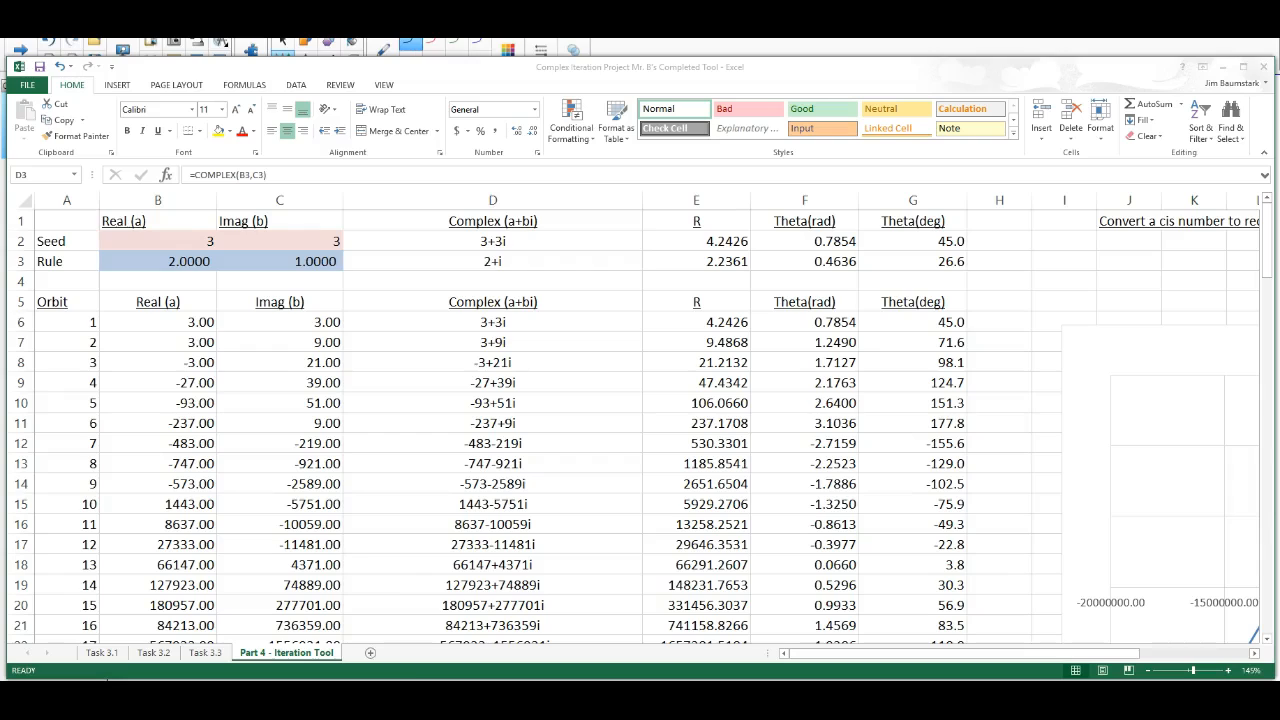
{"action": "left_click", "coordinate": [168, 267]}
{"action": "left_click", "coordinate": [277, 277]}
{"action": "left_click", "coordinate": [150, 266]}
{"action": "left_click", "coordinate": [258, 261]}
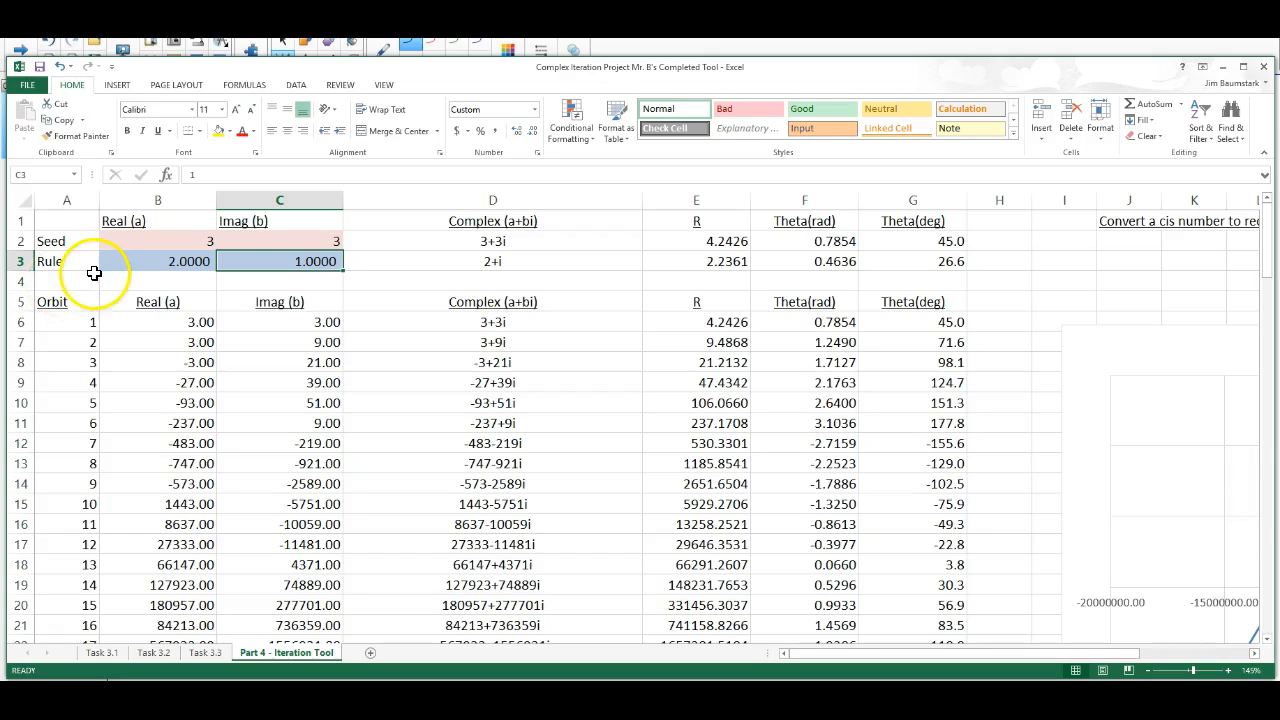
{"action": "left_click", "coordinate": [250, 276]}
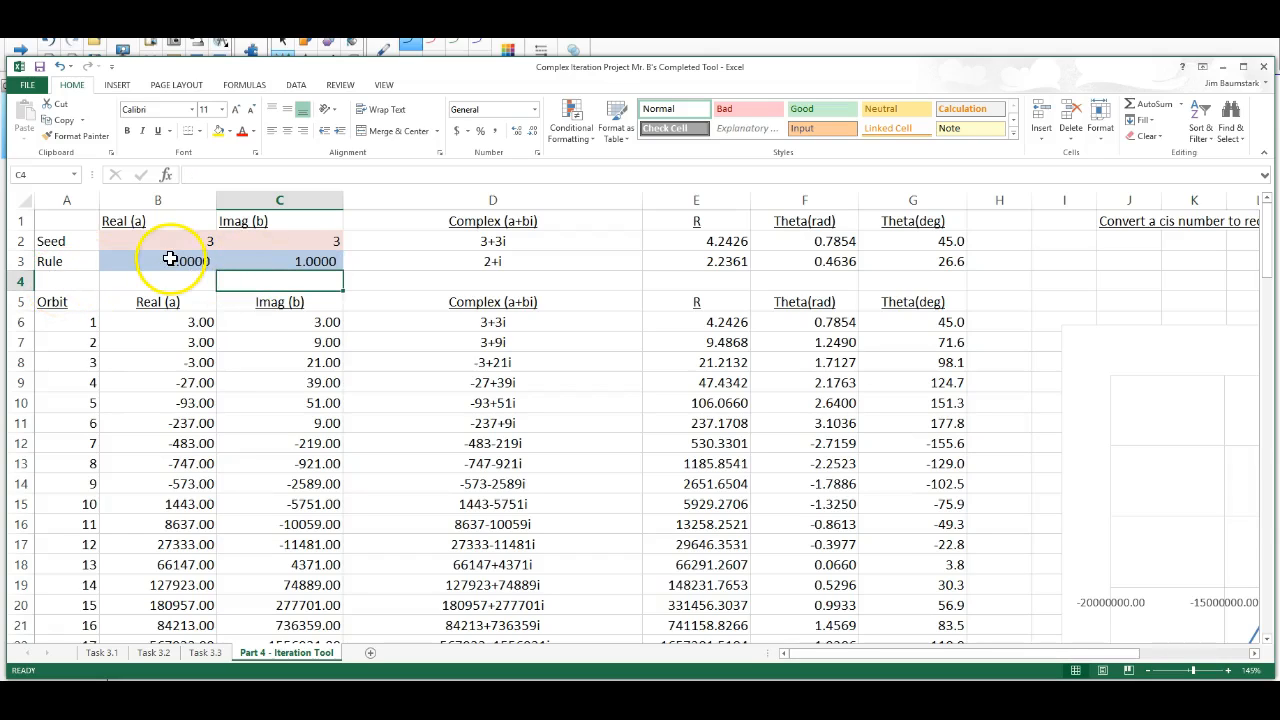
Replace the rule's real part in B3 with the formula =.95*cos(radian(121)).
{"action": "left_click", "coordinate": [177, 261]}
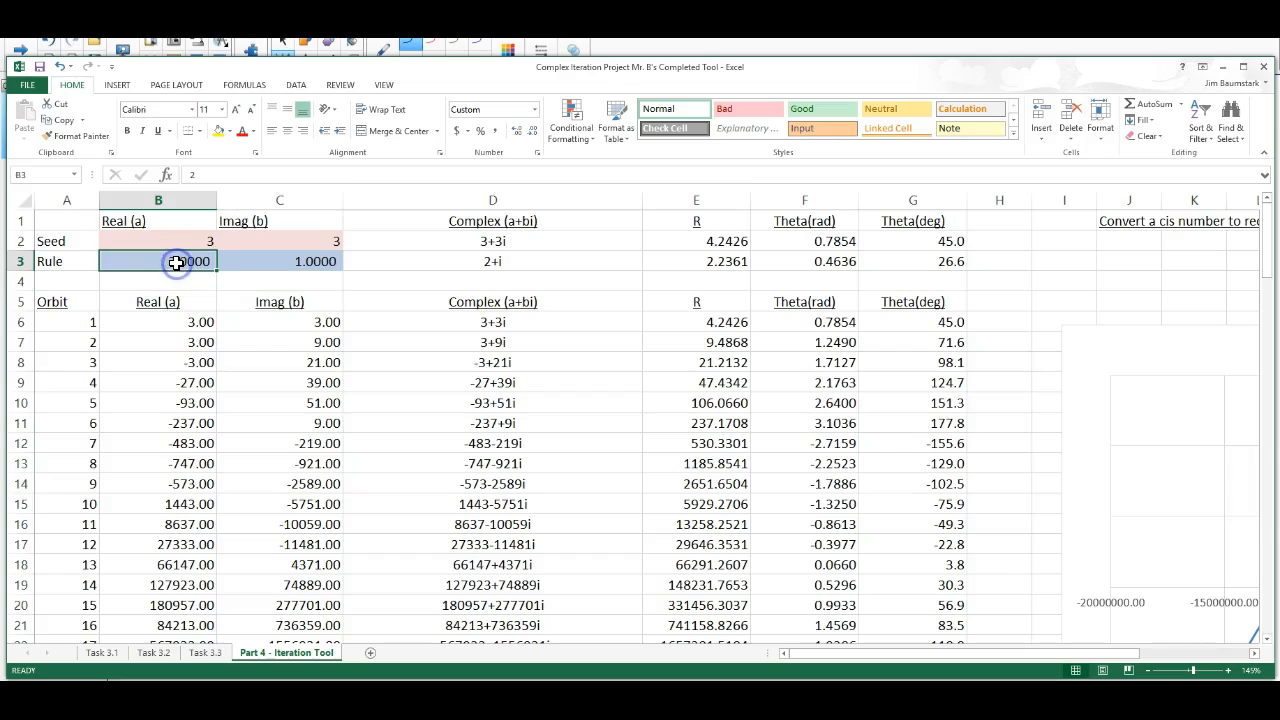
{"action": "left_click", "coordinate": [197, 176]}
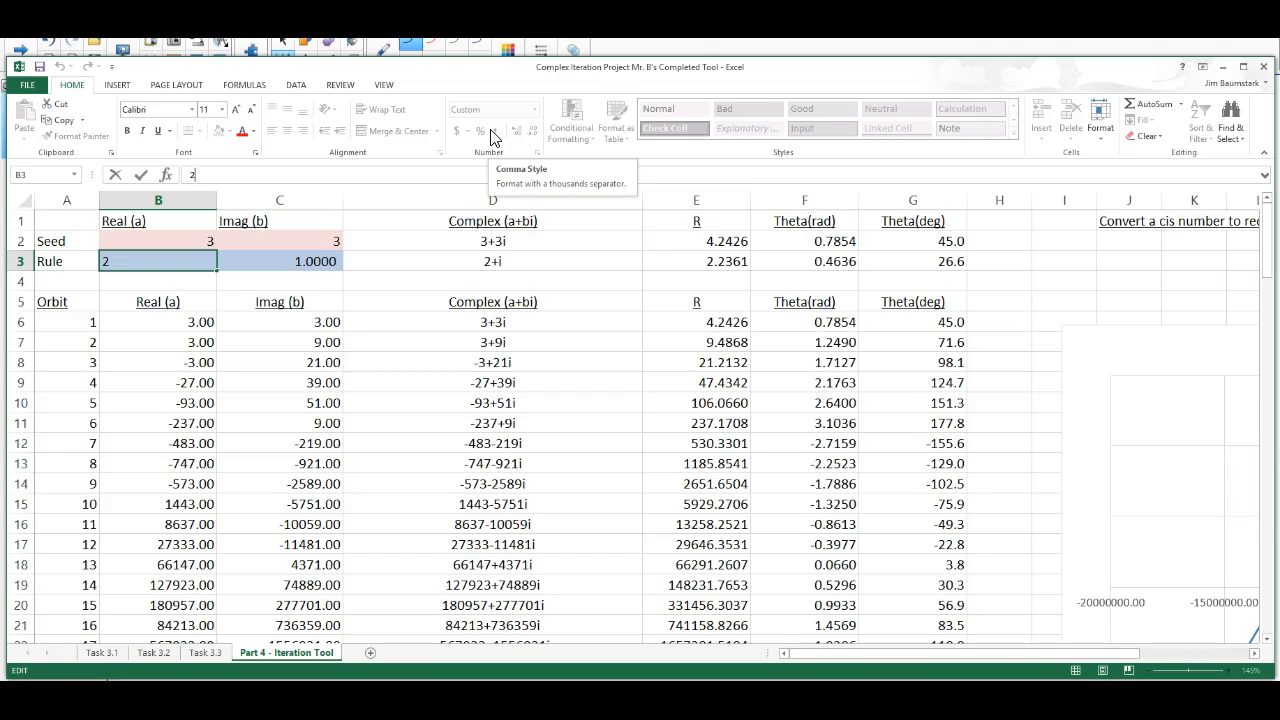
{"action": "key", "text": "BackSpace"}
{"action": "type", "text": "=.95*cos"}
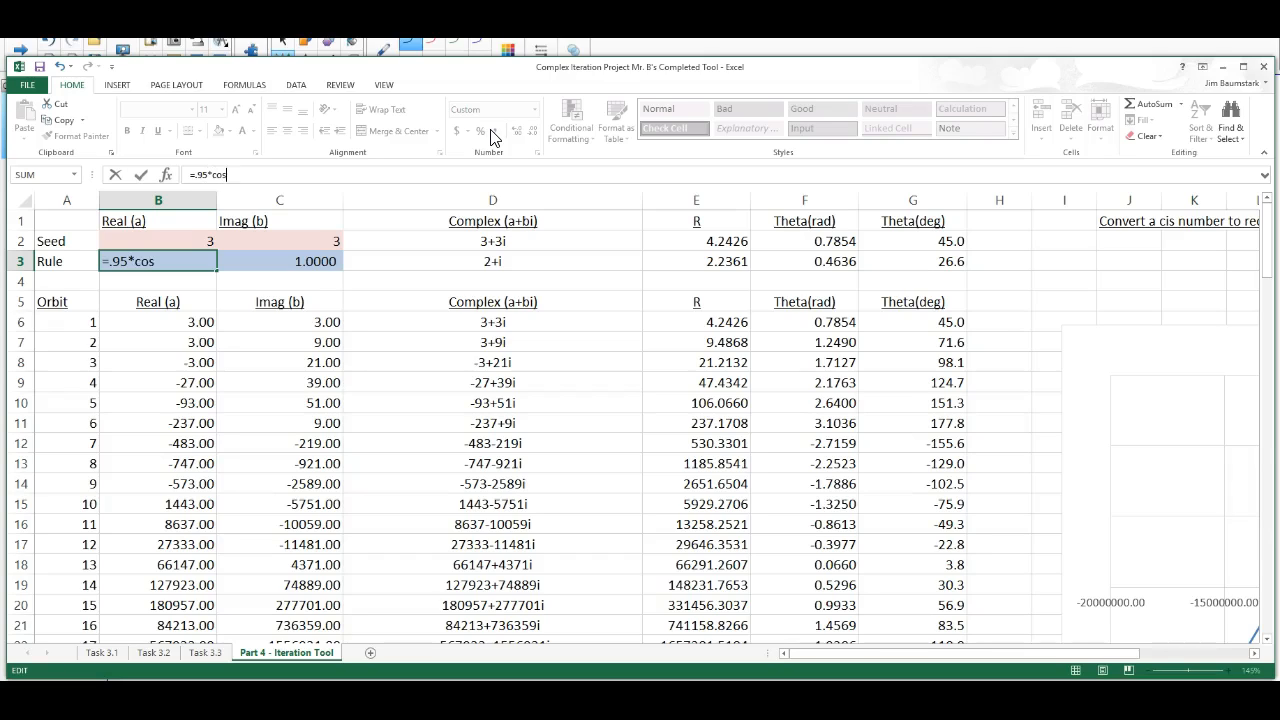
{"action": "type", "text": "("}
{"action": "key", "text": "BackSpace"}
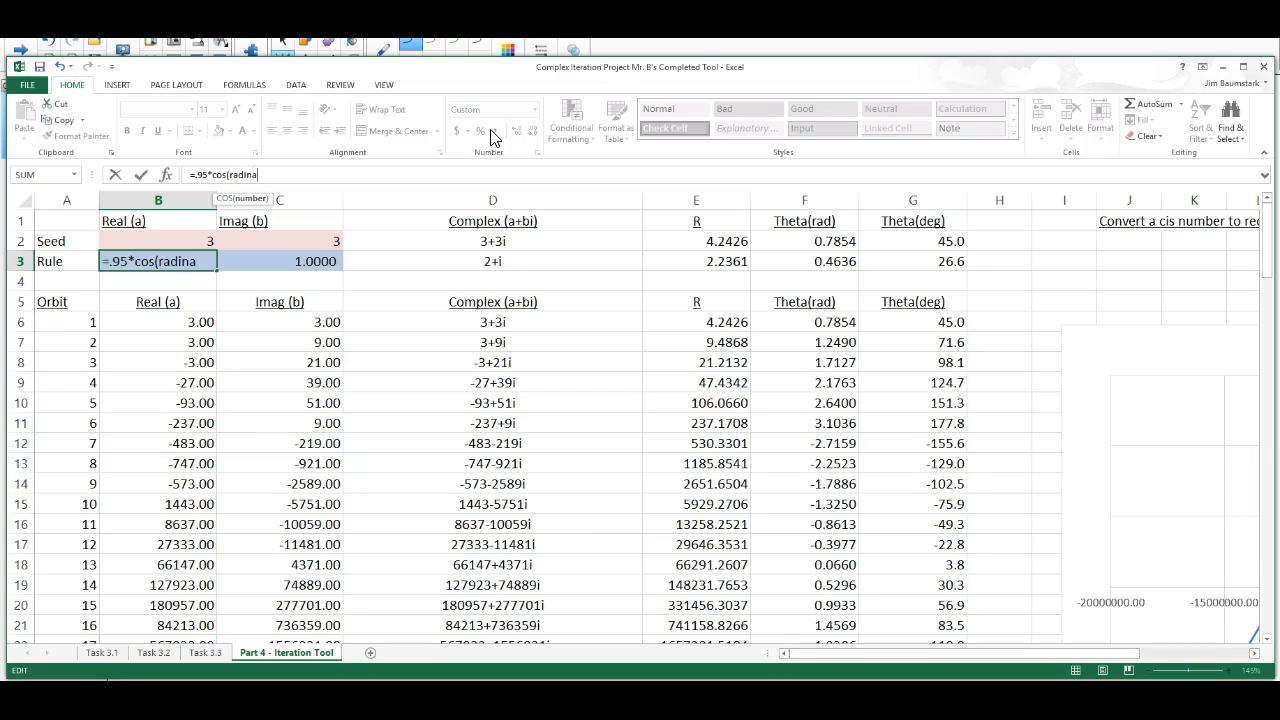
{"action": "type", "text": "21"}
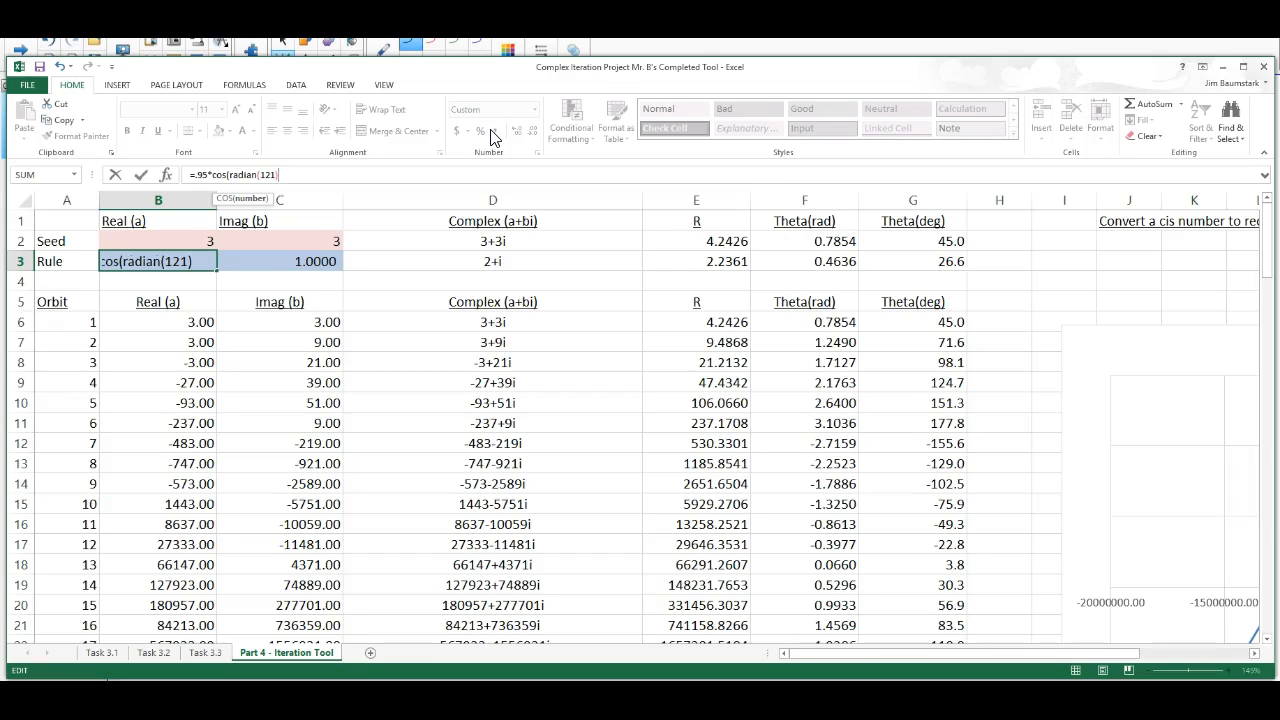
{"action": "key", "text": "Return"}
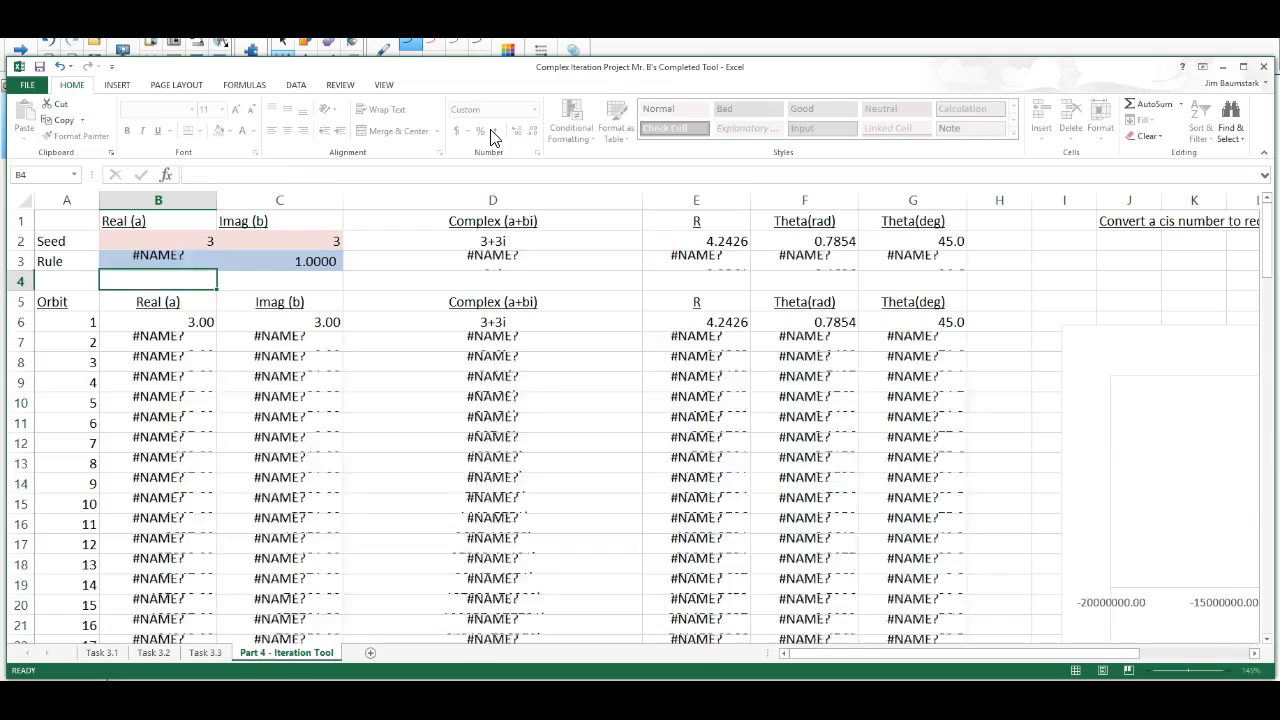
Correct the function name in B3 so the formula reads =0.95*COS(RADIANS(121)).
{"action": "key", "text": "Up"}
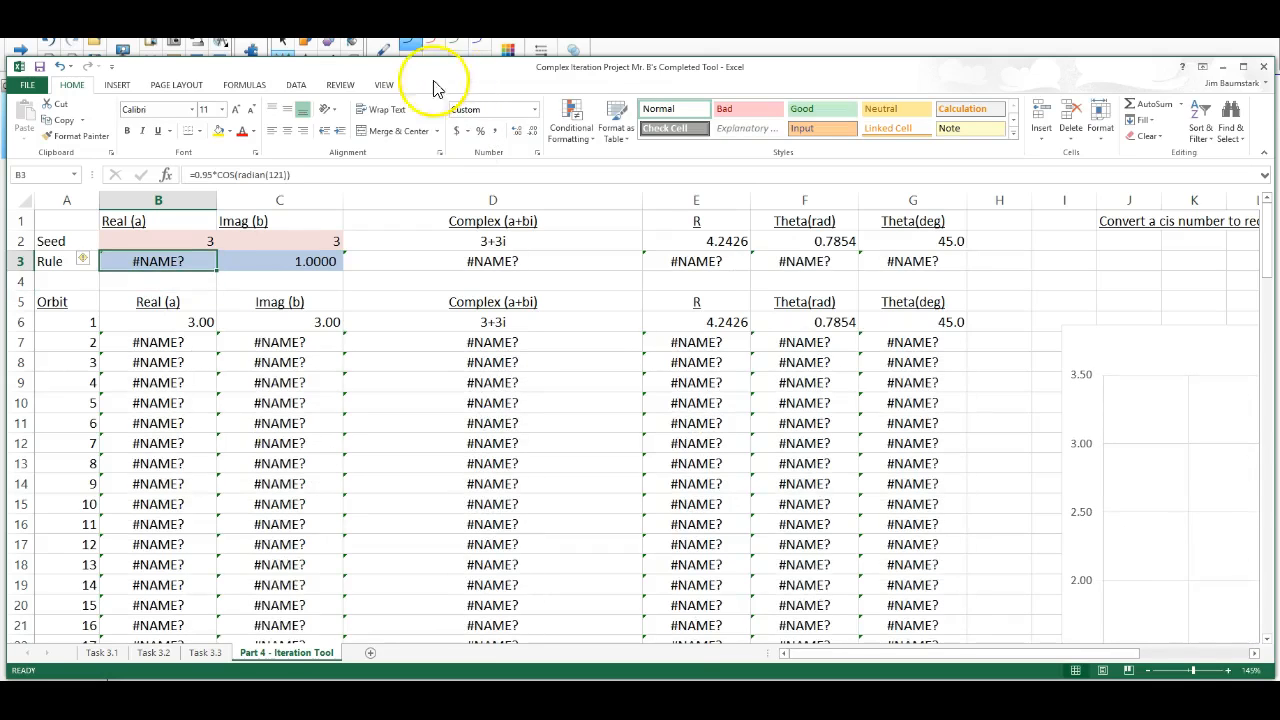
{"action": "left_click", "coordinate": [266, 175]}
{"action": "type", "text": "s"}
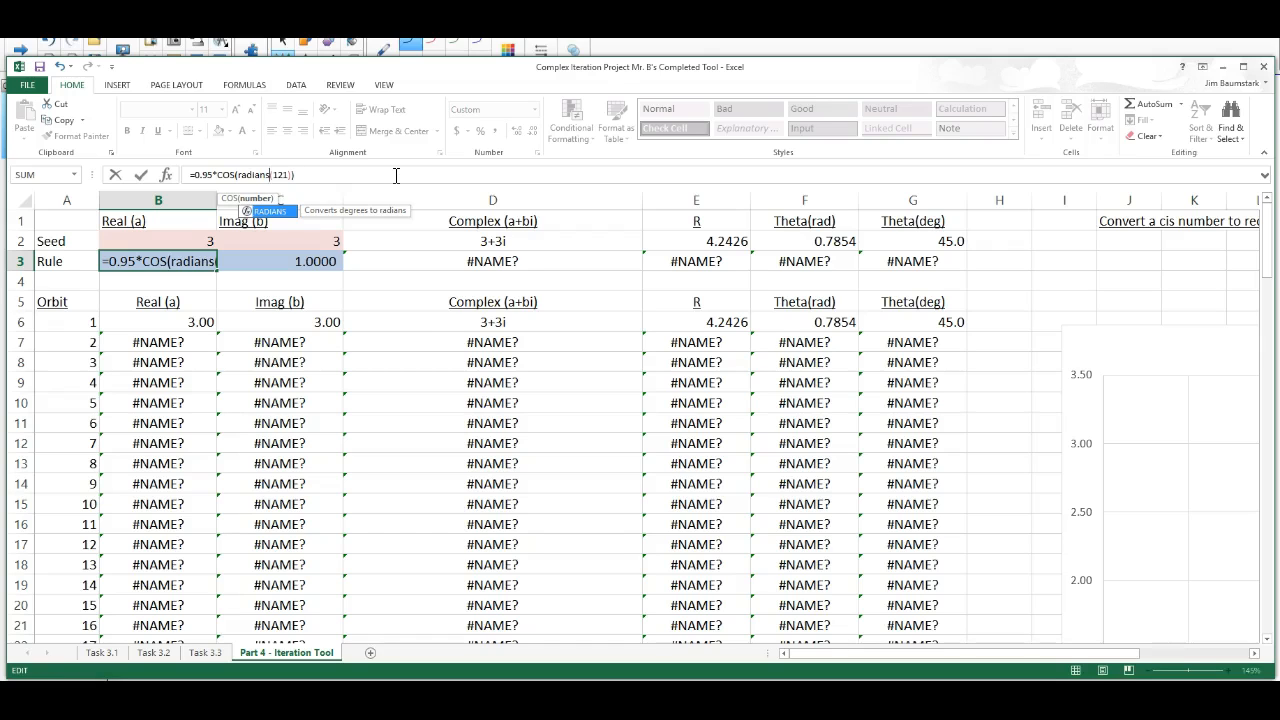
{"action": "key", "text": "Return"}
{"action": "key", "text": "Up"}
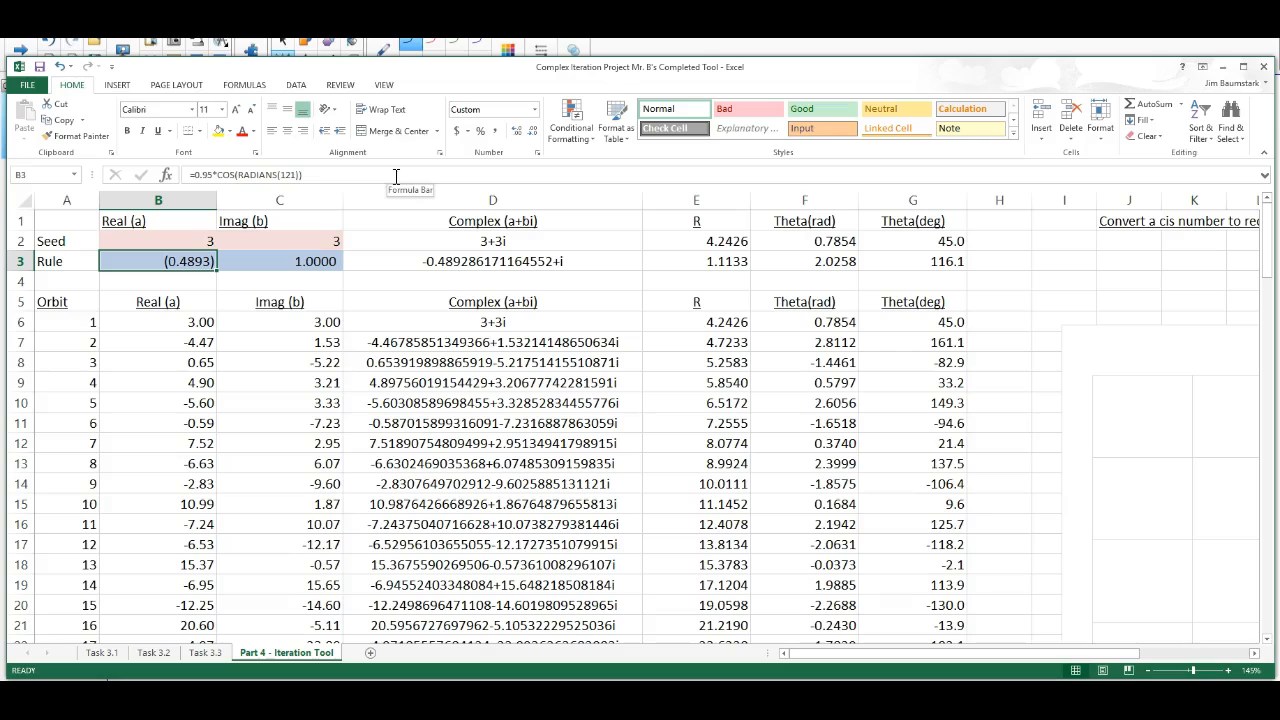
Replace the rule's imaginary part in C3 with the formula =.95*sin(radians(121)).
{"action": "left_click", "coordinate": [267, 261]}
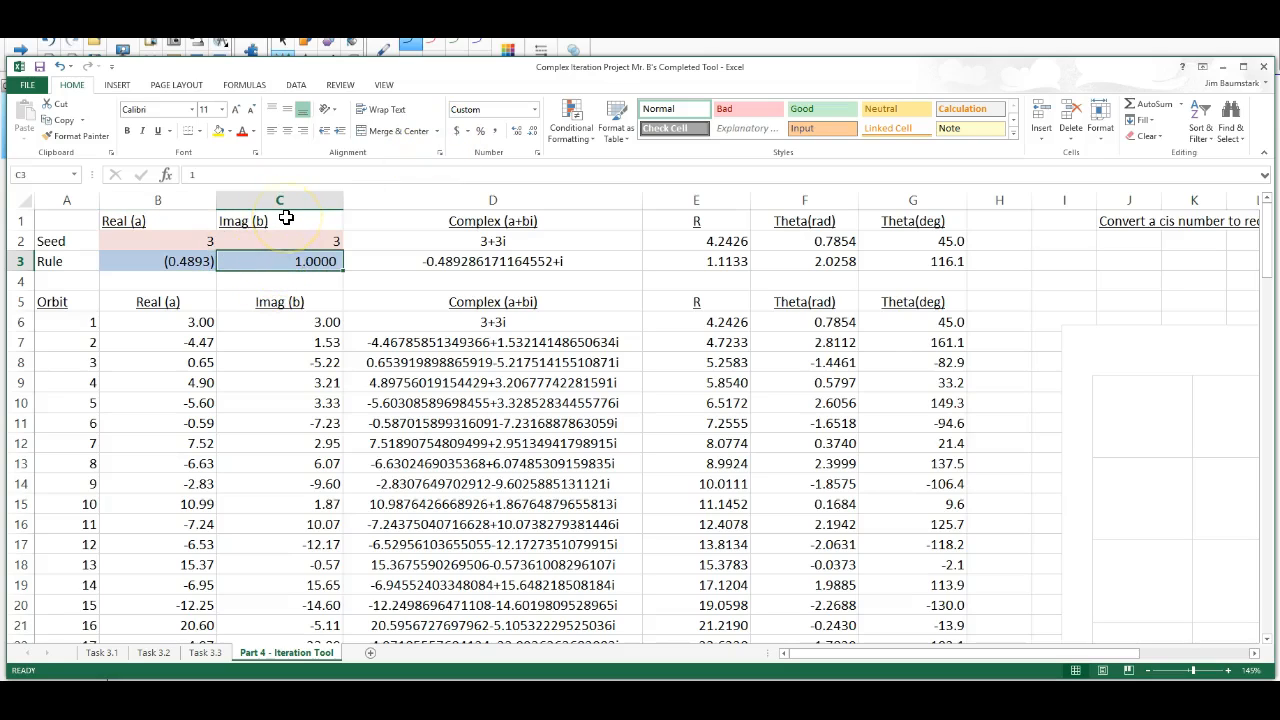
{"action": "type", "text": "=.95*"}
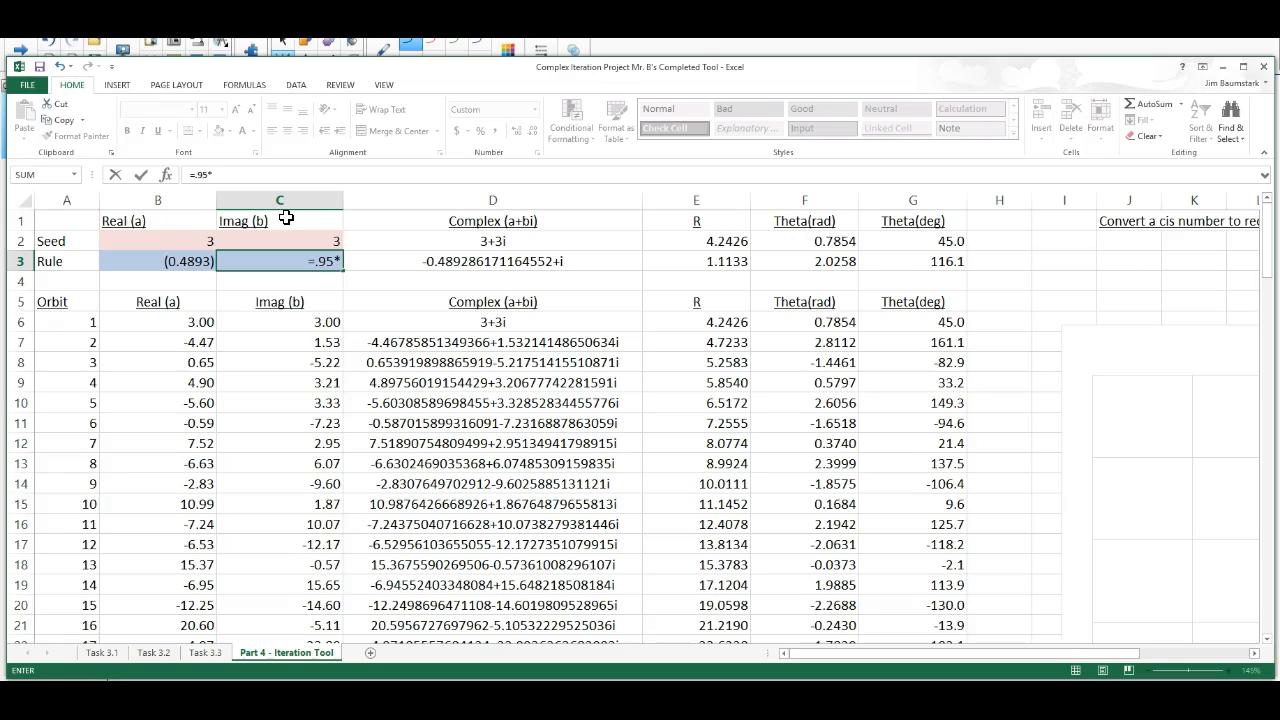
{"action": "type", "text": "sin(rad"}
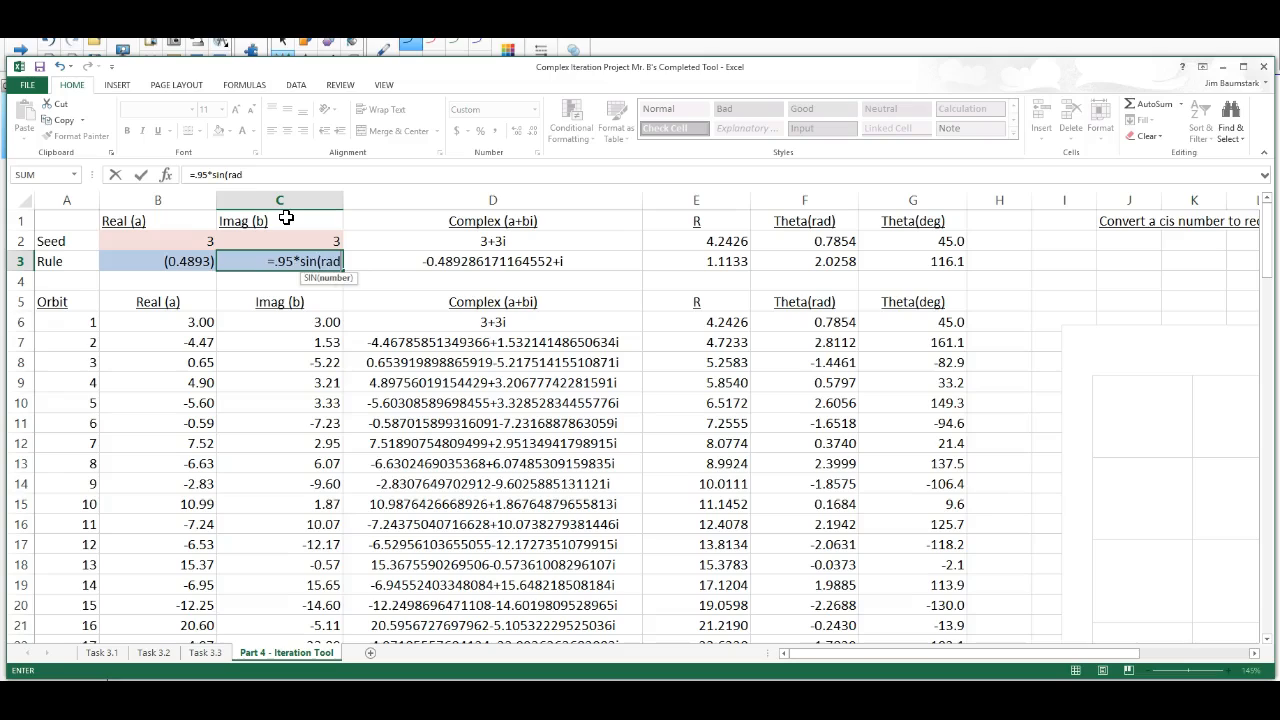
{"action": "type", "text": "ians"}
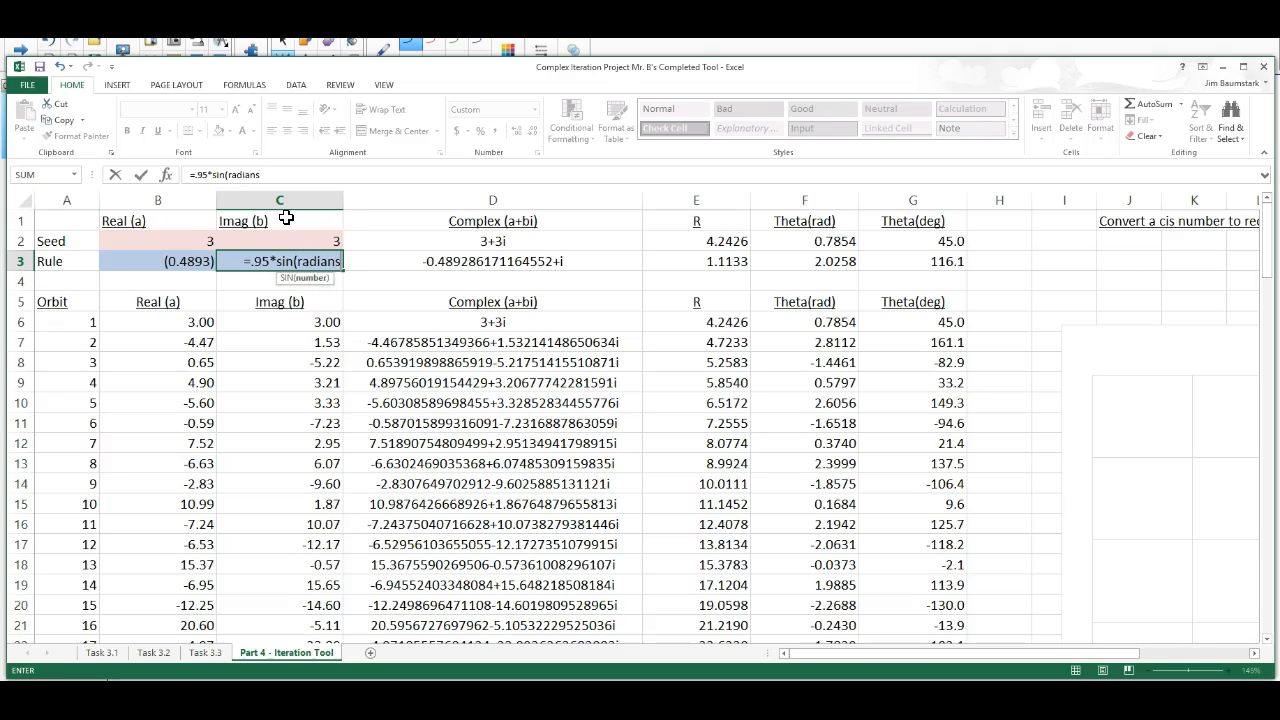
{"action": "type", "text": "(121))"}
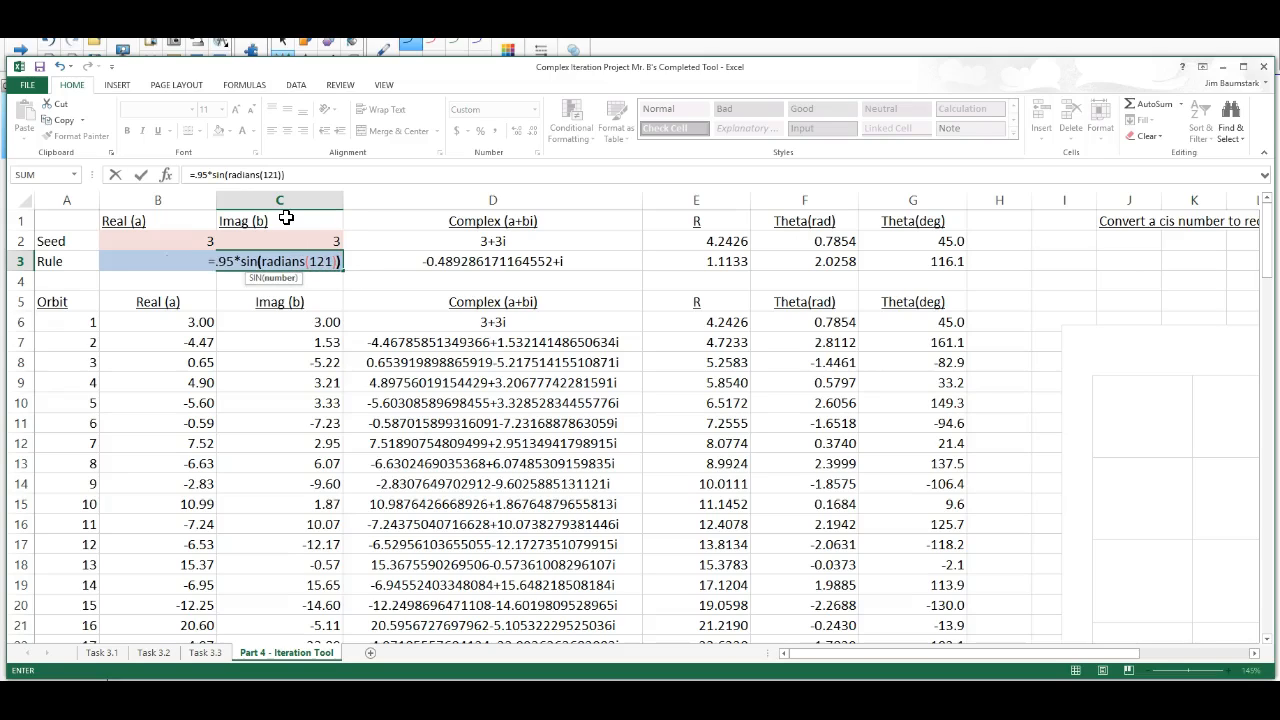
{"action": "key", "text": "Return"}
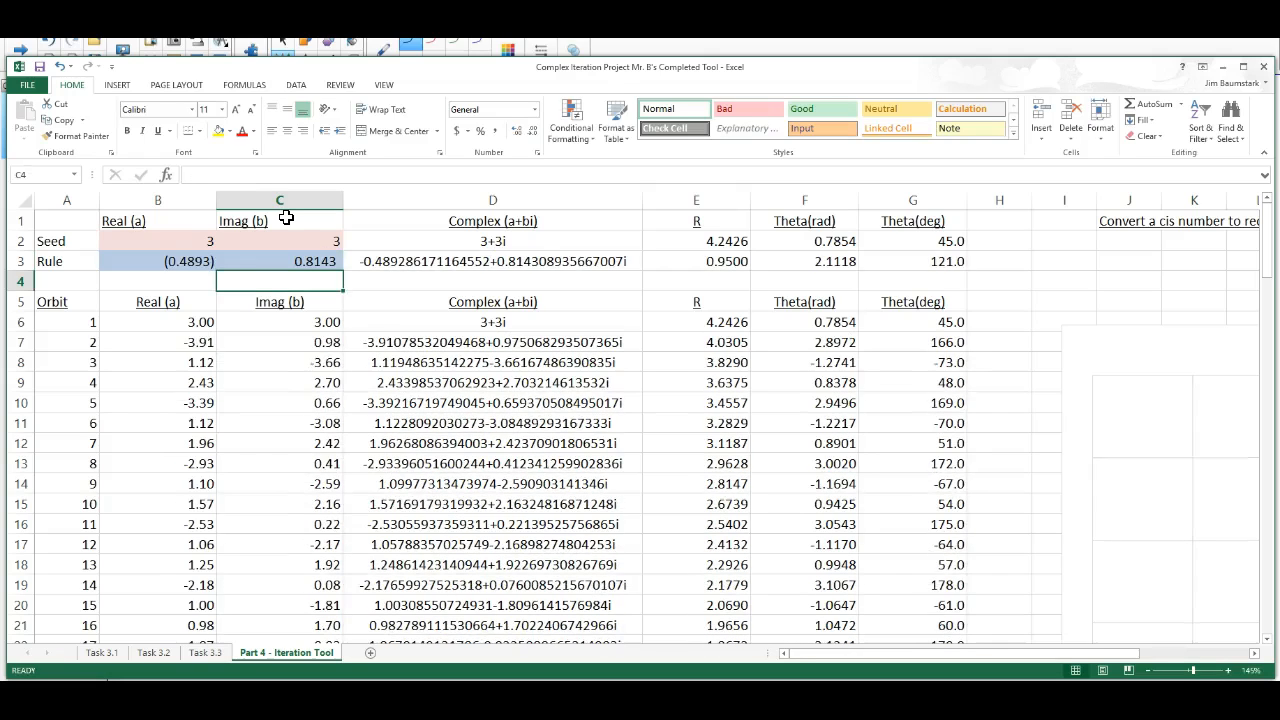
{"action": "key", "text": "Up"}
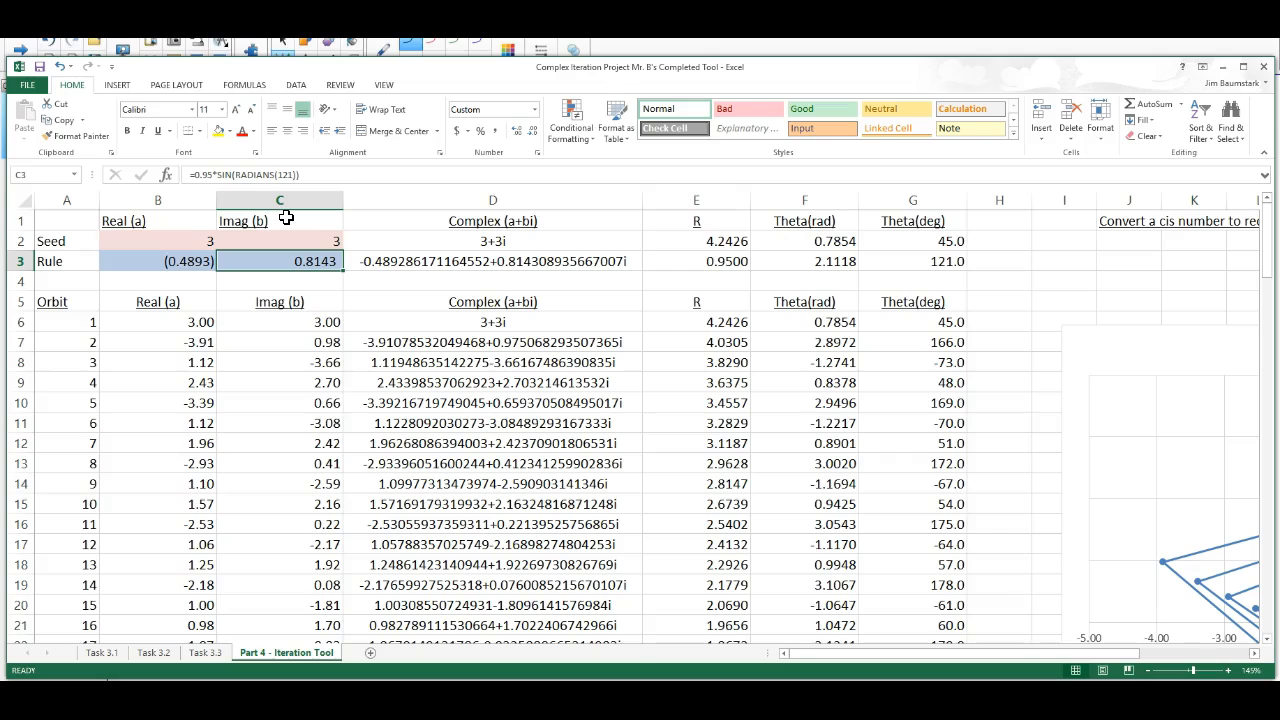
{"action": "key", "text": "Up"}
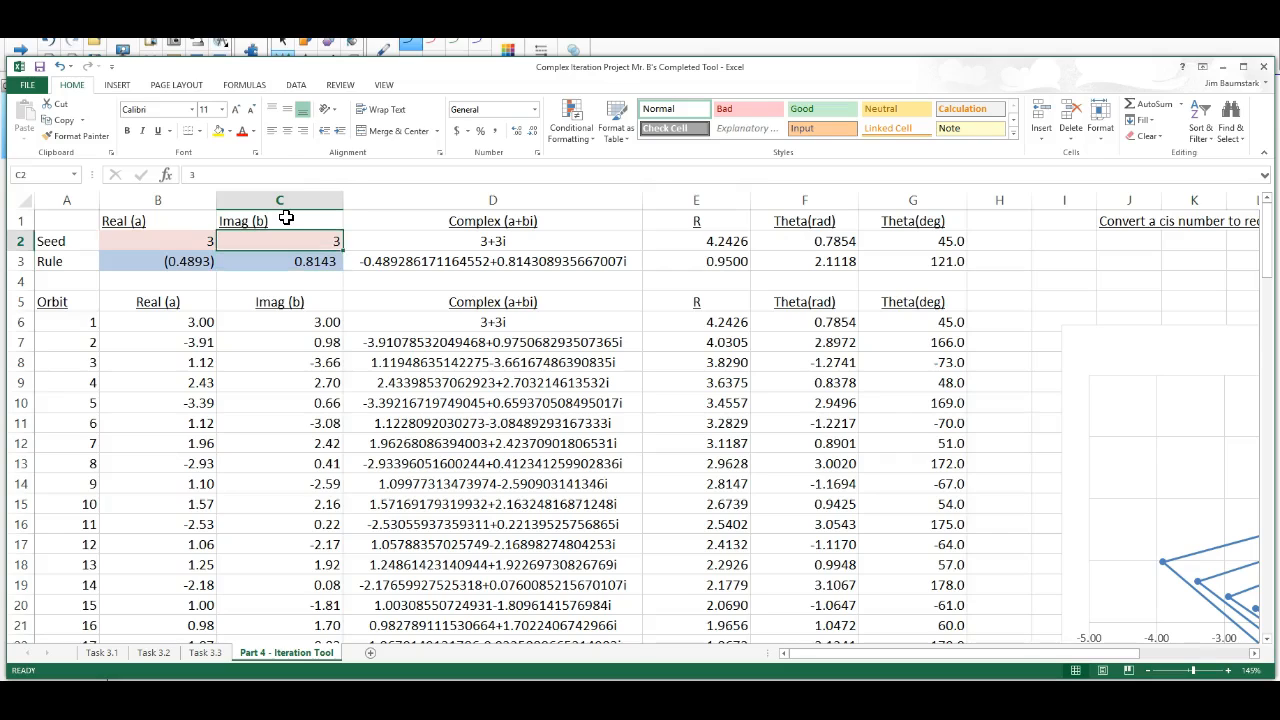
{"action": "key", "text": "Down"}
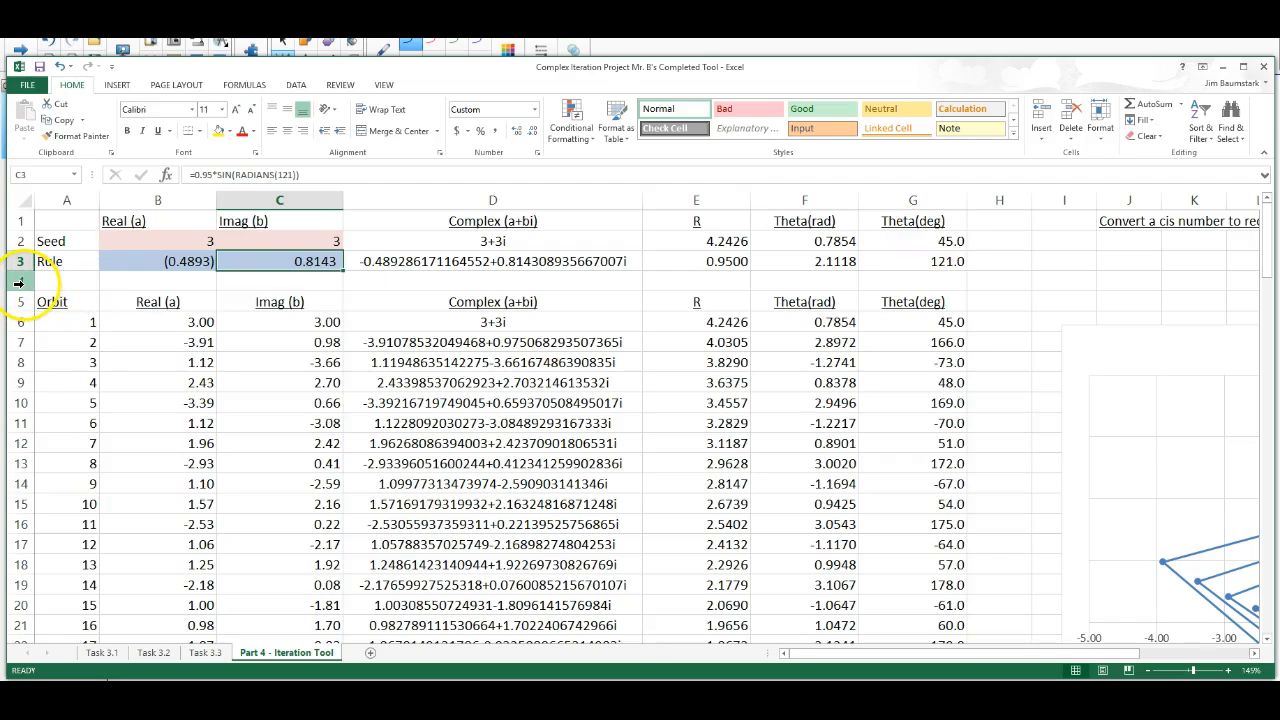
Insert two blank rows directly below the Rule row, above the empty row 4.
{"action": "left_click_drag", "start_coordinate": [18, 283], "coordinate": [24, 299]}
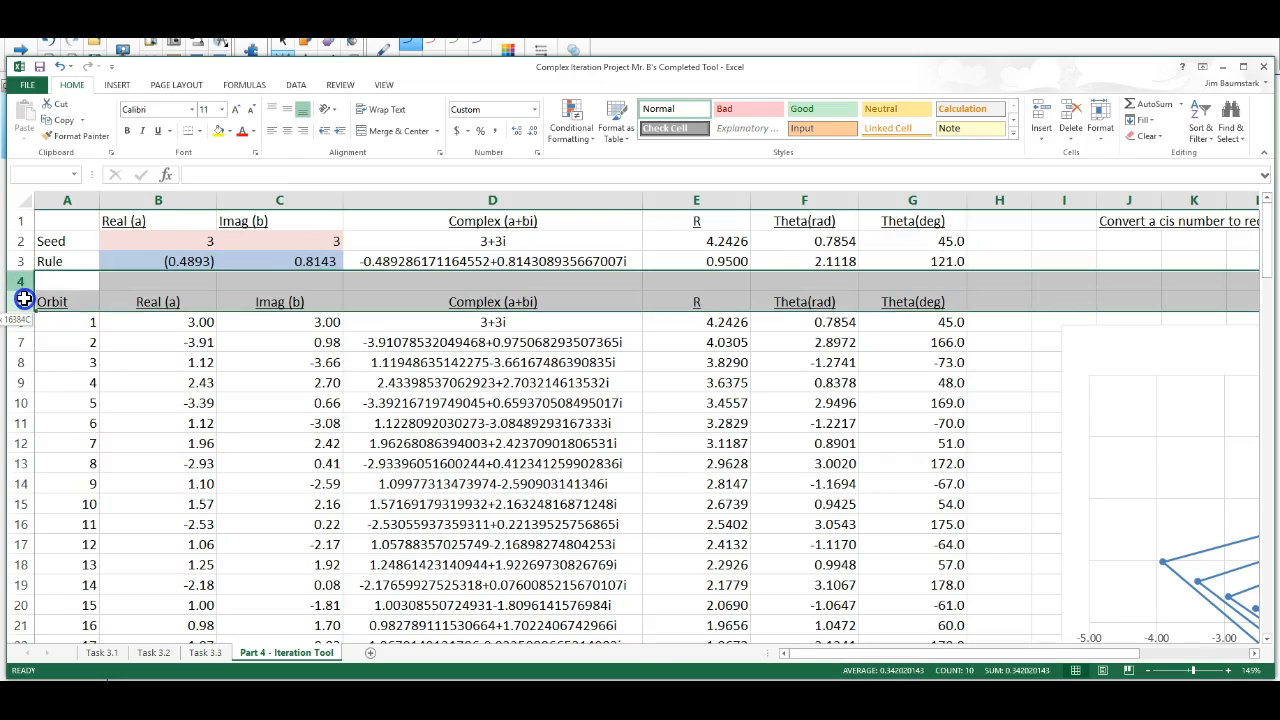
{"action": "right_click", "coordinate": [24, 295]}
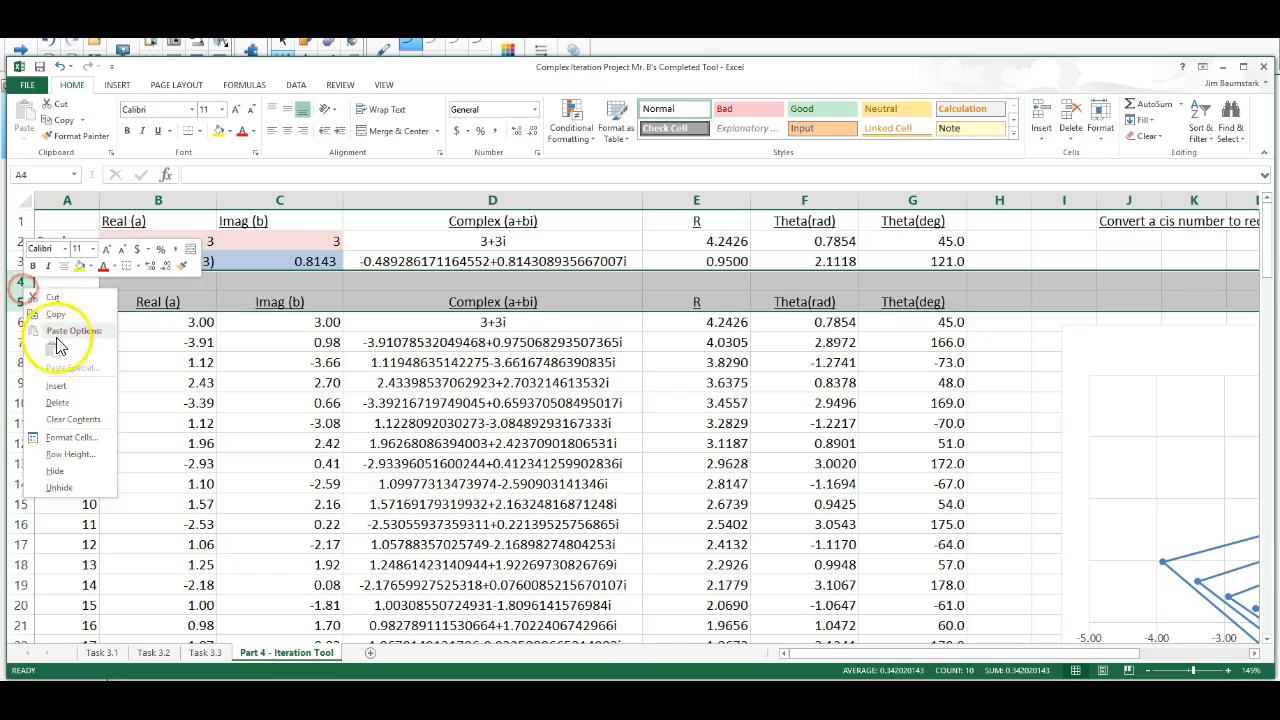
{"action": "left_click", "coordinate": [68, 388]}
{"action": "left_click", "coordinate": [168, 284]}
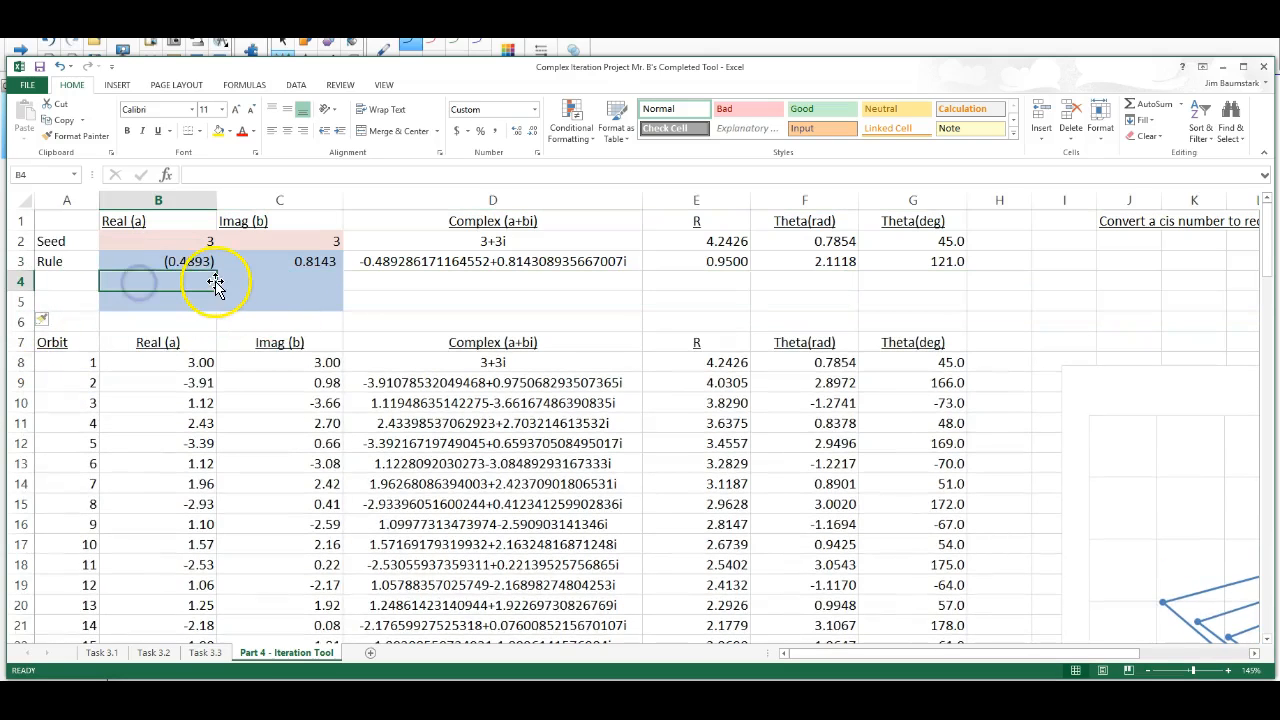
{"action": "left_click", "coordinate": [67, 289]}
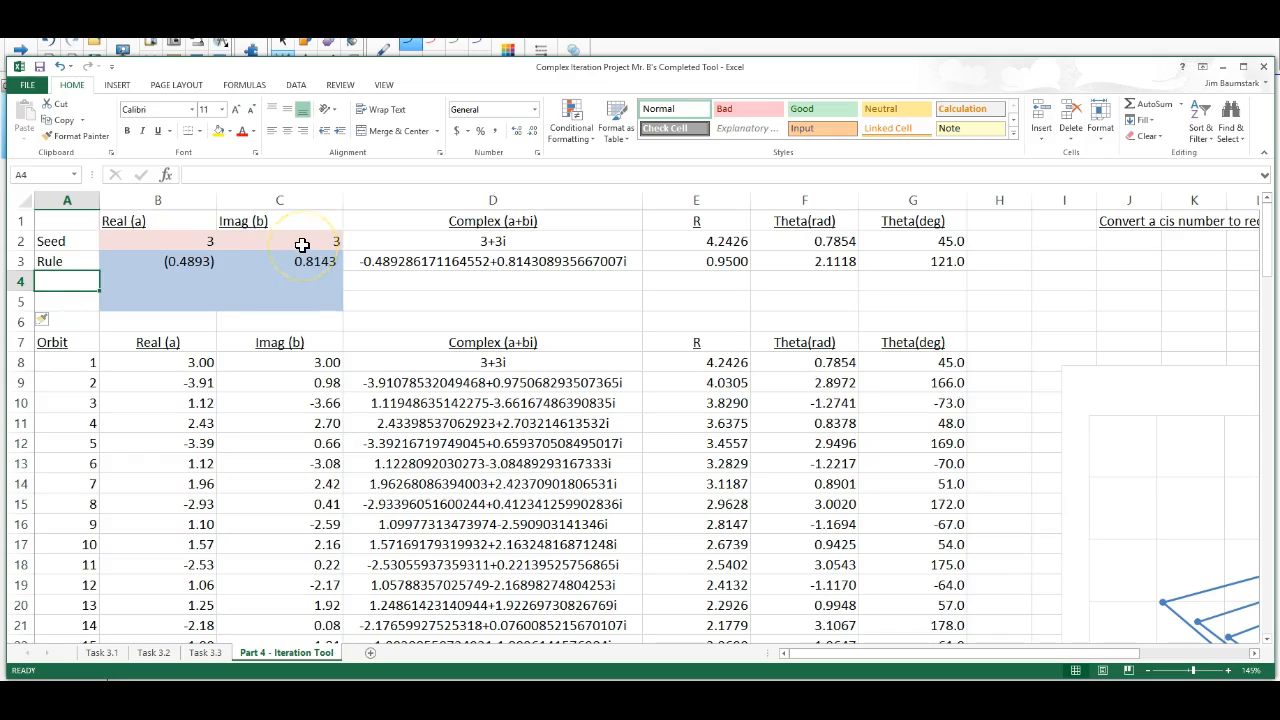
{"action": "type", "text": "Rule (Po"}
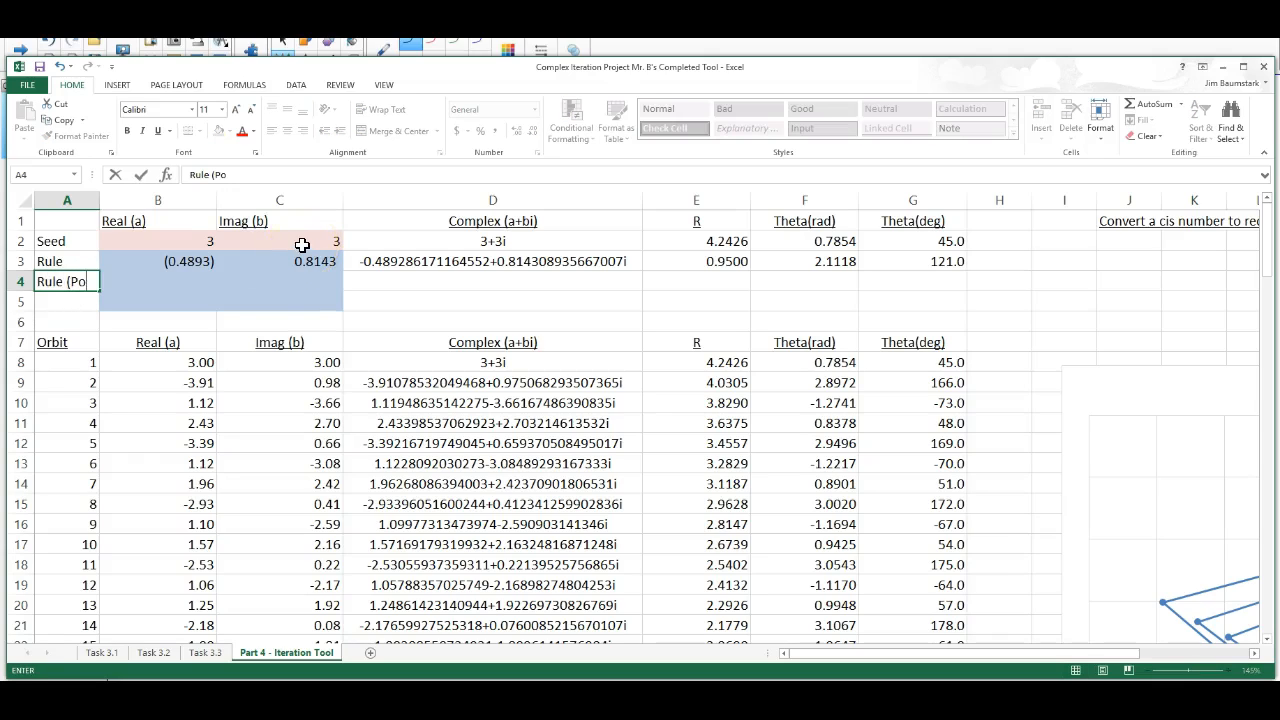
{"action": "type", "text": "lar"}
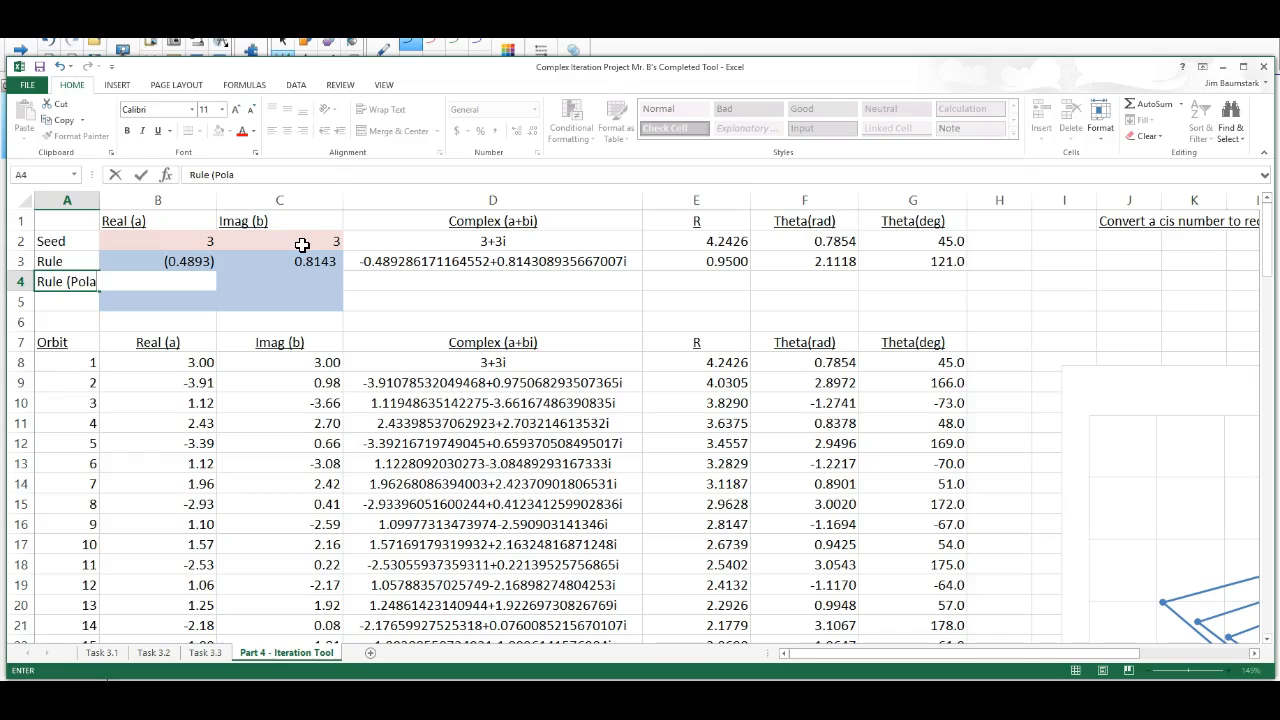
{"action": "key", "text": "Return"}
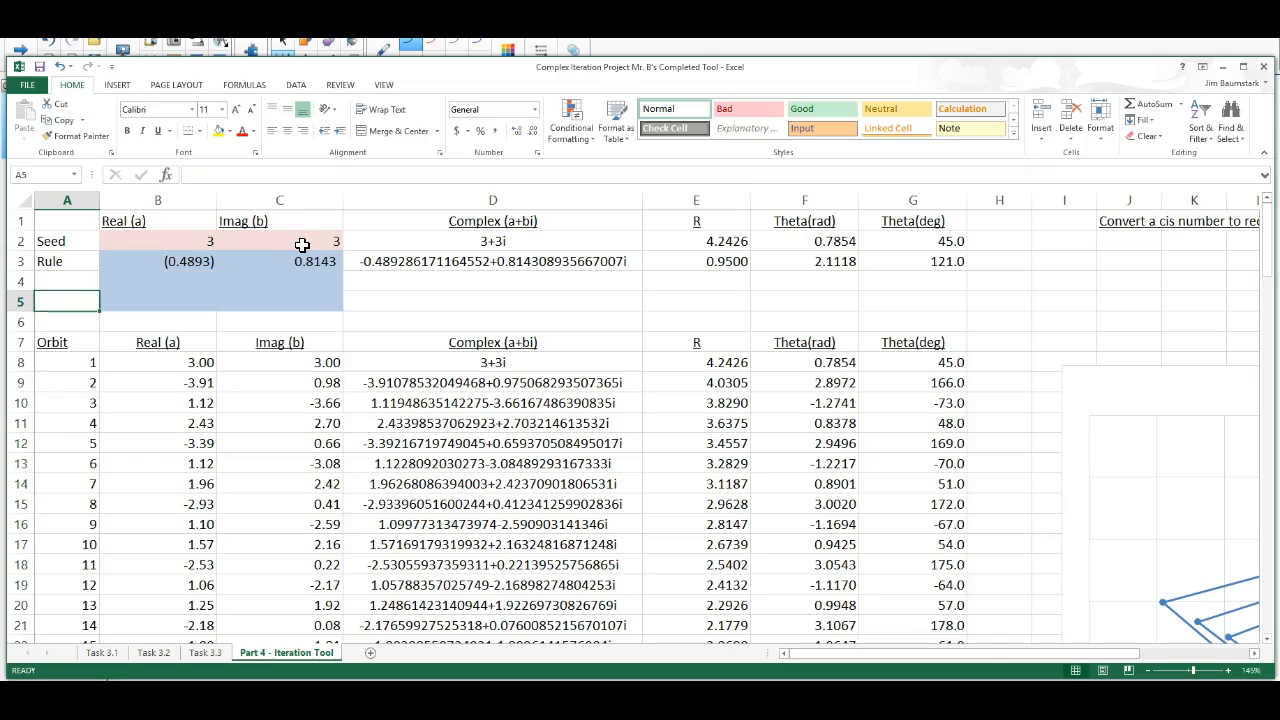
Enter the headings r in B4 and theta in C4, and underline both.
{"action": "key", "text": "Up"}
{"action": "key", "text": "Right"}
{"action": "key", "text": "Right"}
{"action": "key", "text": "Right"}
{"action": "key", "text": "Left"}
{"action": "key", "text": "Left"}
{"action": "type", "text": "4"}
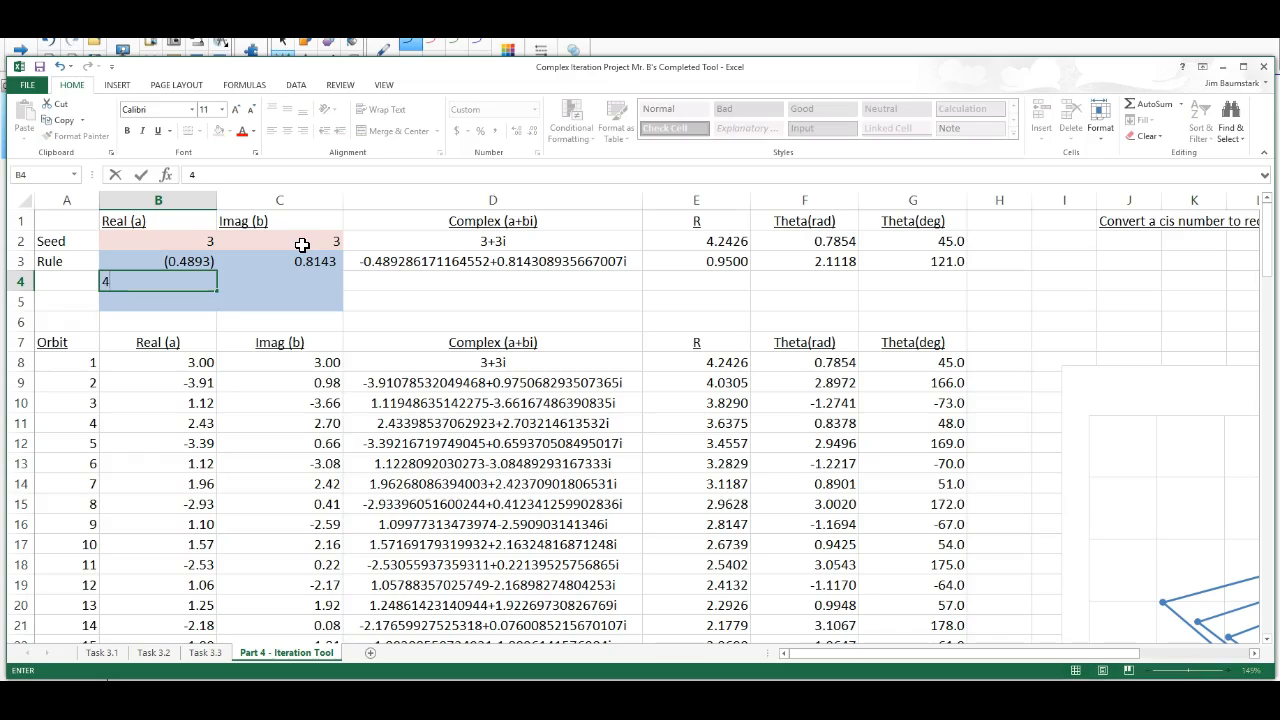
{"action": "key", "text": "Tab"}
{"action": "type", "text": "t"}
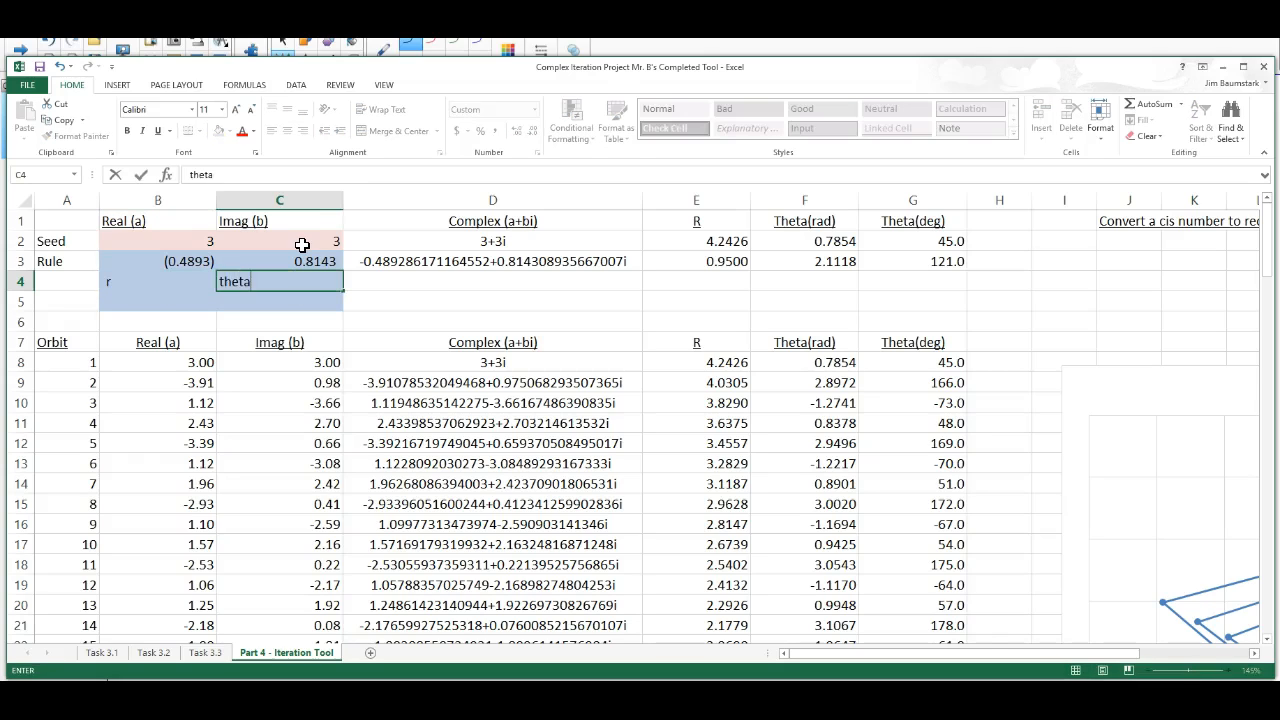
{"action": "key", "text": "ctrl+Return"}
{"action": "key", "text": "shift+Left"}
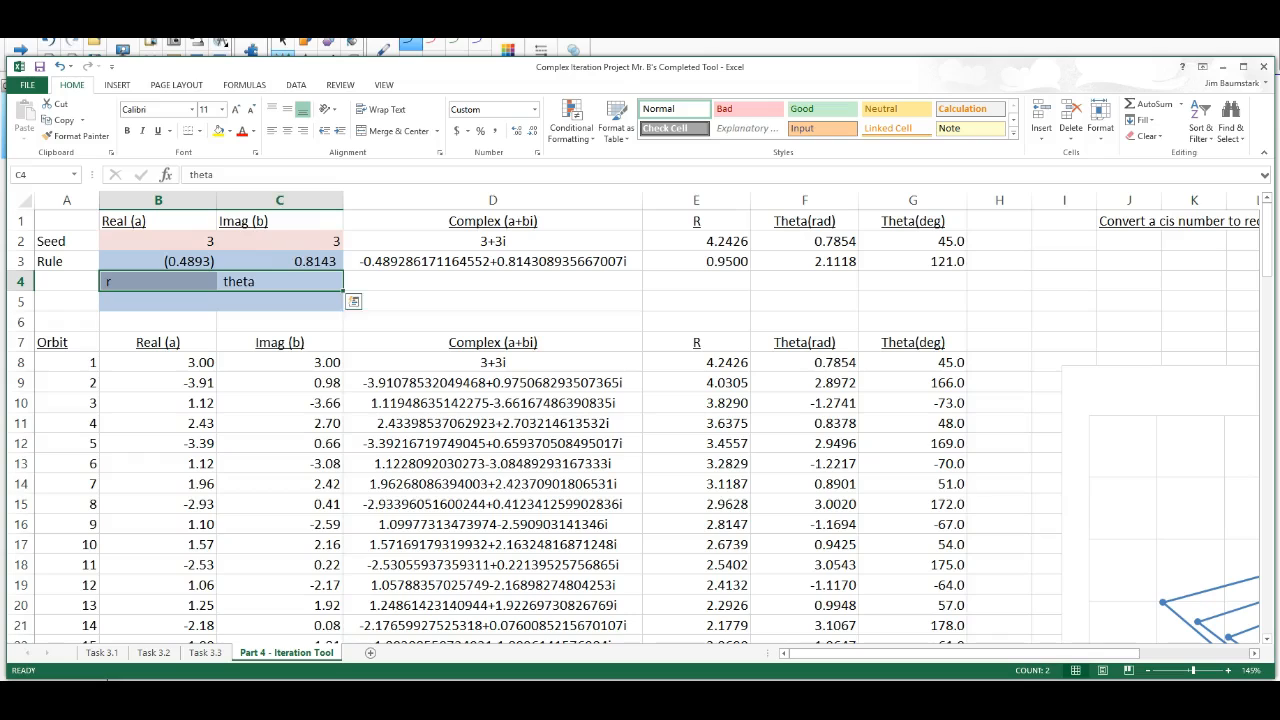
{"action": "left_click", "coordinate": [157, 131]}
Label cell A5 as Rule (polar).
{"action": "left_click", "coordinate": [62, 300]}
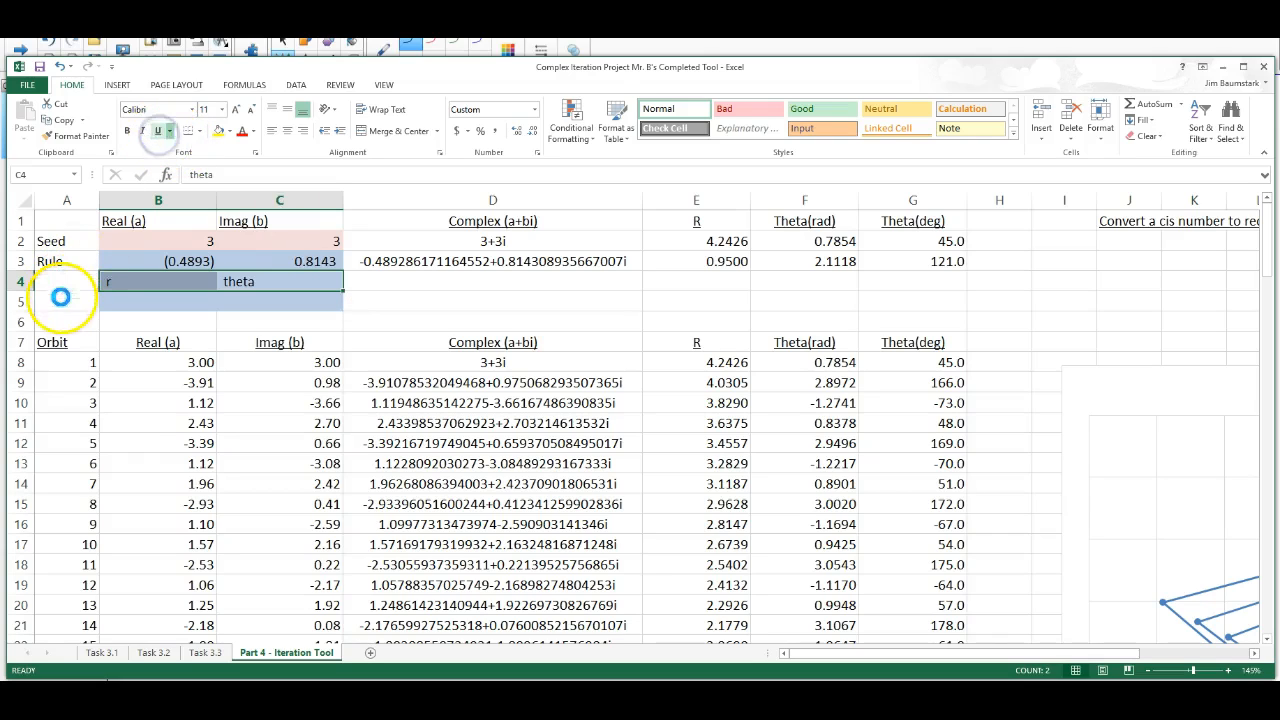
{"action": "type", "text": "Re"}
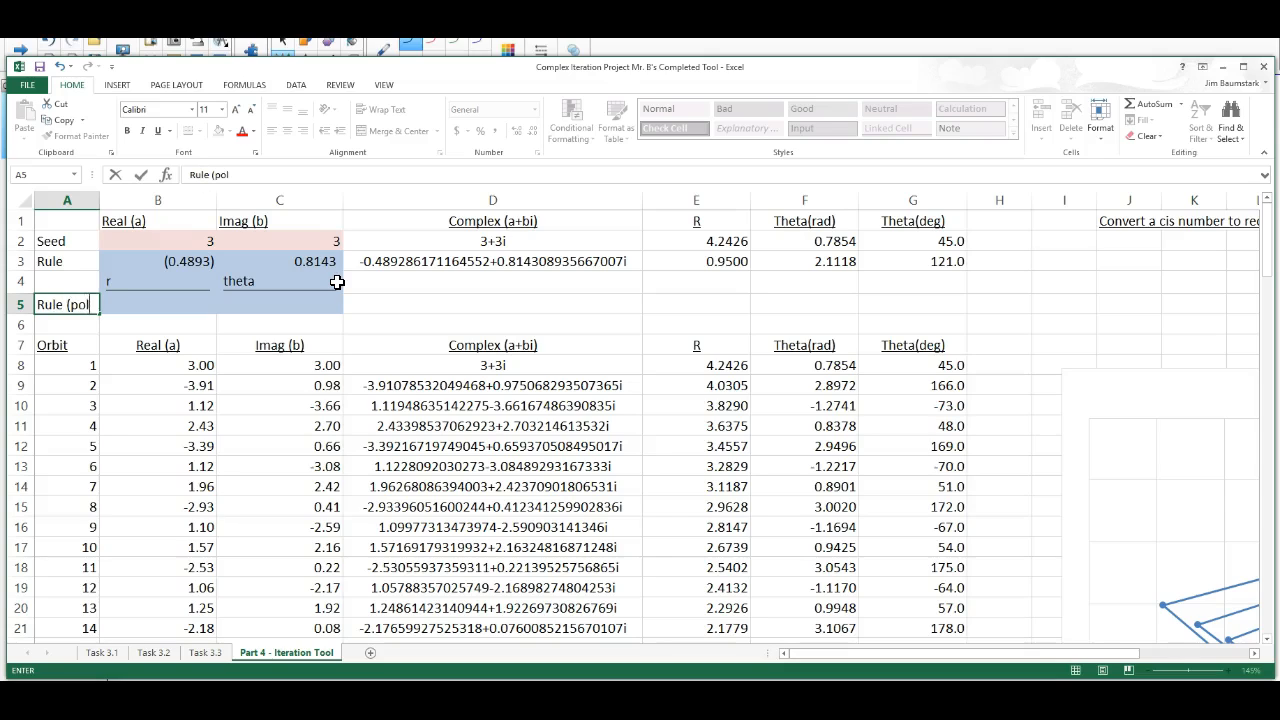
{"action": "type", "text": "ar"}
{"action": "key", "text": "Tab"}
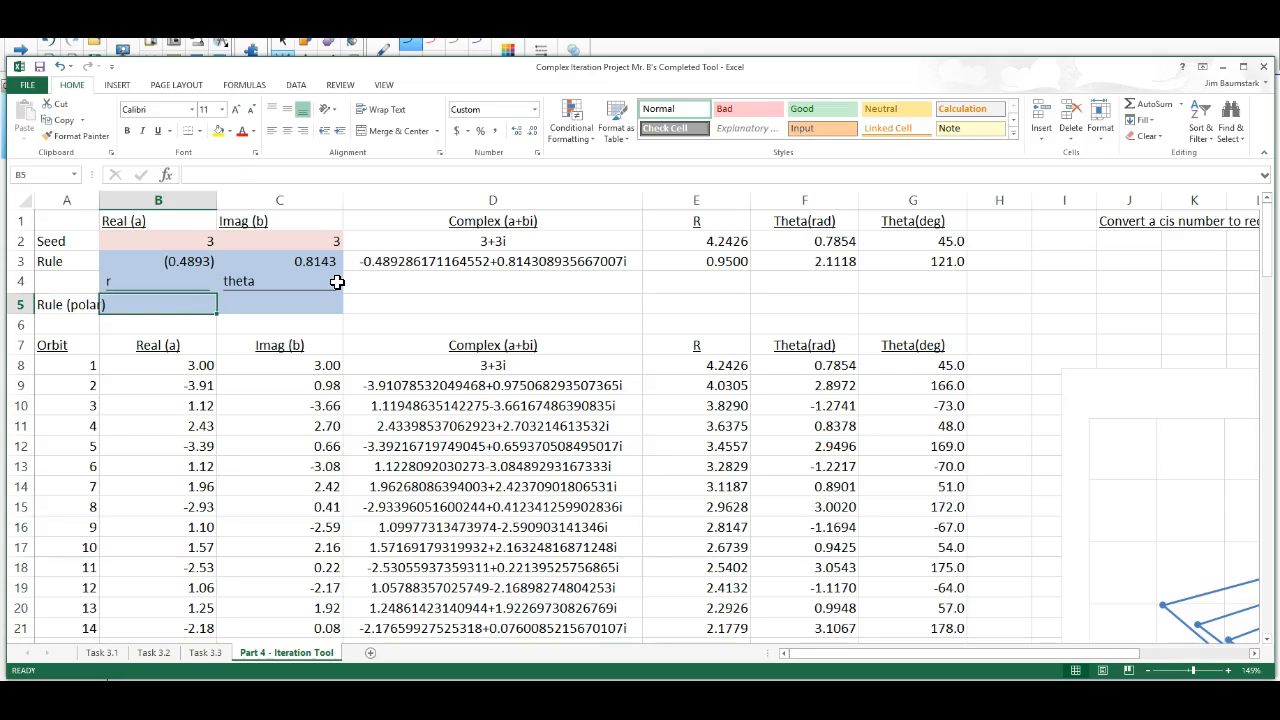
Enter the polar rule values .95 in B5 and 121 in C5.
{"action": "type", "text": ".95"}
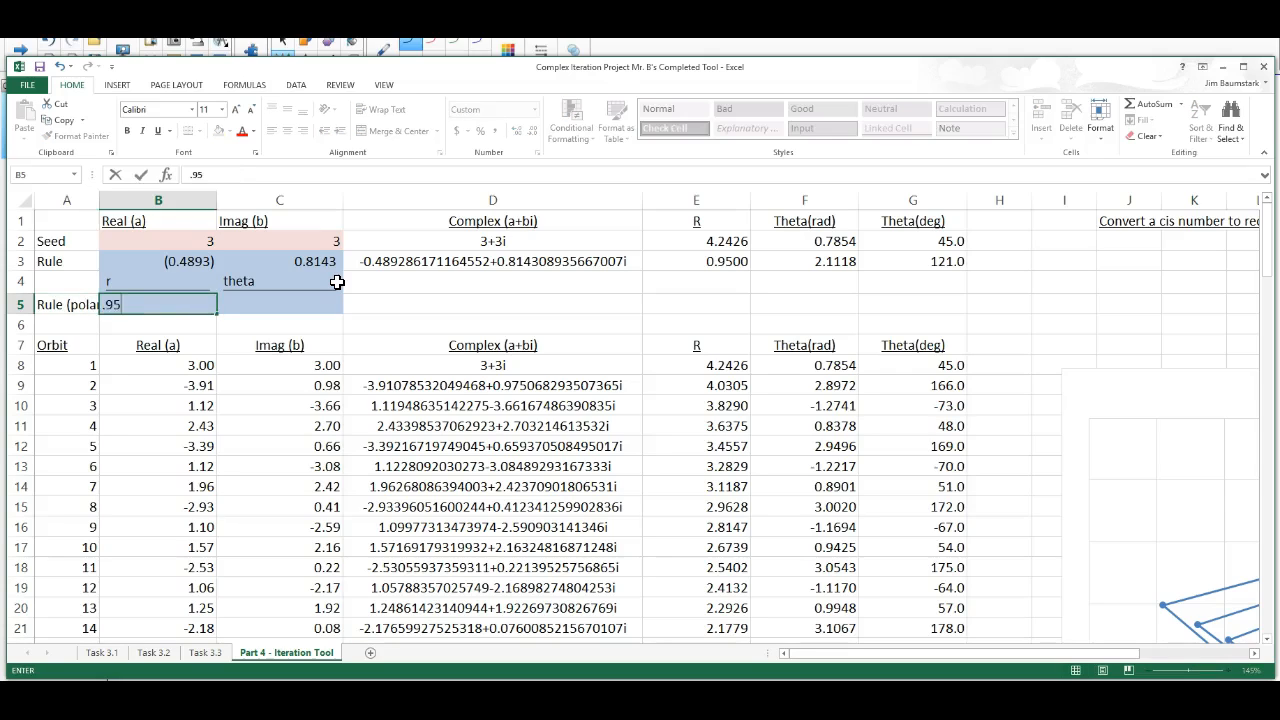
{"action": "key", "text": "Tab"}
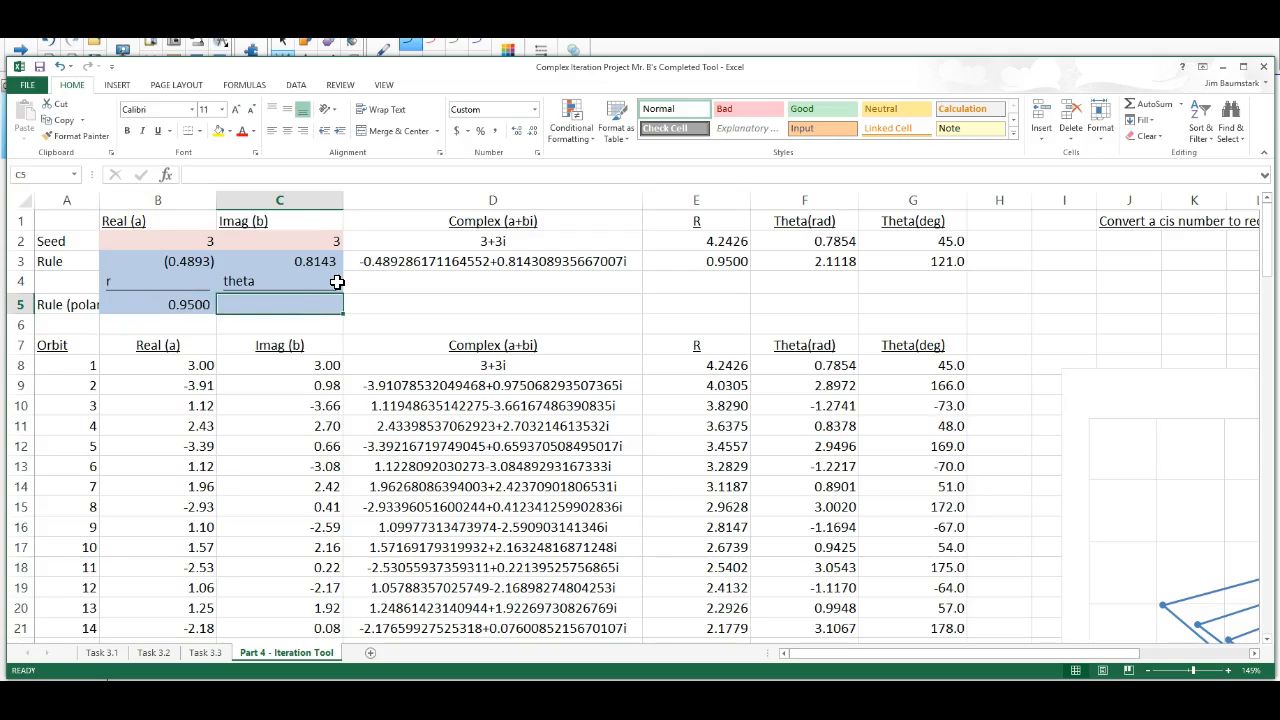
{"action": "type", "text": "12"}
{"action": "key", "text": "Return"}
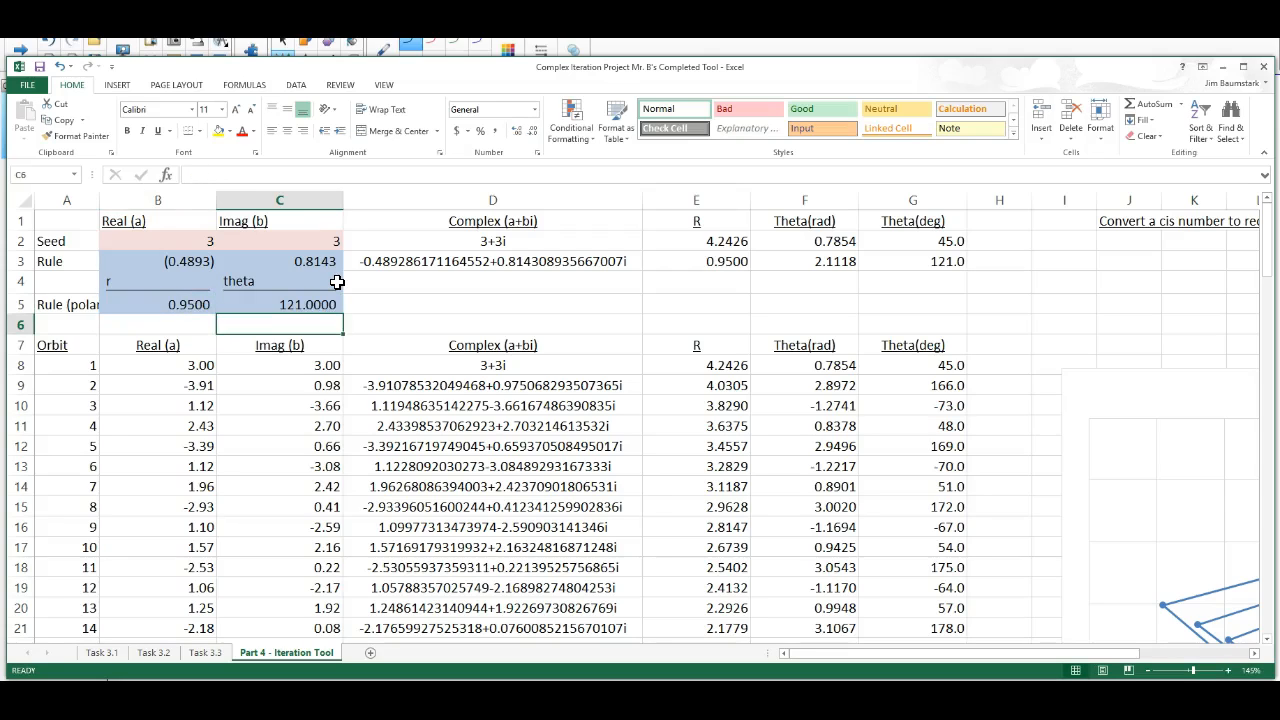
Replace the rule's real part in B3 with the formula =B5*cos(radians(c5)) so it uses the polar inputs.
{"action": "key", "text": "Up"}
{"action": "key", "text": "Left"}
{"action": "key", "text": "Left"}
{"action": "key", "text": "Right"}
{"action": "key", "text": "Right"}
{"action": "key", "text": "Up"}
{"action": "key", "text": "Up"}
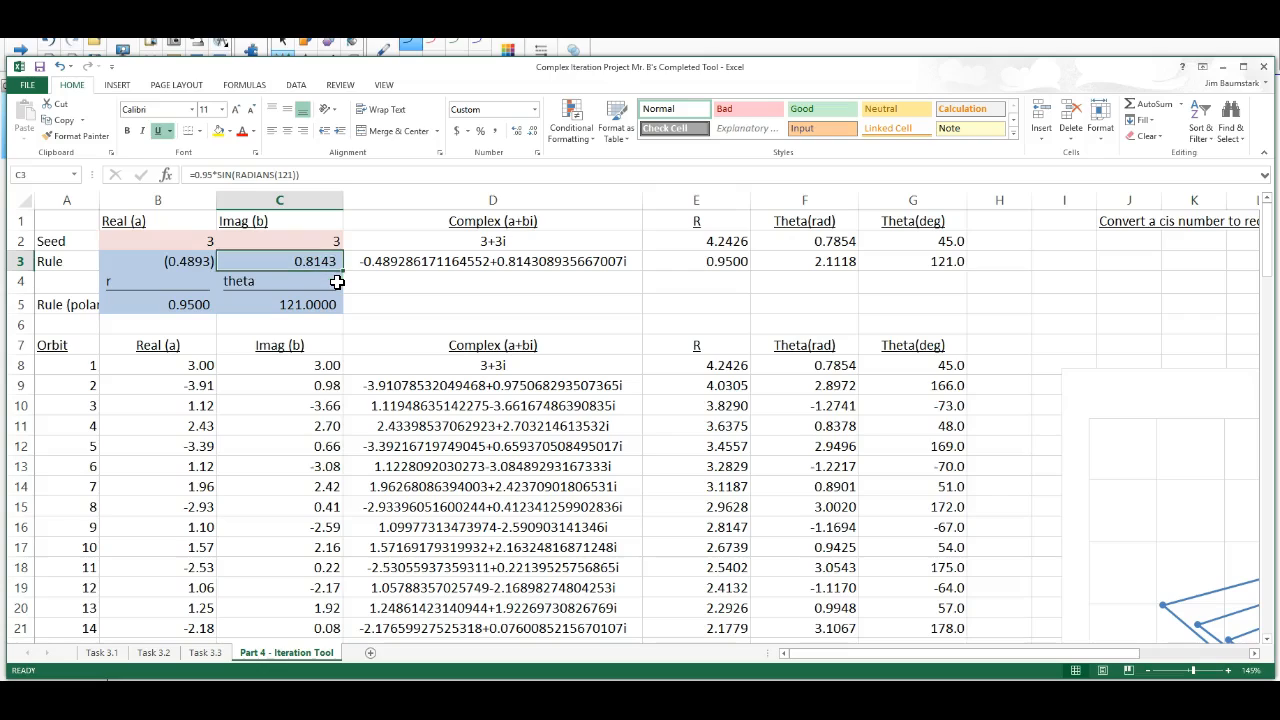
{"action": "key", "text": "Left"}
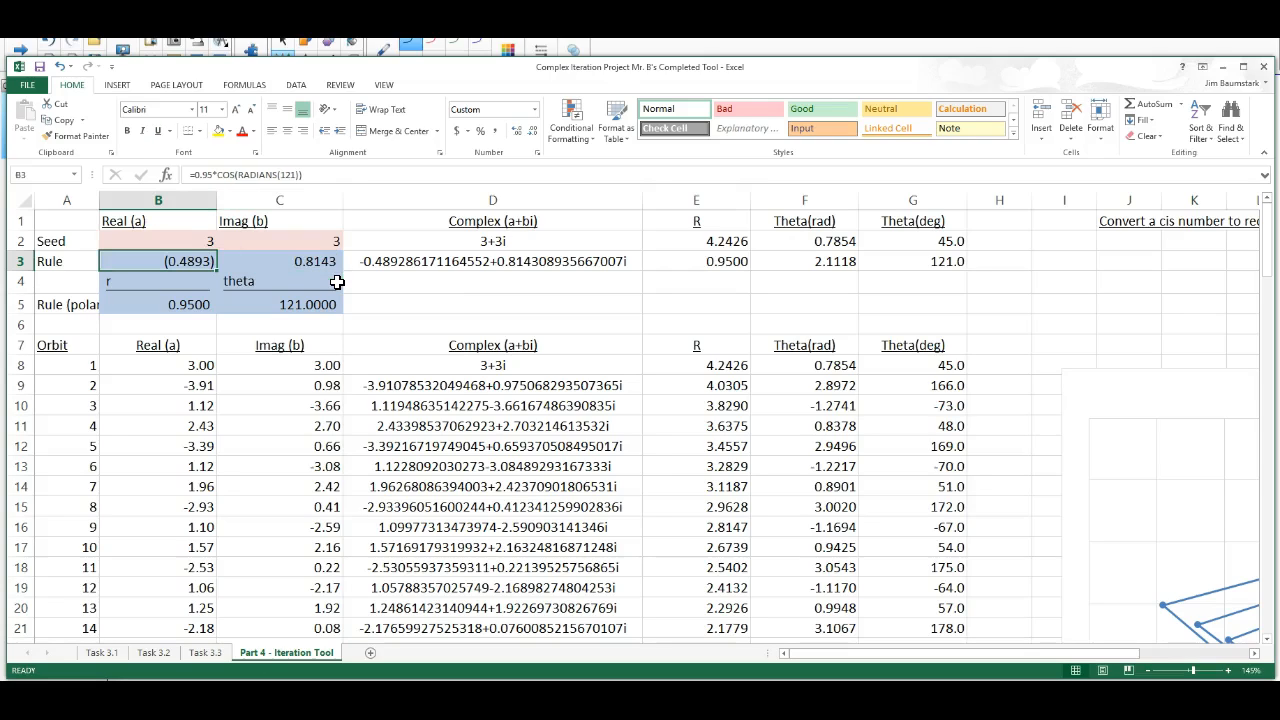
{"action": "key", "text": "Right"}
{"action": "key", "text": "Left"}
{"action": "key", "text": "Right"}
{"action": "key", "text": "Left"}
{"action": "type", "text": "="}
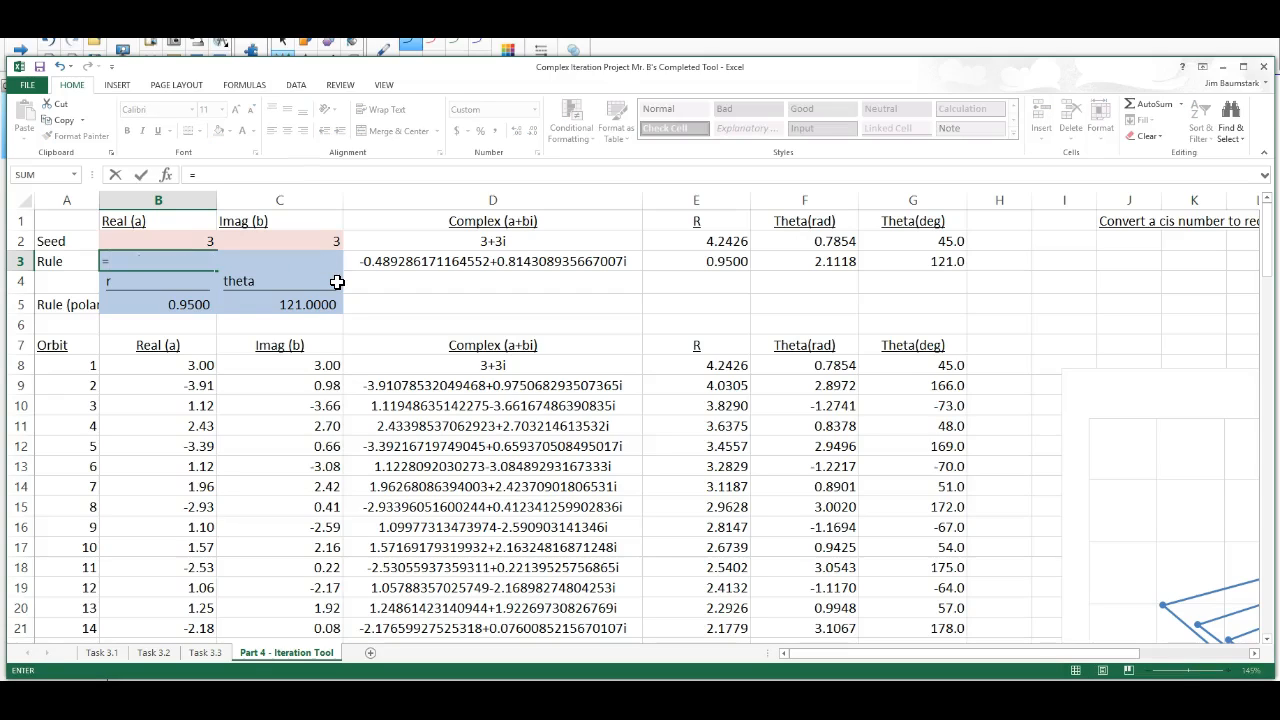
{"action": "key", "text": "Down"}
{"action": "key", "text": "Down"}
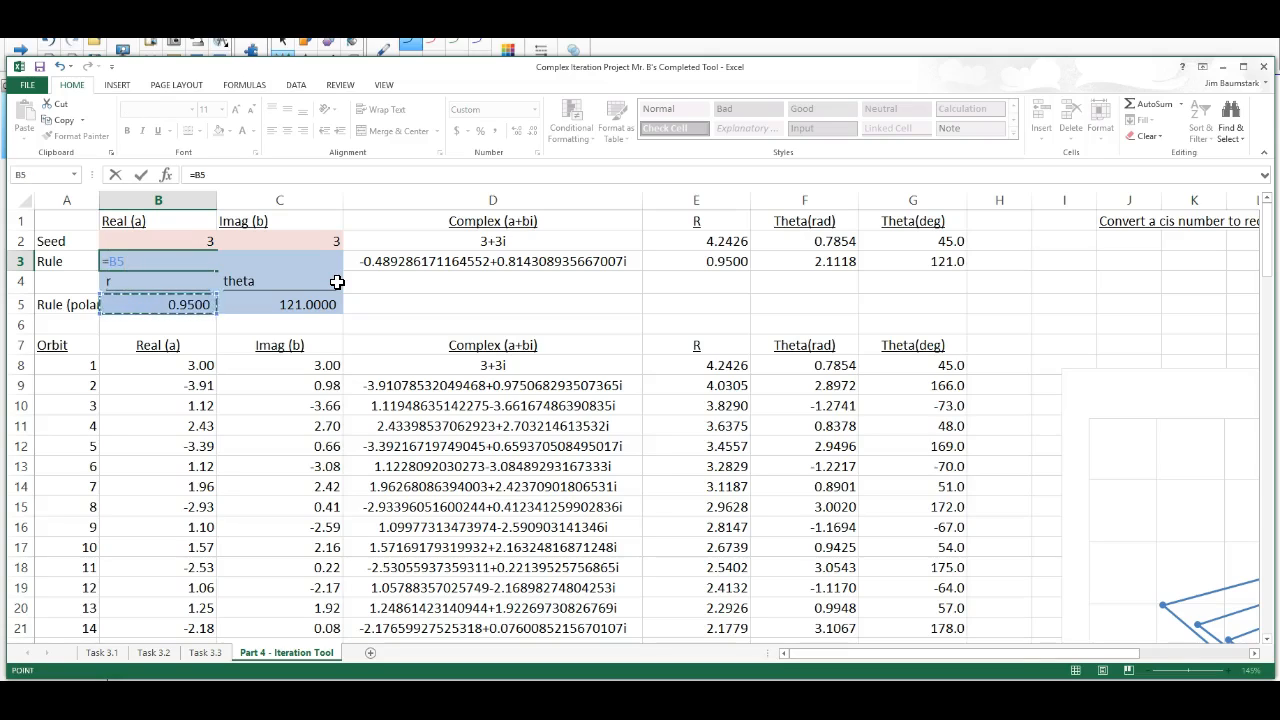
{"action": "type", "text": "*cos(radians("}
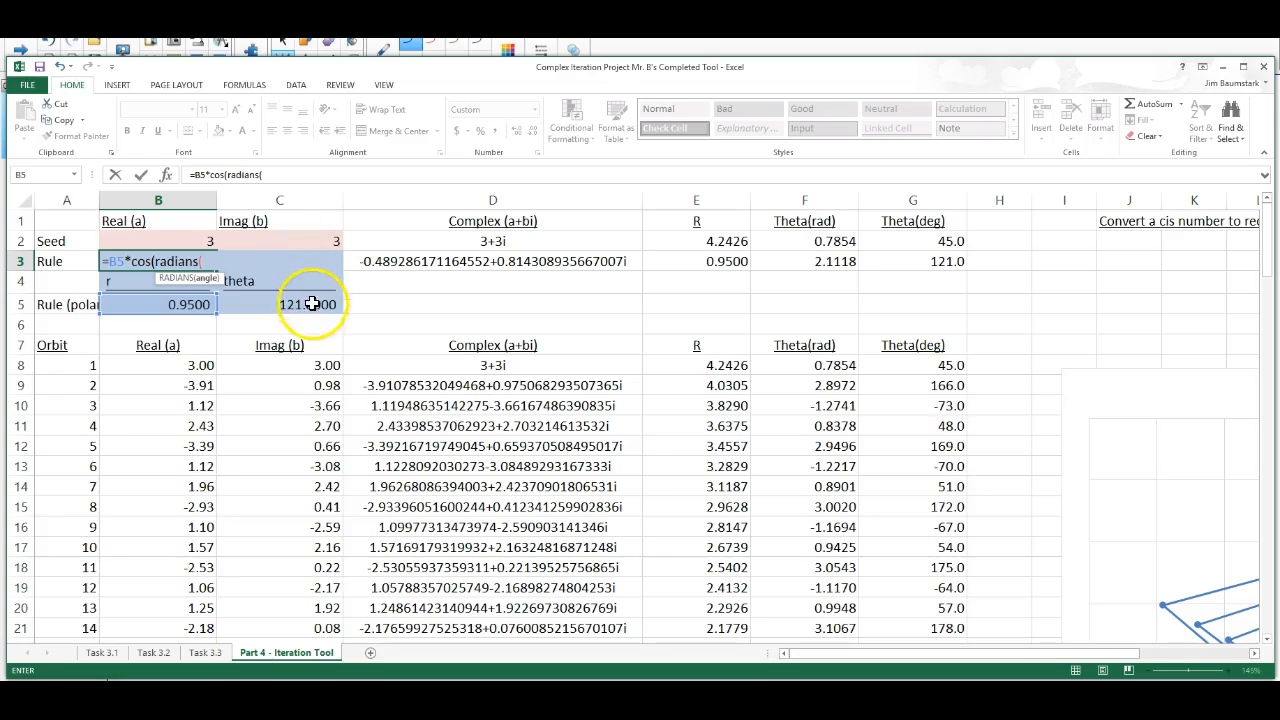
{"action": "type", "text": "c5"}
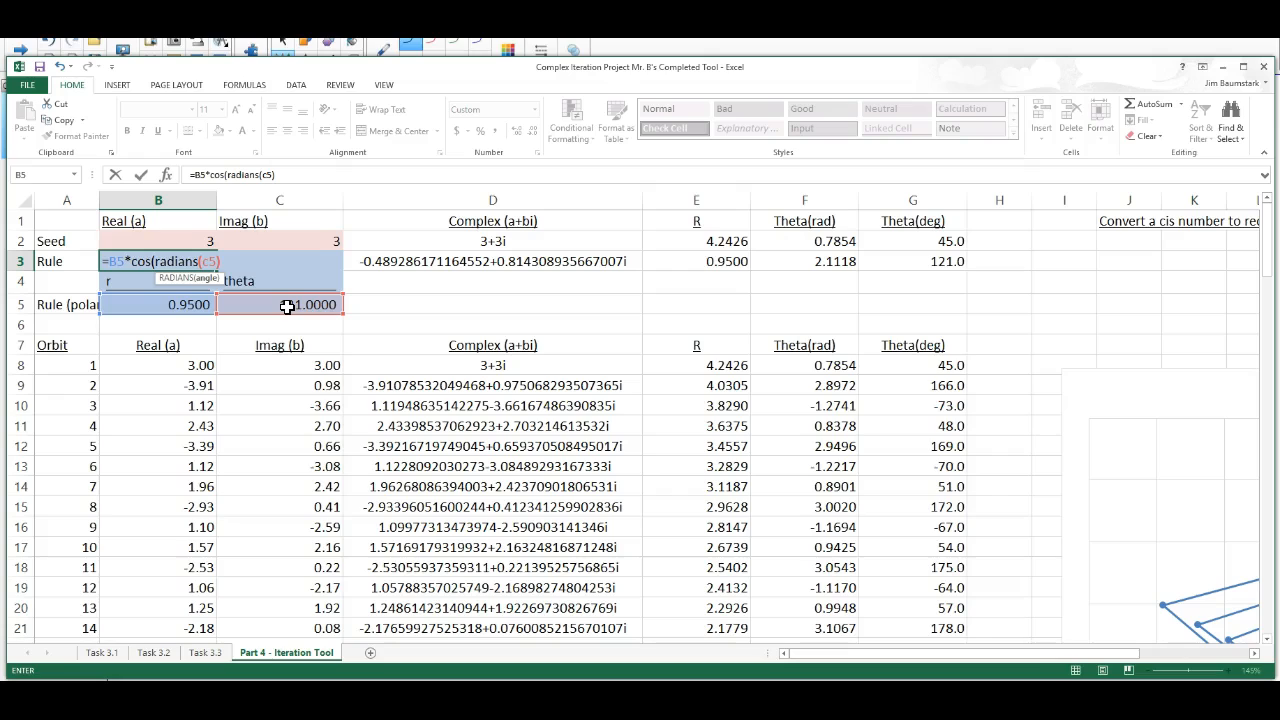
{"action": "type", "text": ")"}
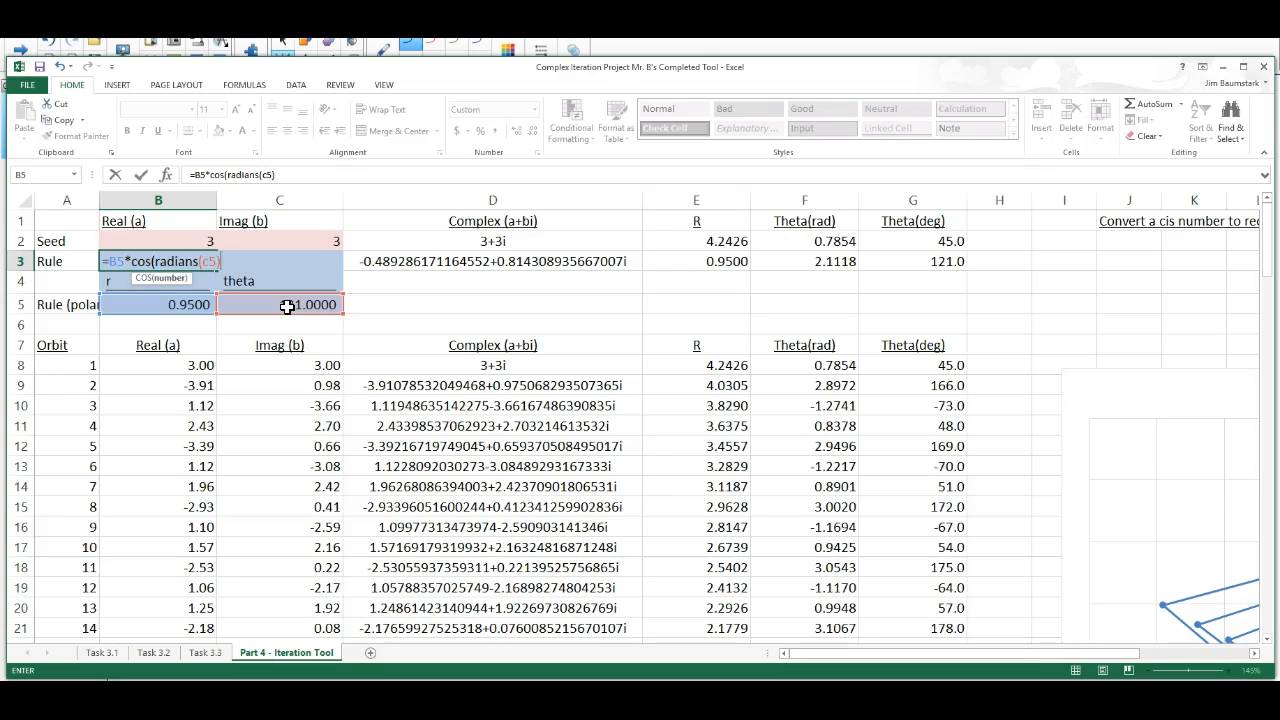
{"action": "type", "text": ")"}
{"action": "key", "text": "Return"}
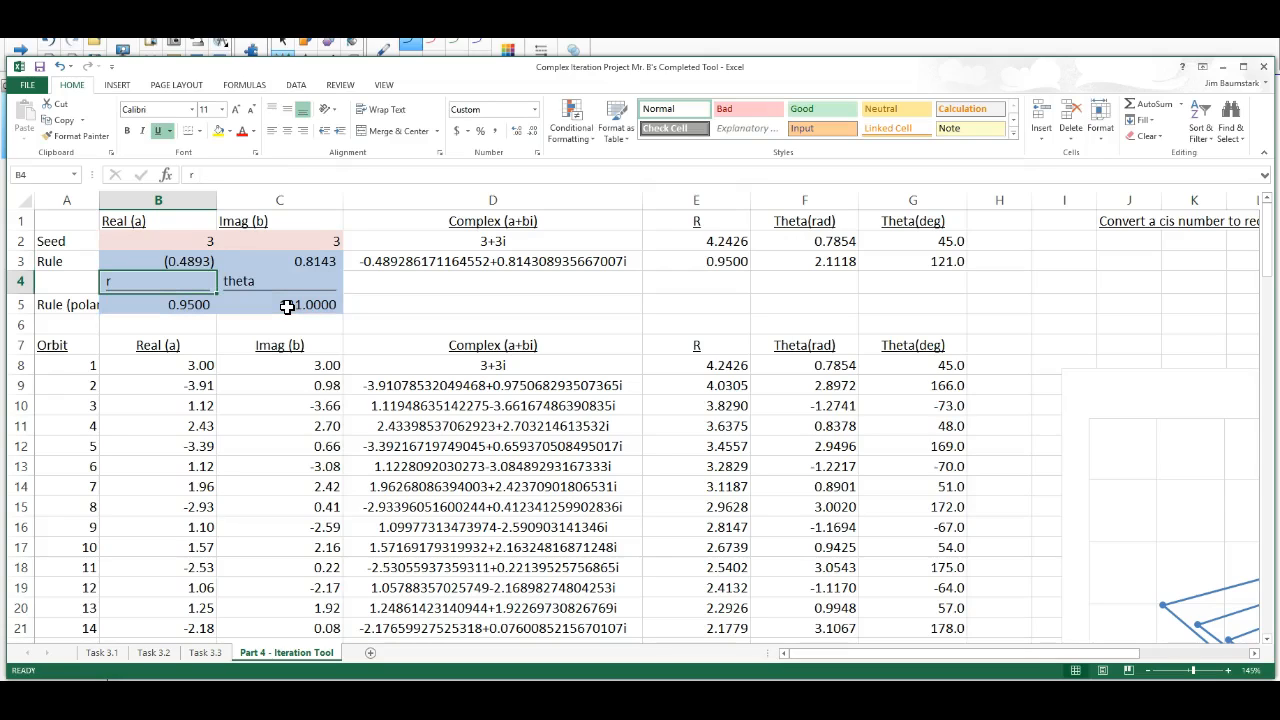
Edit the rule's imaginary part in C3 so the formula reads =b5*SIN(RADIANS(c5)).
{"action": "key", "text": "Return"}
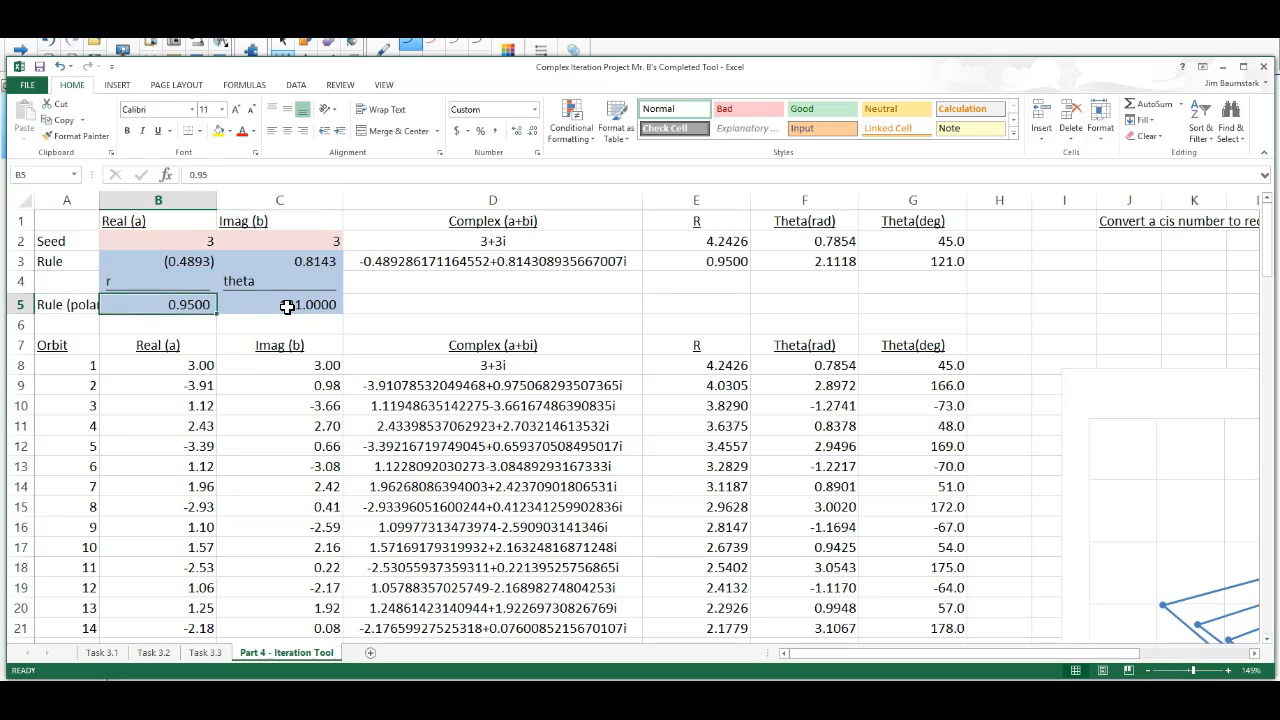
{"action": "key", "text": "Tab"}
{"action": "key", "text": "shift+Return"}
{"action": "key", "text": "shift+Return"}
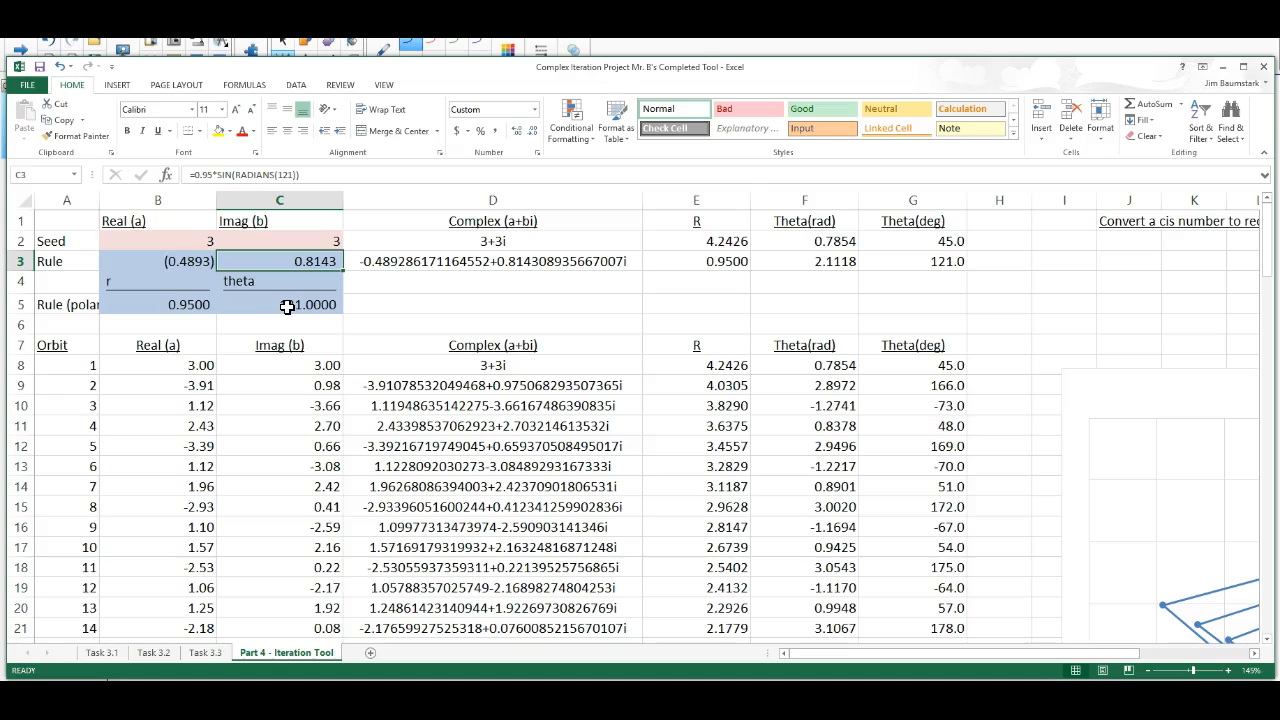
{"action": "left_click", "coordinate": [209, 174]}
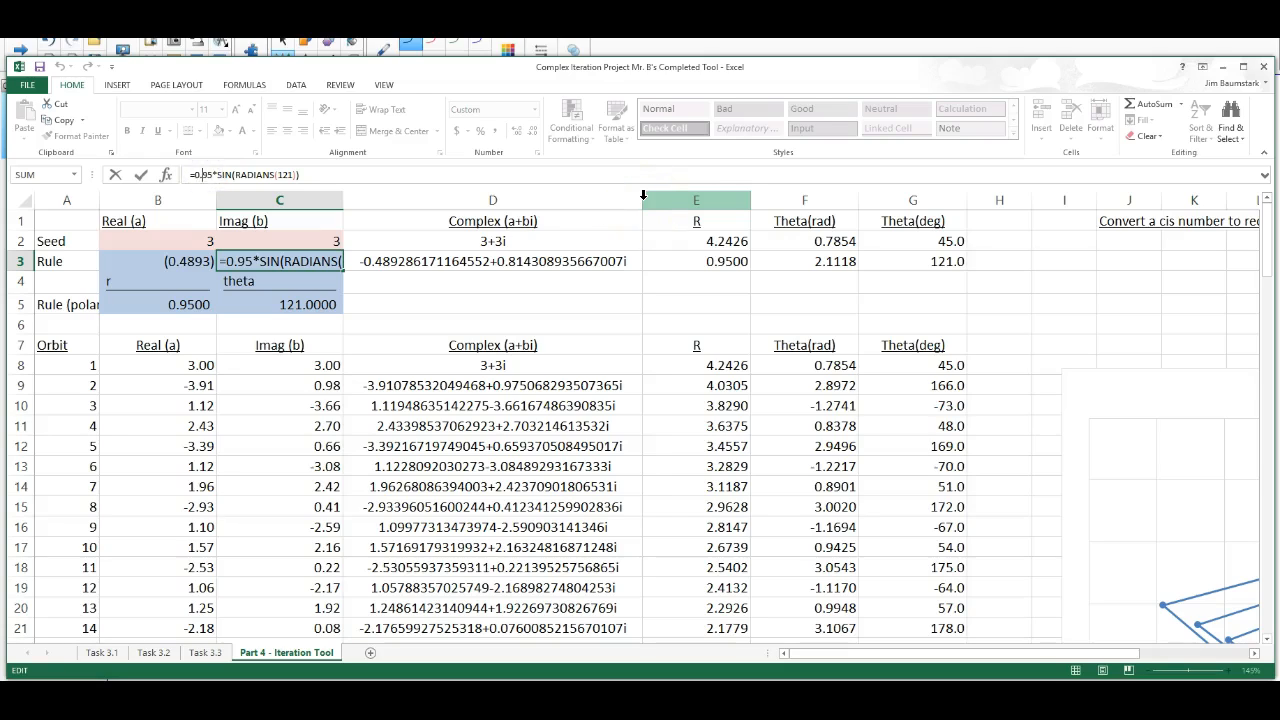
{"action": "key", "text": "BackSpace"}
{"action": "key", "text": "BackSpace"}
{"action": "key", "text": "BackSpace"}
{"action": "key", "text": "BackSpace"}
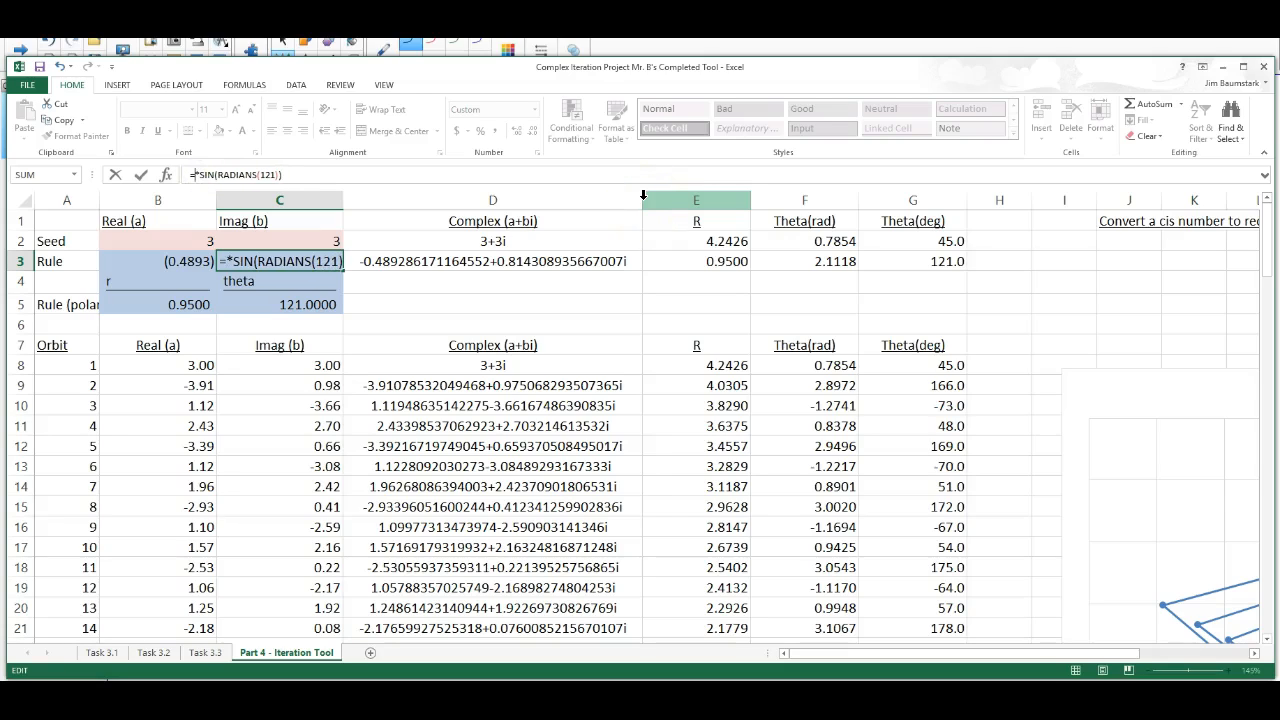
{"action": "type", "text": "b5"}
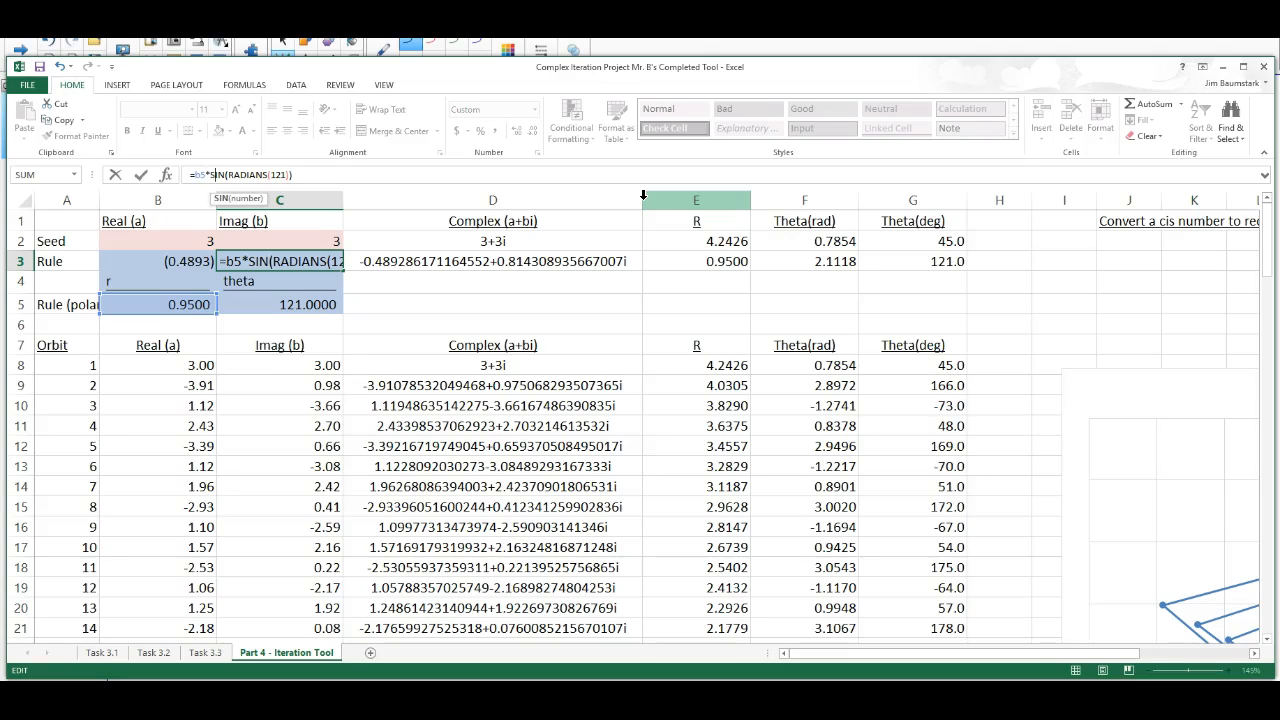
{"action": "key", "text": "Right"}
{"action": "key", "text": "Right"}
{"action": "key", "text": "Right"}
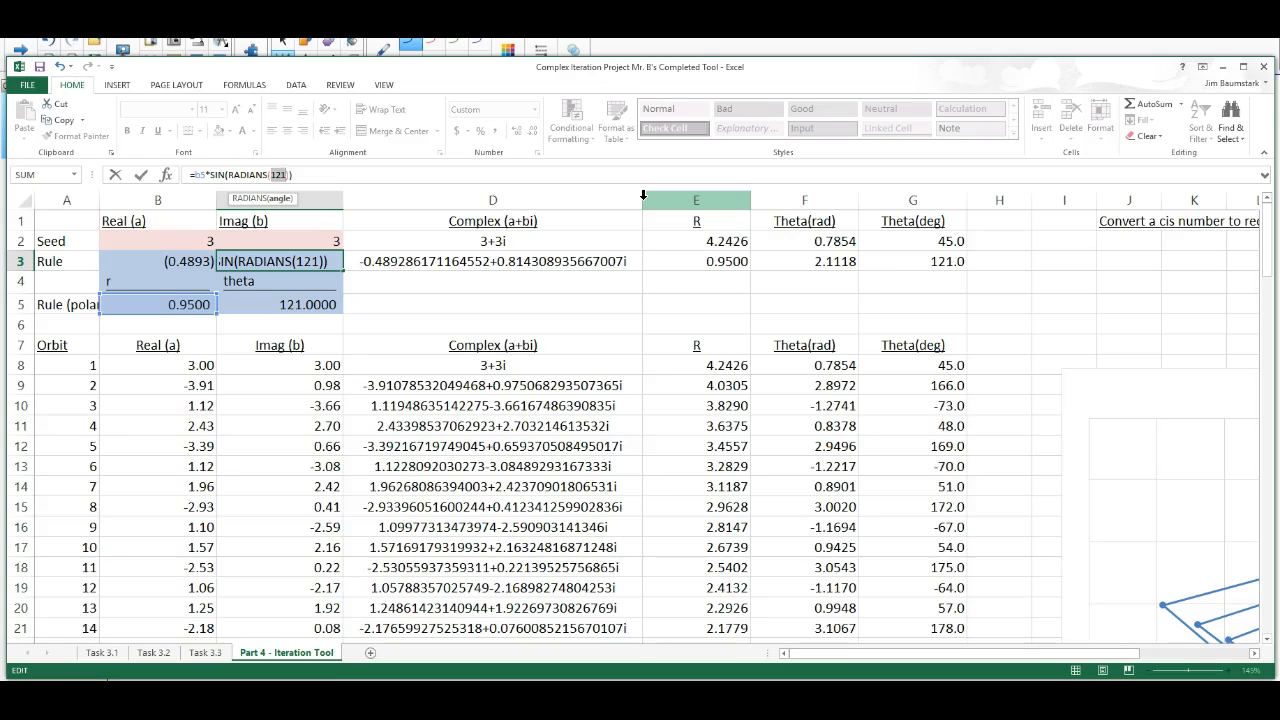
{"action": "type", "text": "c5"}
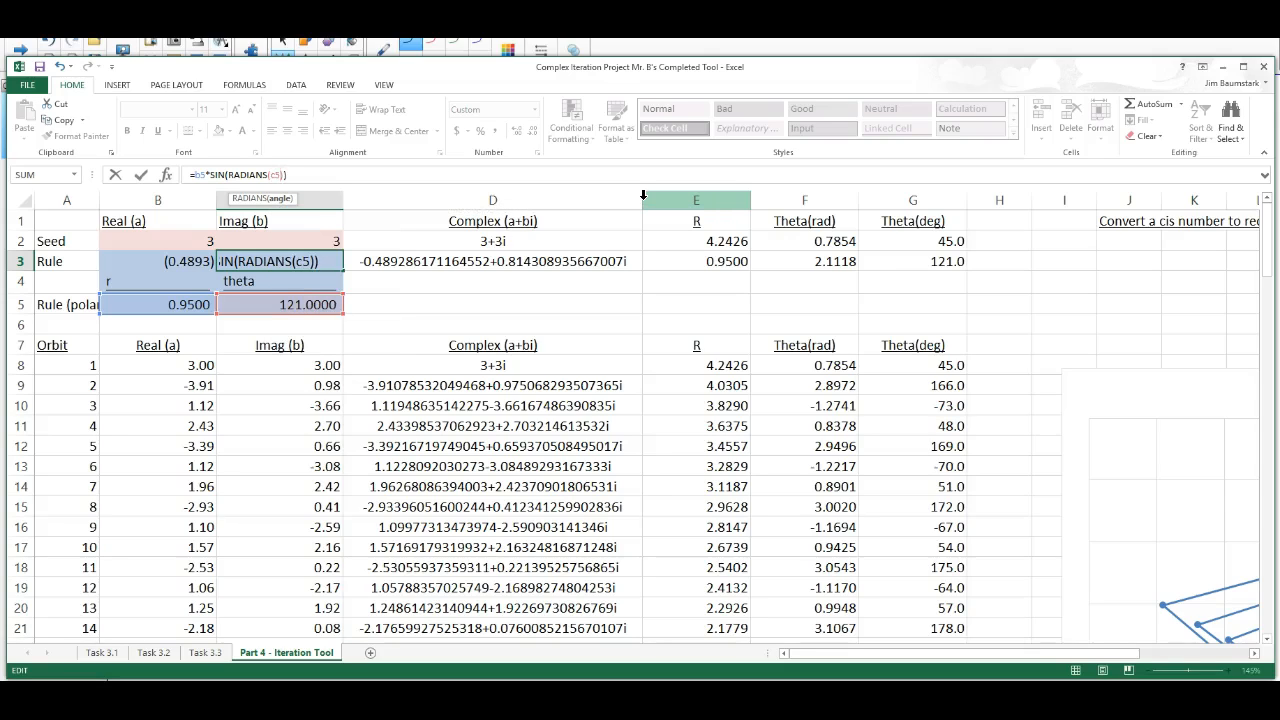
{"action": "key", "text": "Return"}
Set the polar rule's r value in B5 to 1.02.
{"action": "key", "text": "Up"}
{"action": "key", "text": "Left"}
{"action": "key", "text": "Down"}
{"action": "key", "text": "Down"}
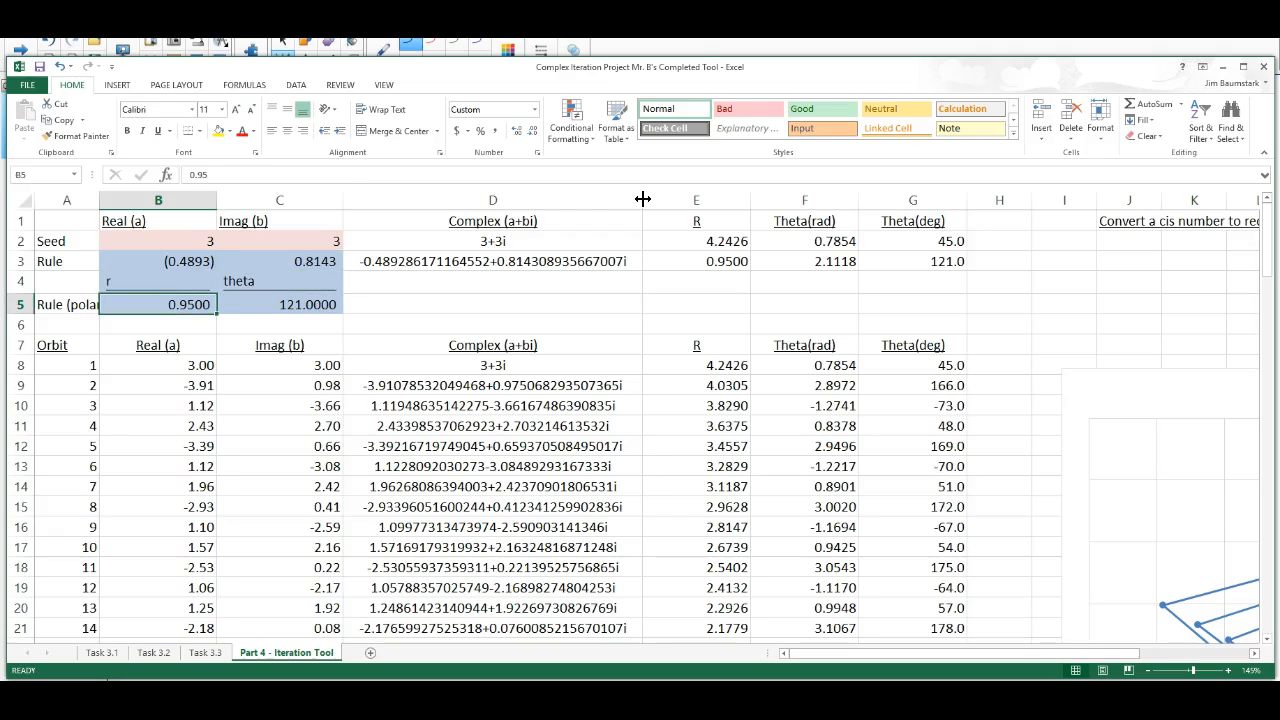
{"action": "key", "text": "Up"}
{"action": "key", "text": "Down"}
{"action": "key", "text": "Down"}
{"action": "key", "text": "Up"}
{"action": "type", "text": "1.0"}
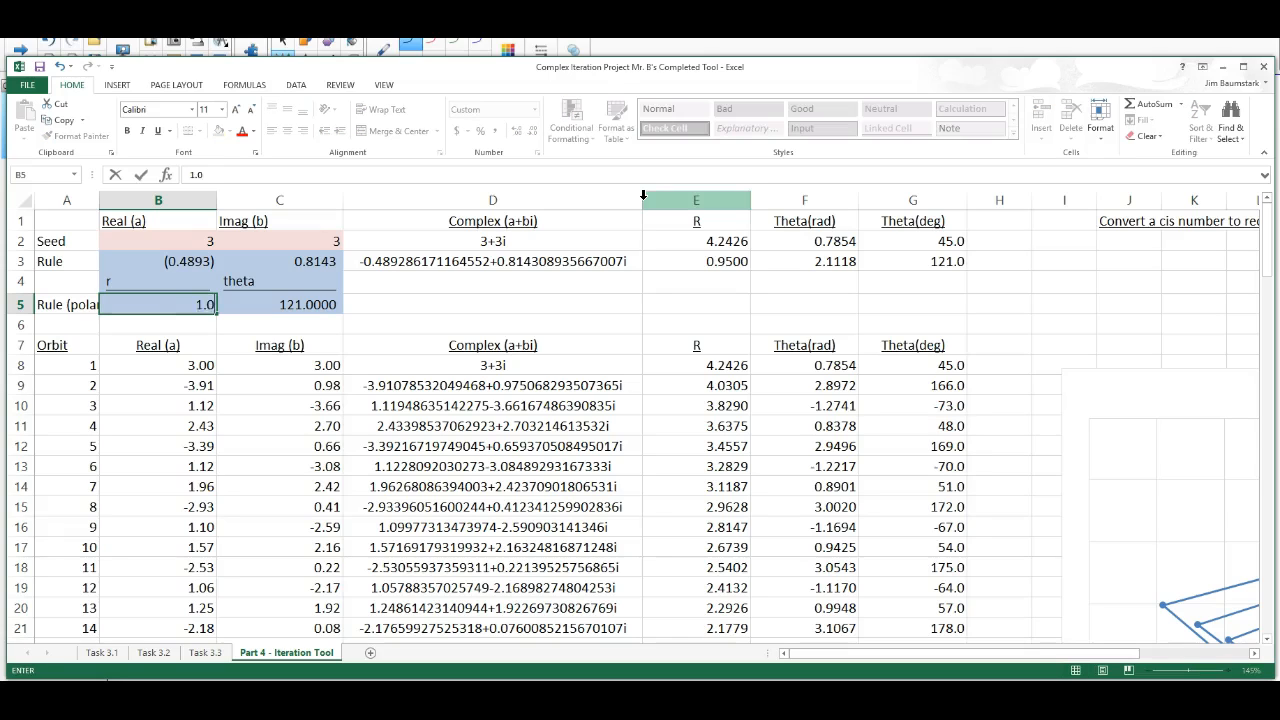
{"action": "key", "text": "Return"}
Examine the orbit chart beside the iteration table for the new rule, and return to the Orbit column.
{"action": "key", "text": "Up"}
{"action": "key", "text": "Up"}
{"action": "key", "text": "Up"}
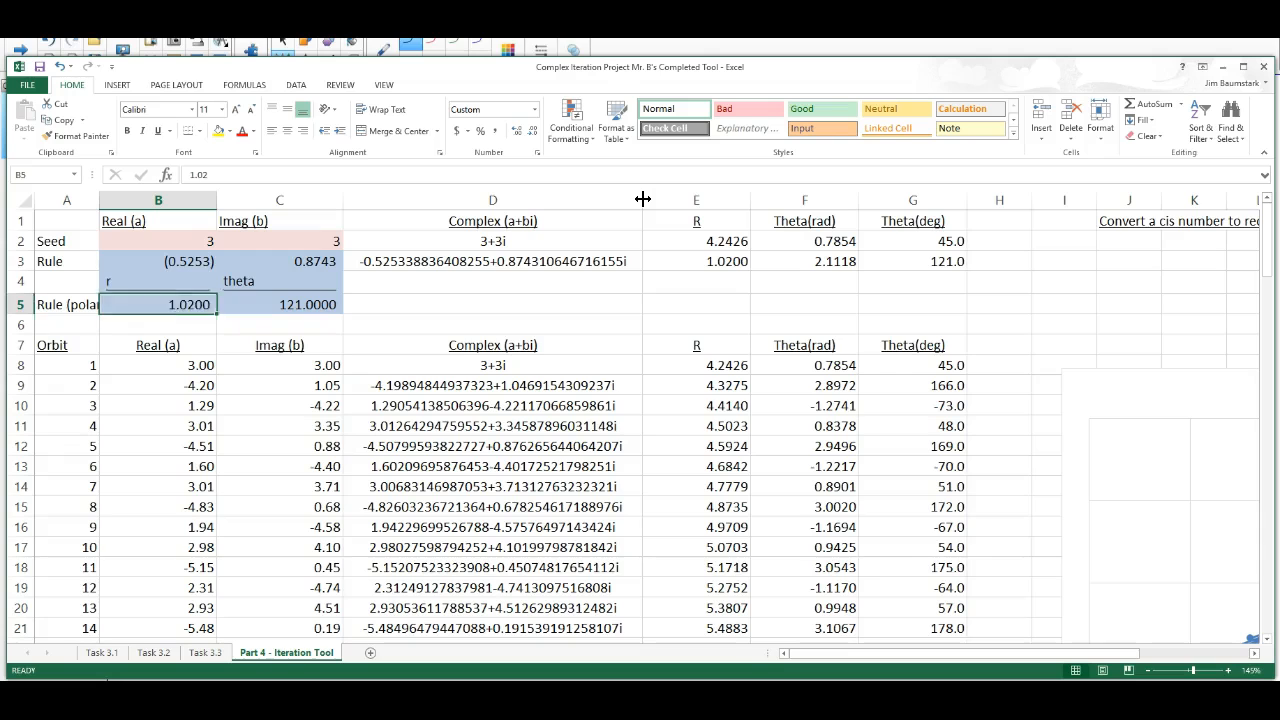
{"action": "key", "text": "Right"}
{"action": "key", "text": "Left"}
{"action": "key", "text": "Right"}
{"action": "key", "text": "Right"}
{"action": "key", "text": "Right"}
{"action": "key", "text": "Right"}
{"action": "key", "text": "Right"}
{"action": "key", "text": "Right"}
{"action": "key", "text": "Right"}
{"action": "key", "text": "Right"}
{"action": "key", "text": "Right"}
{"action": "key", "text": "Right"}
{"action": "key", "text": "Right"}
{"action": "key", "text": "Right"}
{"action": "key", "text": "Right"}
{"action": "key", "text": "Right"}
{"action": "key", "text": "Right"}
{"action": "key", "text": "Right"}
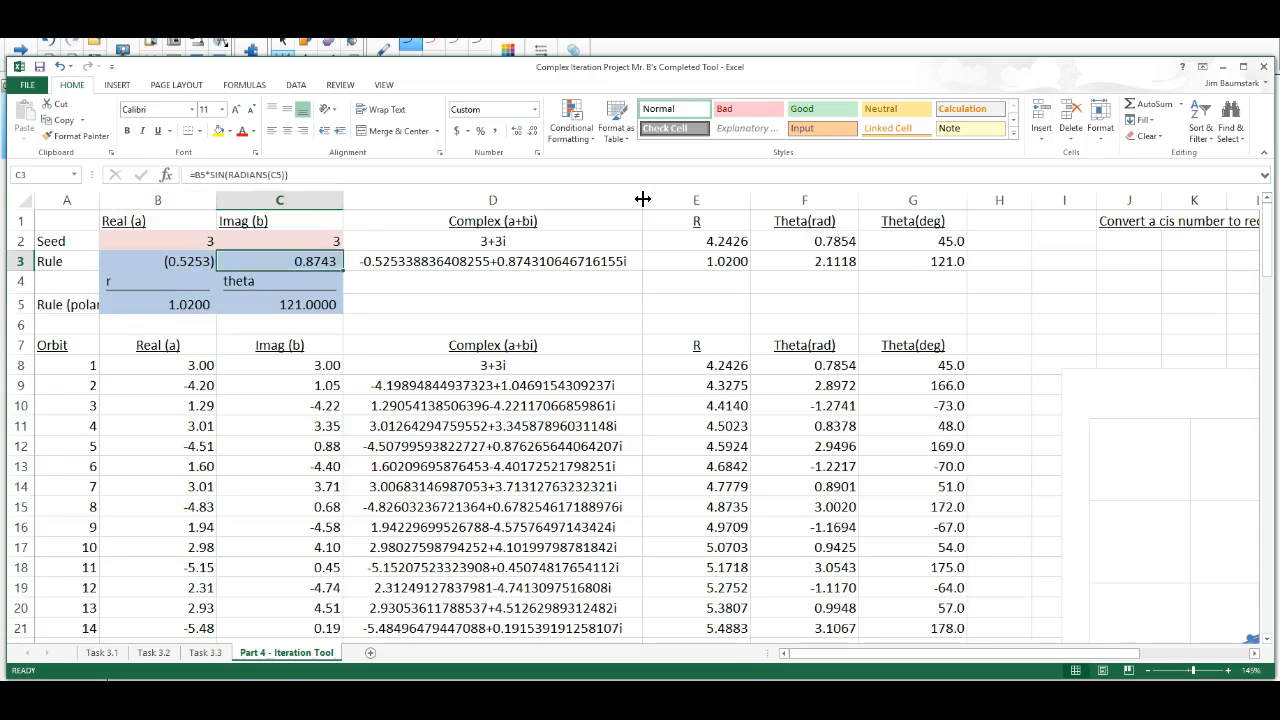
{"action": "key", "text": "Down"}
{"action": "key", "text": "Down"}
{"action": "key", "text": "Down"}
{"action": "key", "text": "Down"}
{"action": "key", "text": "Down"}
{"action": "key", "text": "Down"}
{"action": "key", "text": "Down"}
{"action": "key", "text": "Down"}
{"action": "key", "text": "Down"}
{"action": "key", "text": "Down"}
{"action": "key", "text": "Down"}
{"action": "key", "text": "Down"}
{"action": "key", "text": "Down"}
{"action": "key", "text": "Down"}
{"action": "key", "text": "Down"}
{"action": "key", "text": "Down"}
{"action": "key", "text": "Down"}
{"action": "key", "text": "Down"}
{"action": "key", "text": "Down"}
{"action": "key", "text": "Down"}
{"action": "key", "text": "Down"}
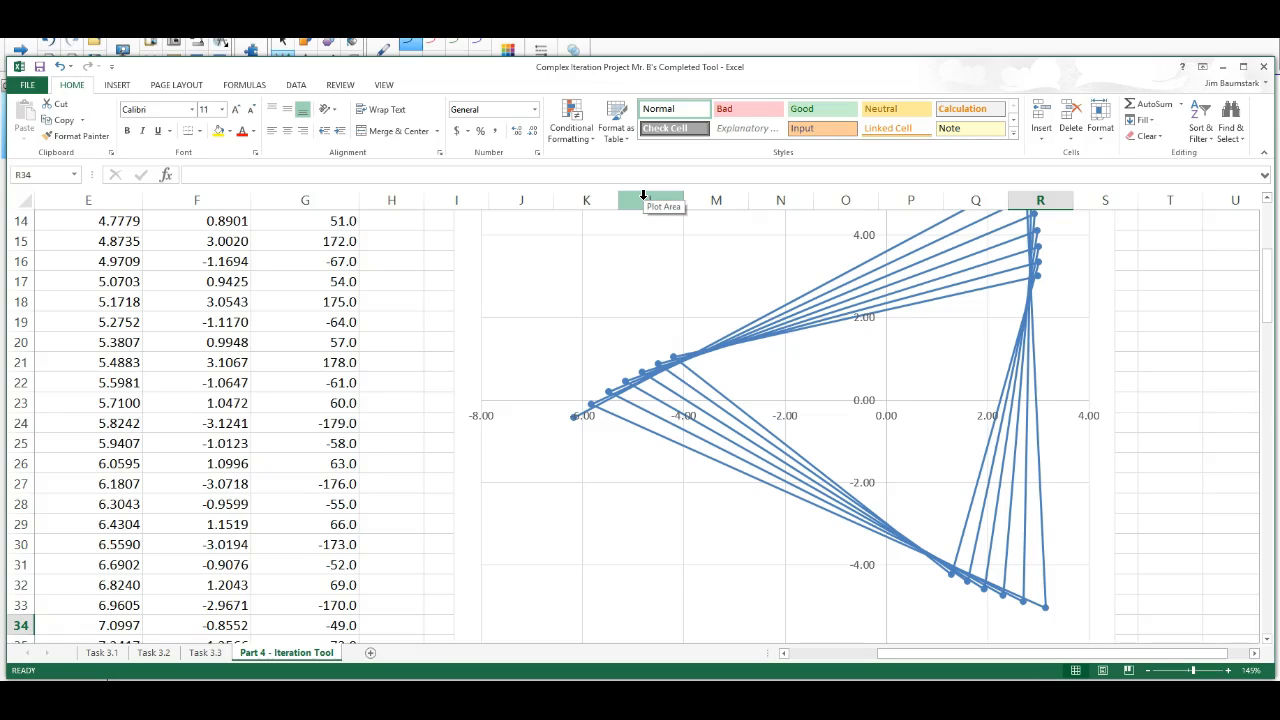
{"action": "key", "text": "Left"}
{"action": "key", "text": "Left"}
{"action": "key", "text": "Left"}
{"action": "key", "text": "Left"}
{"action": "key", "text": "Left"}
{"action": "key", "text": "Left"}
{"action": "key", "text": "Left"}
{"action": "key", "text": "Left"}
{"action": "key", "text": "Left"}
{"action": "key", "text": "Left"}
{"action": "key", "text": "Left"}
{"action": "key", "text": "Left"}
{"action": "key", "text": "Left"}
{"action": "key", "text": "Left"}
{"action": "key", "text": "Left"}
{"action": "key", "text": "Left"}
{"action": "key", "text": "Left"}
{"action": "key", "text": "Up"}
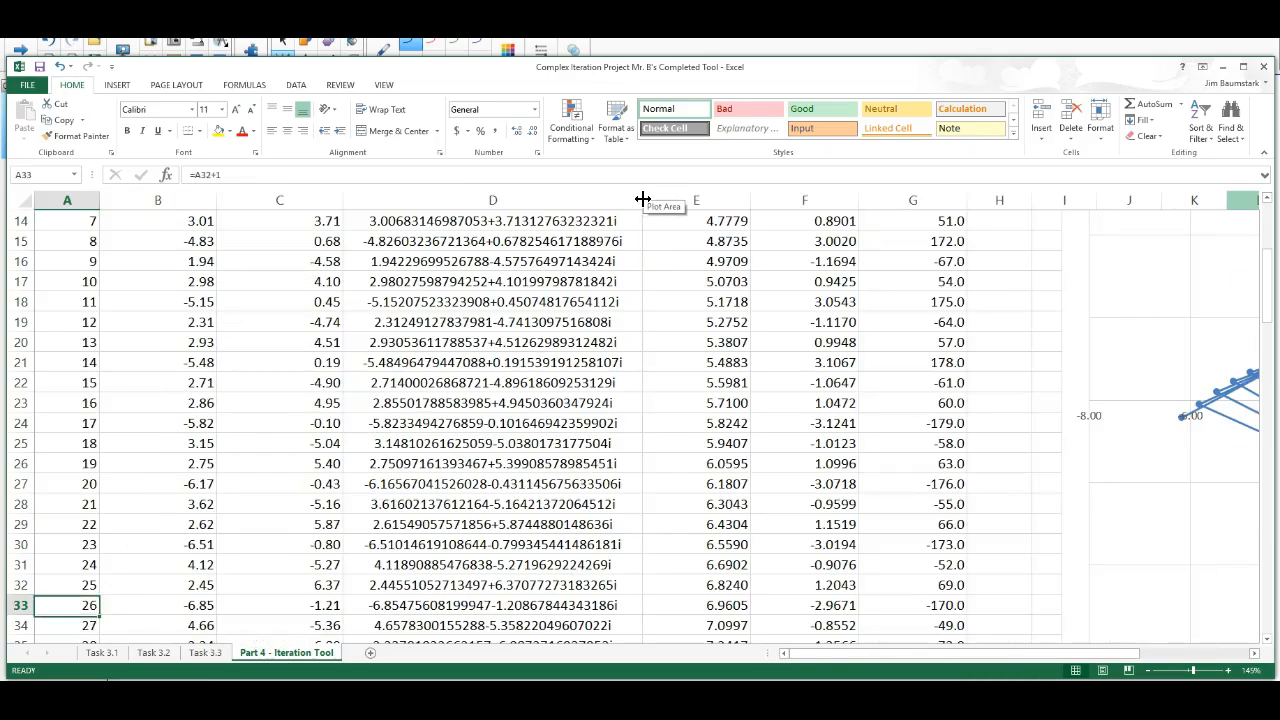
Set the polar rule's r value in B5 to 1.01.
{"action": "key", "text": "Up"}
{"action": "key", "text": "Up"}
{"action": "key", "text": "Up"}
{"action": "key", "text": "Up"}
{"action": "key", "text": "Up"}
{"action": "key", "text": "Up"}
{"action": "key", "text": "Up"}
{"action": "key", "text": "Up"}
{"action": "key", "text": "Up"}
{"action": "key", "text": "Up"}
{"action": "key", "text": "Up"}
{"action": "key", "text": "Up"}
{"action": "key", "text": "Up"}
{"action": "key", "text": "Up"}
{"action": "key", "text": "Up"}
{"action": "key", "text": "Up"}
{"action": "key", "text": "Up"}
{"action": "key", "text": "Up"}
{"action": "key", "text": "Up"}
{"action": "key", "text": "Up"}
{"action": "key", "text": "Down"}
{"action": "key", "text": "Down"}
{"action": "key", "text": "Down"}
{"action": "key", "text": "Right"}
{"action": "key", "text": "Right"}
{"action": "key", "text": "Right"}
{"action": "key", "text": "Left"}
{"action": "key", "text": "Left"}
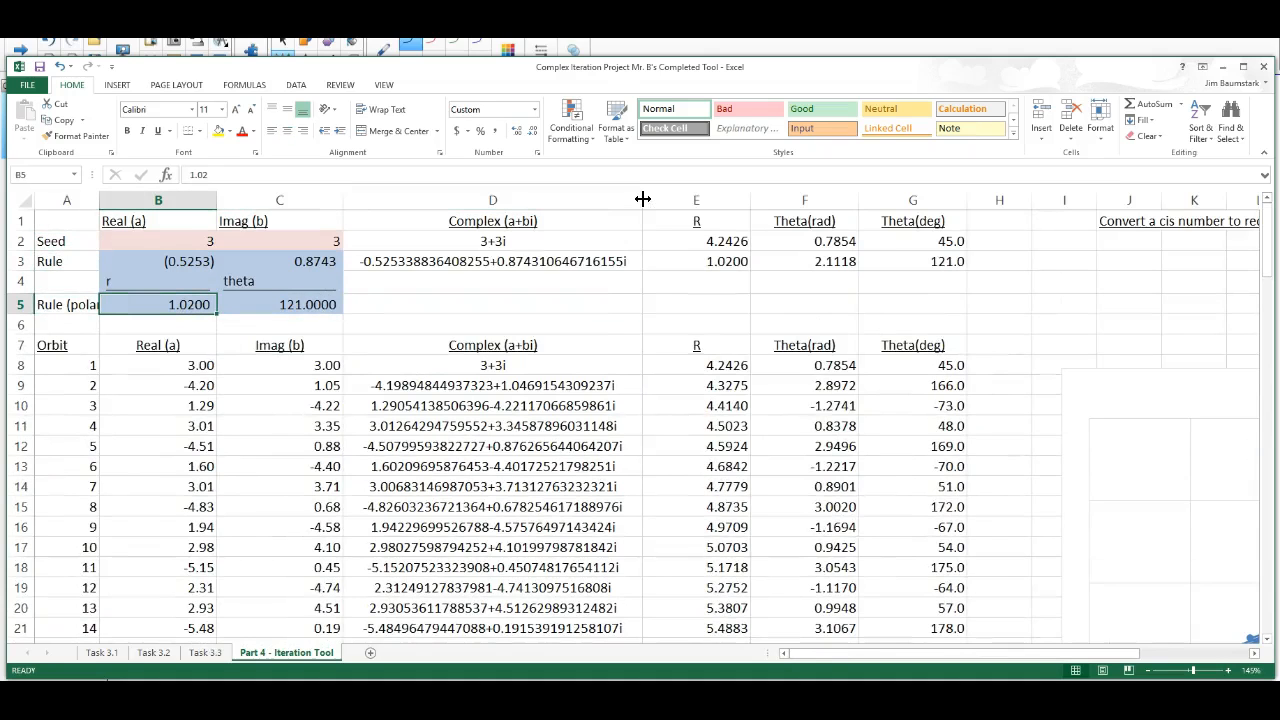
{"action": "type", "text": "1."}
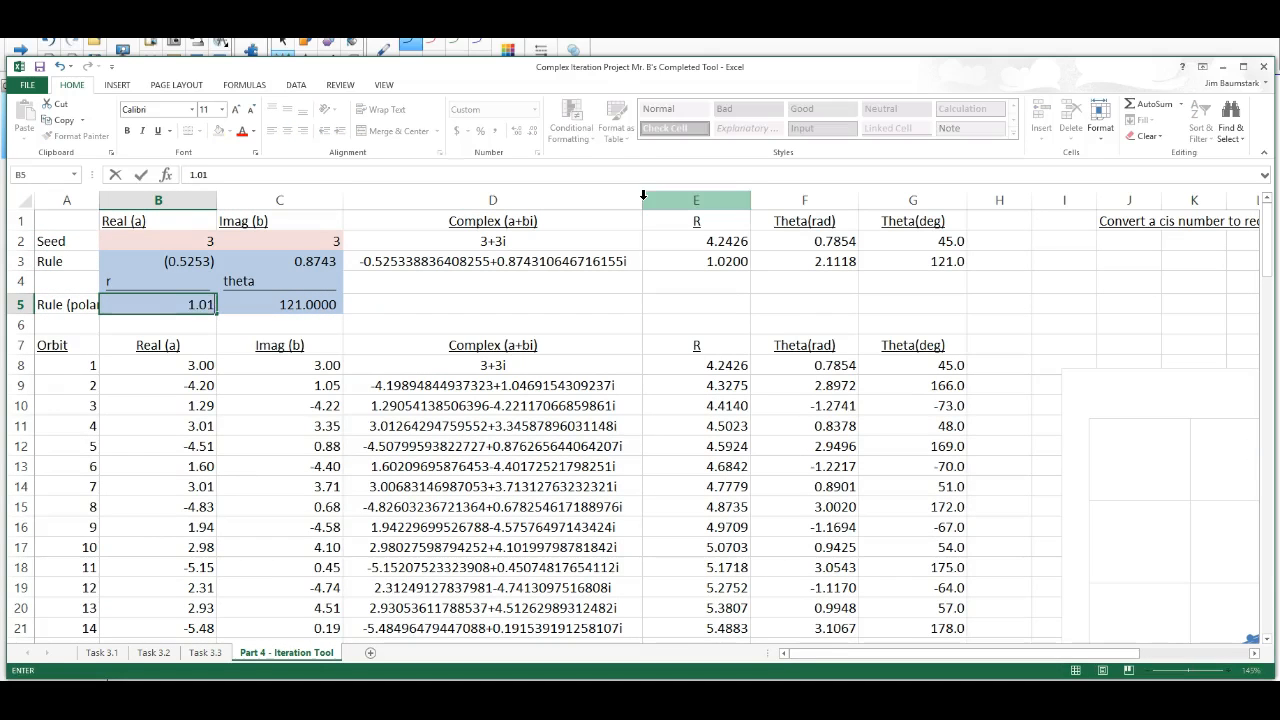
{"action": "key", "text": "Return"}
Examine the first-20-points orbit graph for the changed r value, and return to the Rule label in A3.
{"action": "key", "text": "Right"}
{"action": "key", "text": "Right"}
{"action": "key", "text": "Right"}
{"action": "key", "text": "Right"}
{"action": "key", "text": "Right"}
{"action": "key", "text": "Right"}
{"action": "key", "text": "Right"}
{"action": "key", "text": "Right"}
{"action": "key", "text": "Right"}
{"action": "key", "text": "Right"}
{"action": "key", "text": "Right"}
{"action": "key", "text": "Right"}
{"action": "key", "text": "Right"}
{"action": "key", "text": "Right"}
{"action": "key", "text": "Right"}
{"action": "key", "text": "Right"}
{"action": "key", "text": "Right"}
{"action": "key", "text": "Right"}
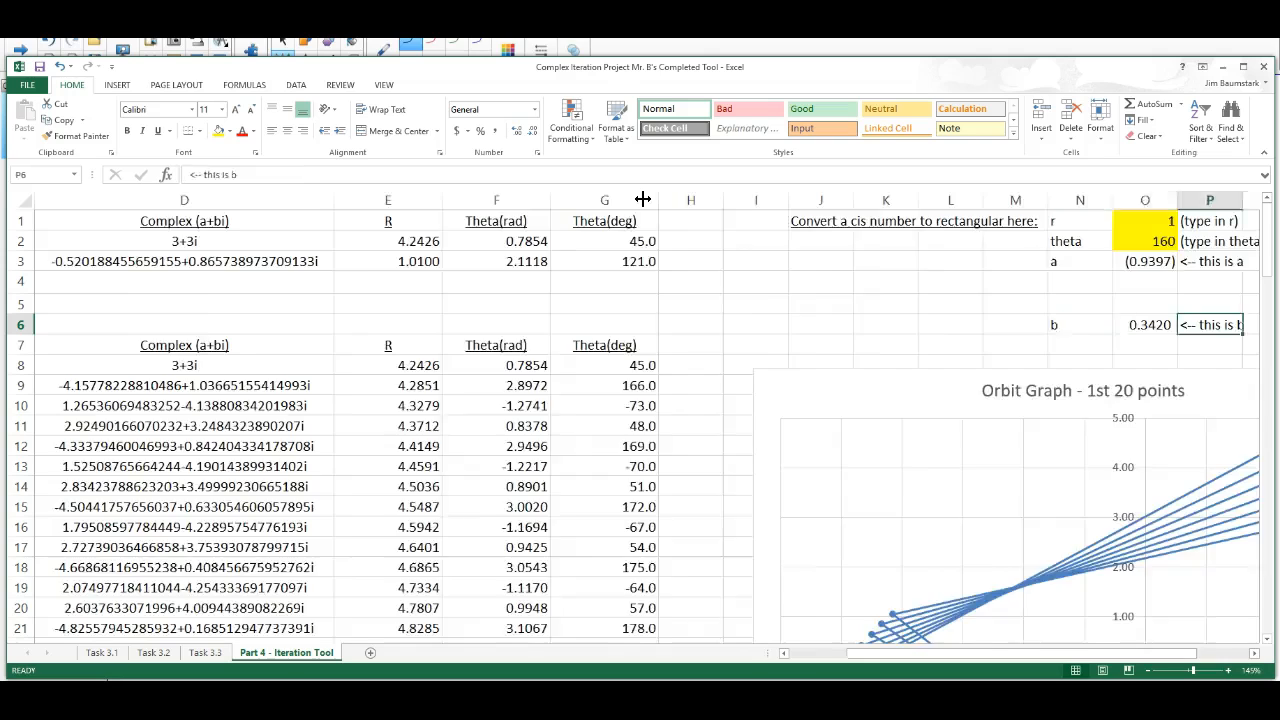
{"action": "key", "text": "Right"}
{"action": "key", "text": "Down"}
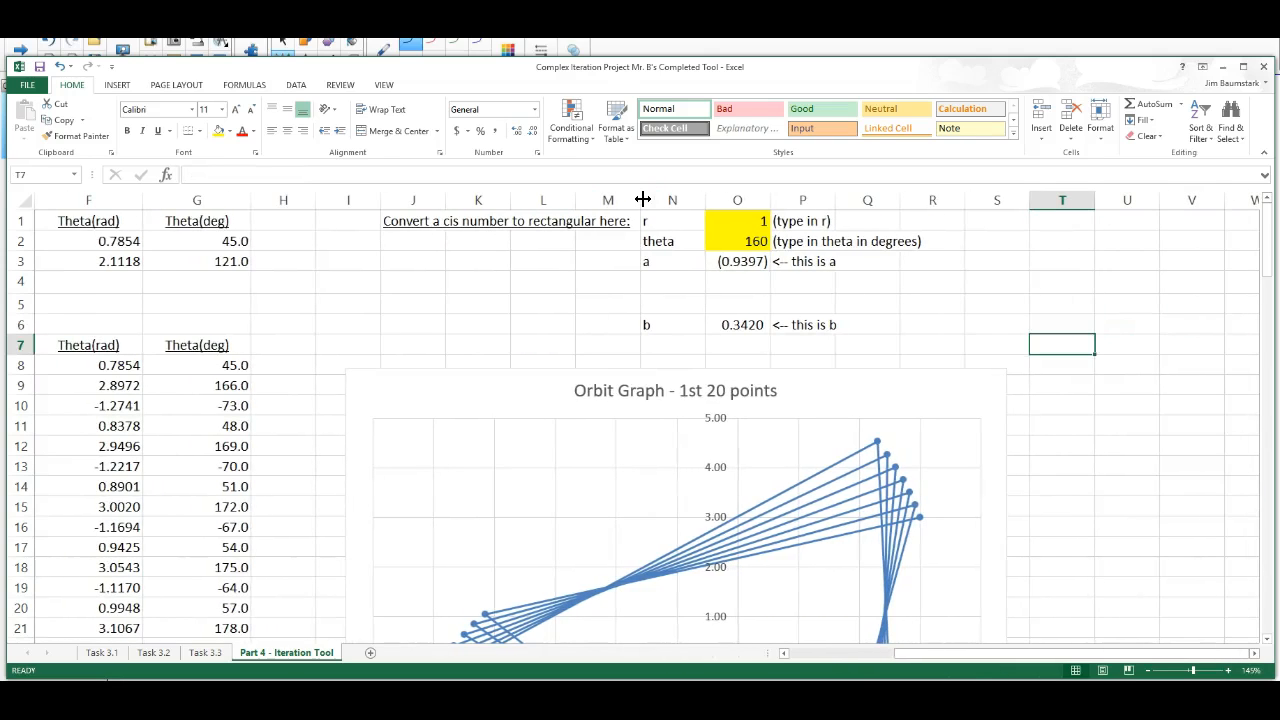
{"action": "key", "text": "Up"}
{"action": "key", "text": "Up"}
{"action": "key", "text": "Up"}
{"action": "key", "text": "Up"}
{"action": "key", "text": "Up"}
{"action": "key", "text": "Up"}
{"action": "key", "text": "Down"}
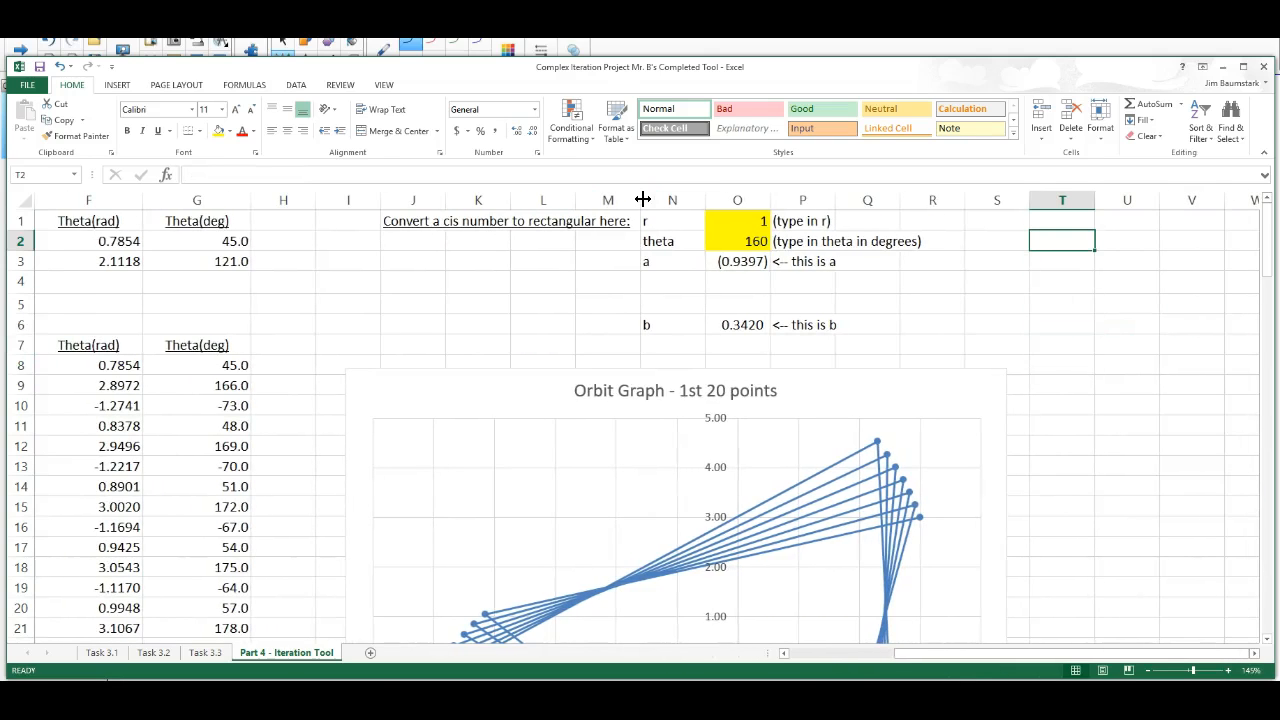
{"action": "key", "text": "Down"}
{"action": "key", "text": "Left"}
{"action": "key", "text": "Left"}
{"action": "key", "text": "Left"}
{"action": "key", "text": "Left"}
{"action": "key", "text": "Home"}
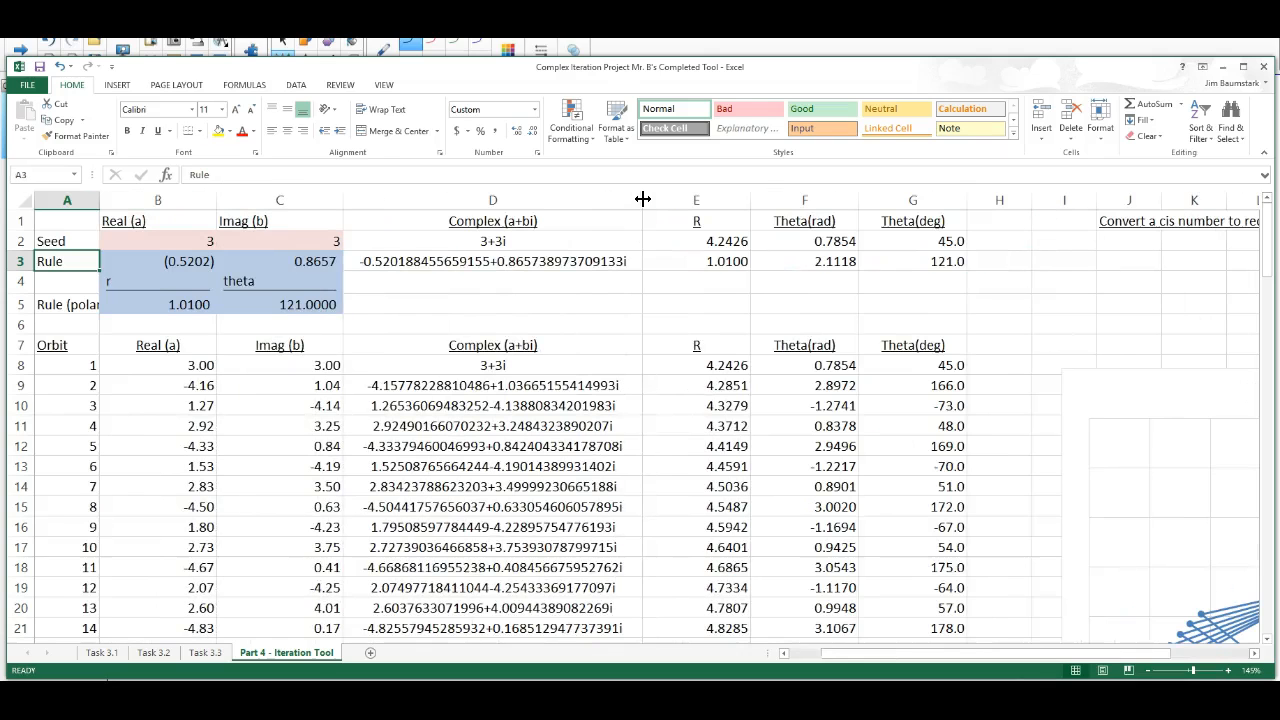
Set the polar rule's theta value in C5 to 119.
{"action": "key", "text": "Down"}
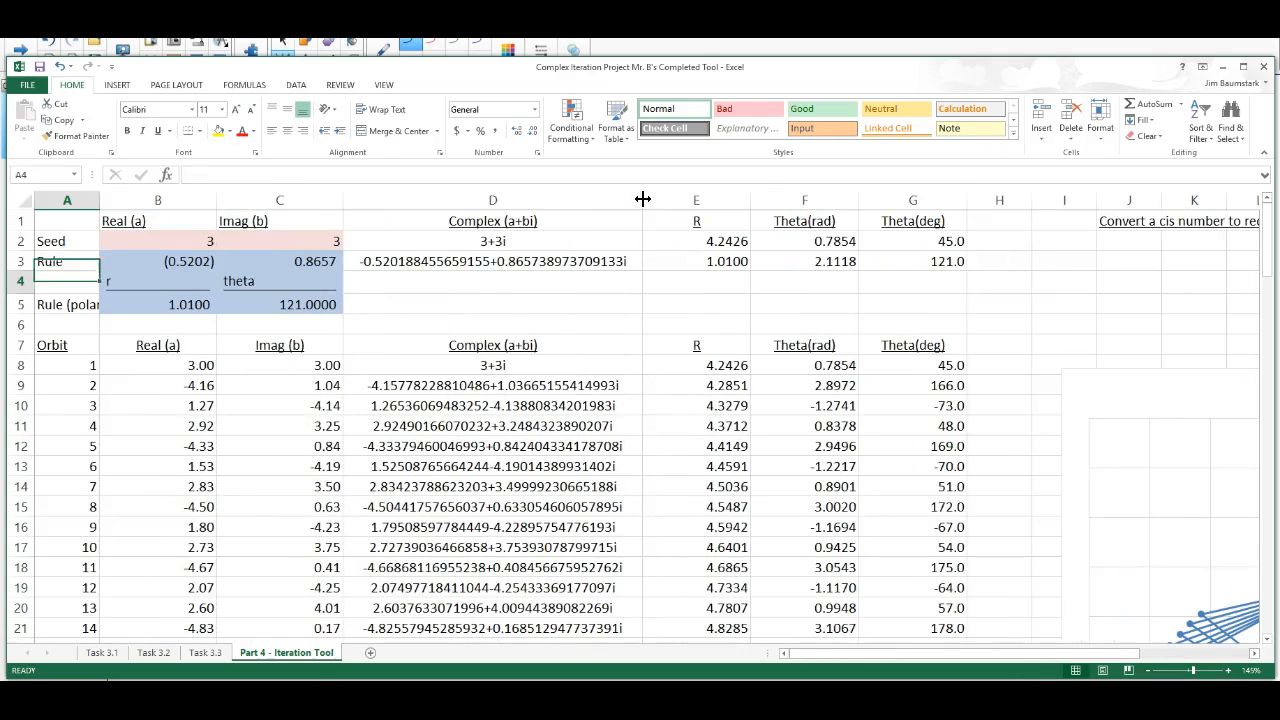
{"action": "key", "text": "Right"}
{"action": "key", "text": "Right"}
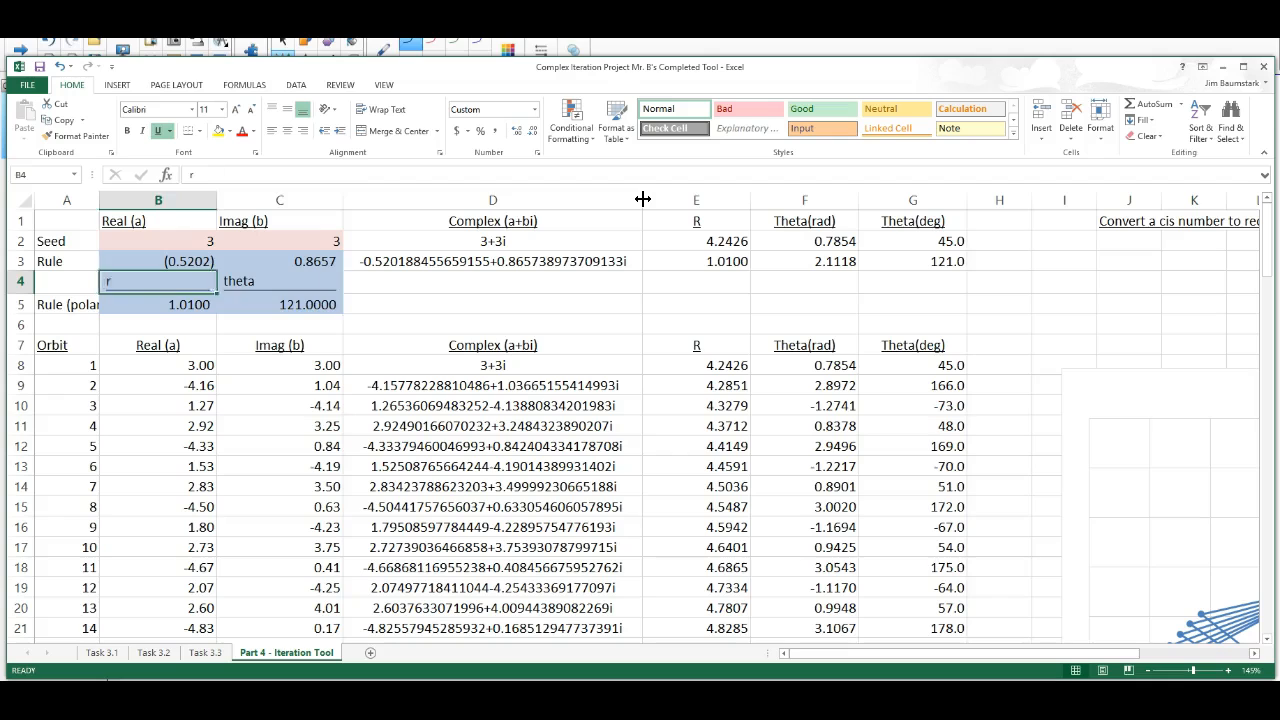
{"action": "key", "text": "Down"}
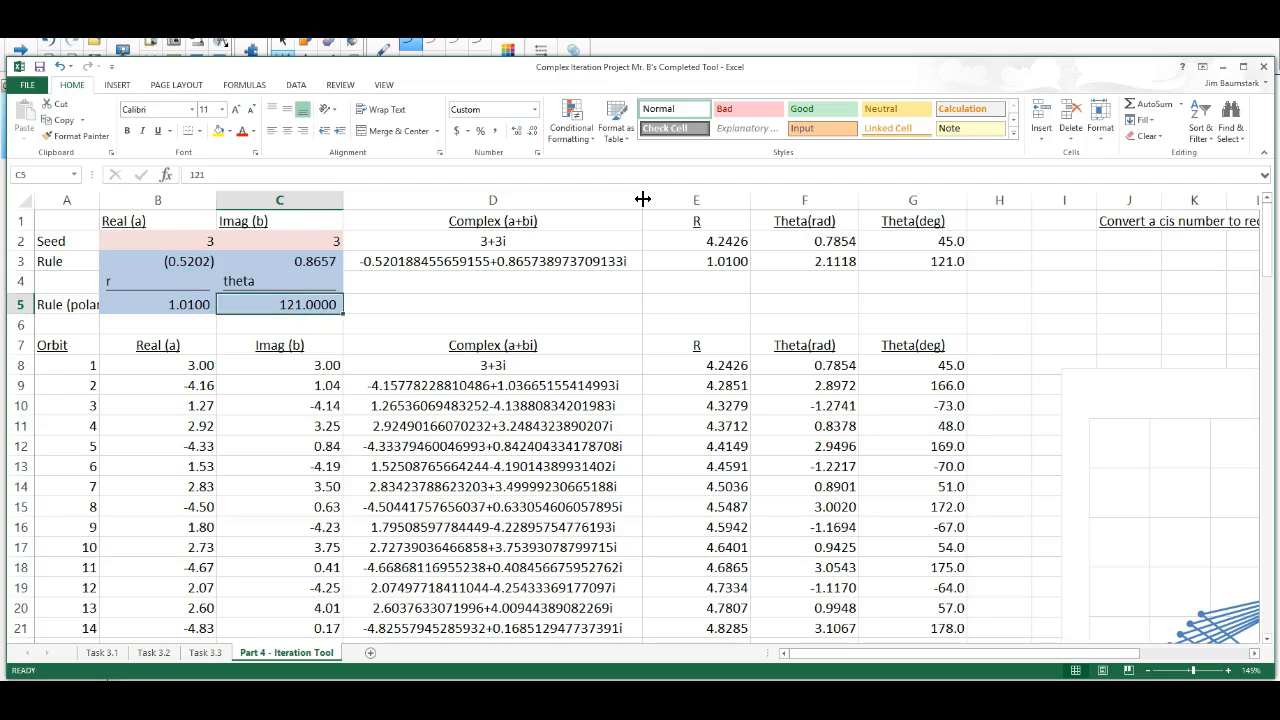
{"action": "type", "text": "119"}
{"action": "key", "text": "Return"}
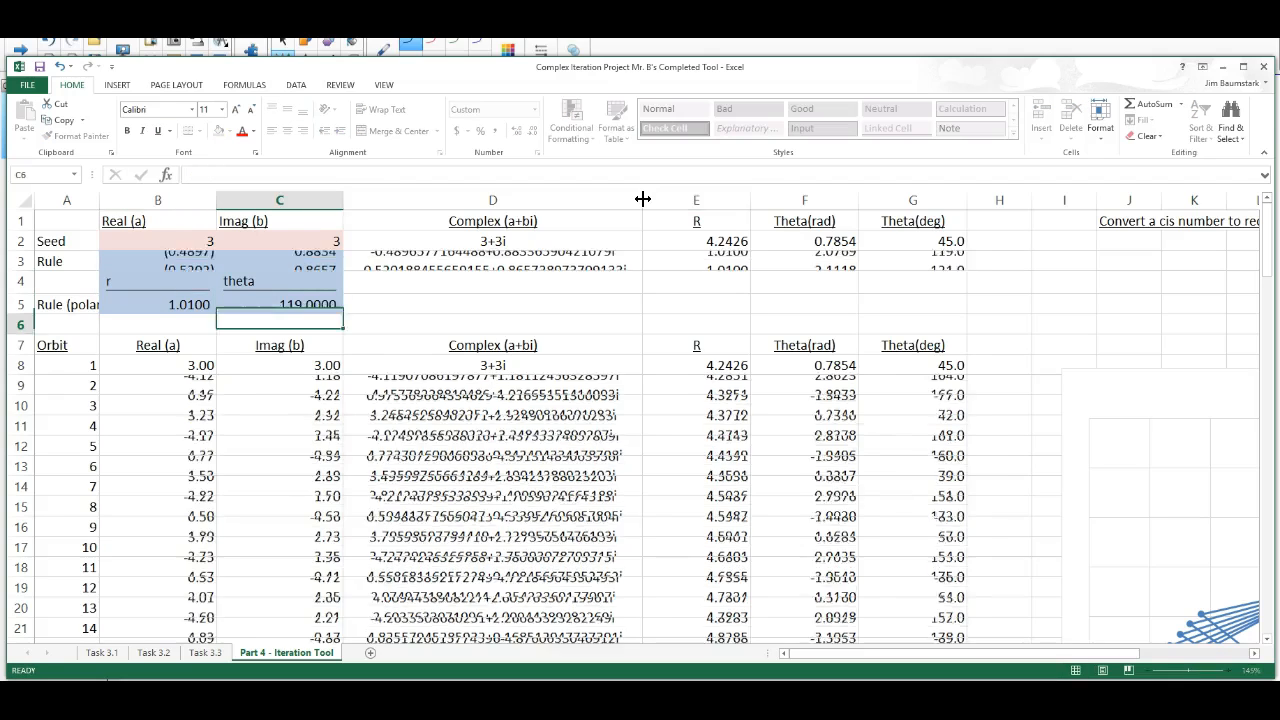
Examine how the orbit graph looks with the new theta, and return to the polar rule's label in A5.
{"action": "key", "text": "Right"}
{"action": "key", "text": "Right"}
{"action": "key", "text": "Right"}
{"action": "key", "text": "Right"}
{"action": "key", "text": "Right"}
{"action": "key", "text": "Right"}
{"action": "key", "text": "Right"}
{"action": "key", "text": "Right"}
{"action": "key", "text": "Right"}
{"action": "key", "text": "Right"}
{"action": "key", "text": "Right"}
{"action": "key", "text": "Right"}
{"action": "key", "text": "Right"}
{"action": "key", "text": "Right"}
{"action": "key", "text": "Right"}
{"action": "key", "text": "Right"}
{"action": "key", "text": "Right"}
{"action": "key", "text": "Right"}
{"action": "key", "text": "Right"}
{"action": "key", "text": "Right"}
{"action": "key", "text": "Left"}
{"action": "key", "text": "Left"}
{"action": "key", "text": "Left"}
{"action": "key", "text": "Left"}
{"action": "key", "text": "Left"}
{"action": "key", "text": "Left"}
{"action": "key", "text": "Left"}
{"action": "key", "text": "Left"}
{"action": "key", "text": "Left"}
{"action": "key", "text": "Left"}
{"action": "key", "text": "Left"}
{"action": "key", "text": "Left"}
{"action": "key", "text": "Left"}
{"action": "key", "text": "Left"}
{"action": "key", "text": "Left"}
{"action": "key", "text": "Left"}
{"action": "key", "text": "Left"}
{"action": "key", "text": "Left"}
{"action": "key", "text": "Left"}
{"action": "key", "text": "Left"}
{"action": "key", "text": "Up"}
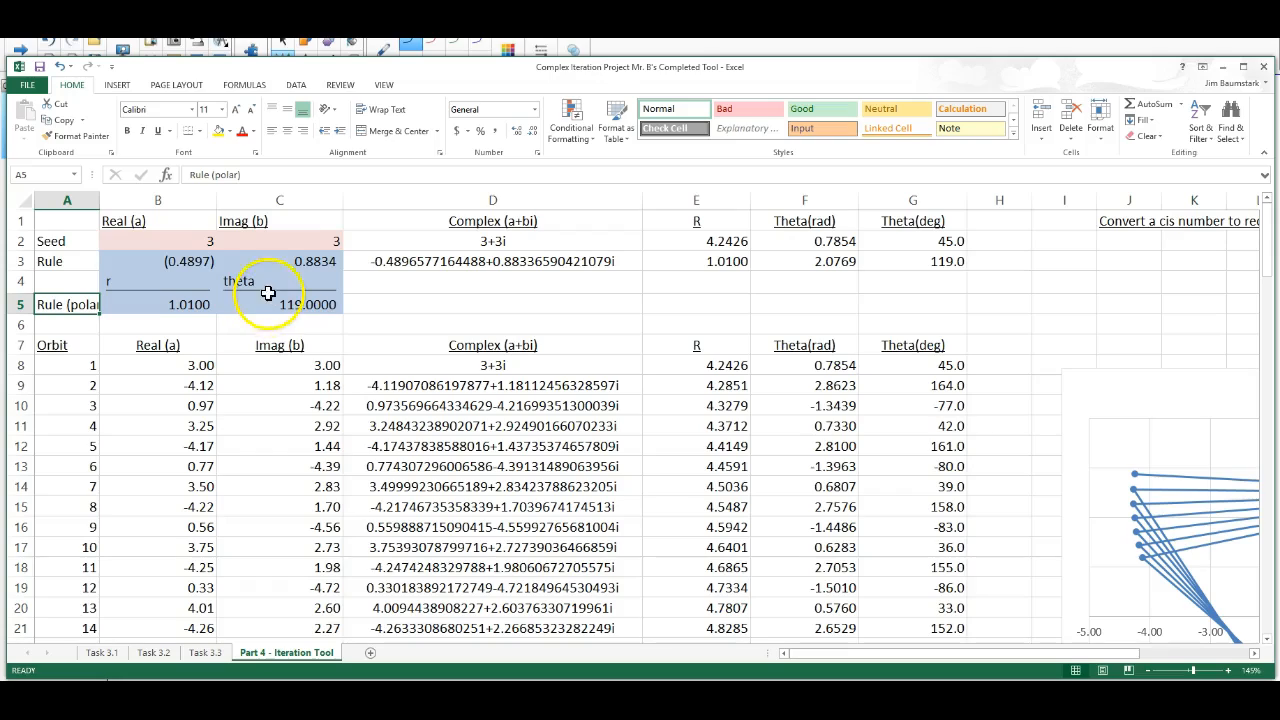
Fill the last row of the iteration table, A107:G107, down to row 141 to extend the orbit to 134.
{"action": "scroll", "coordinate": [270, 281], "scroll_direction": "down", "scroll_amount": 2}
{"action": "scroll", "coordinate": [270, 281], "scroll_direction": "down", "scroll_amount": 1}
{"action": "scroll", "coordinate": [270, 281], "scroll_direction": "up", "scroll_amount": 3}
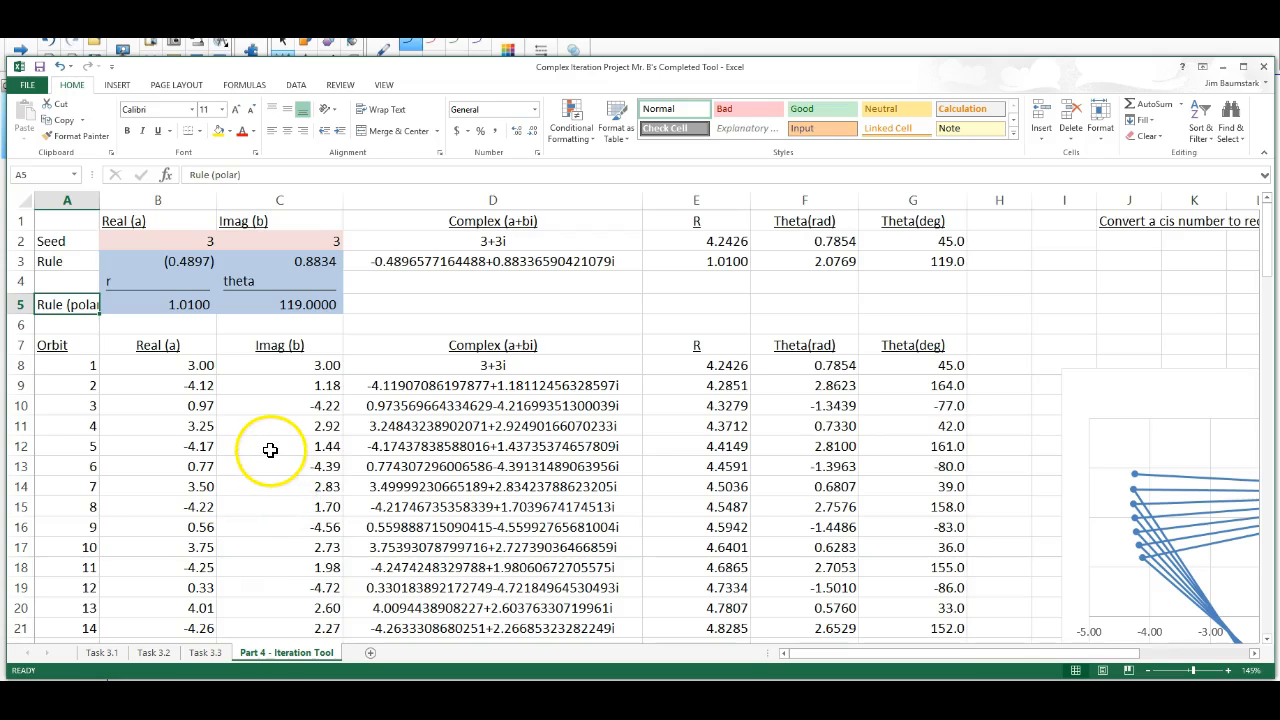
{"action": "scroll", "coordinate": [265, 420], "scroll_direction": "down", "scroll_amount": 1}
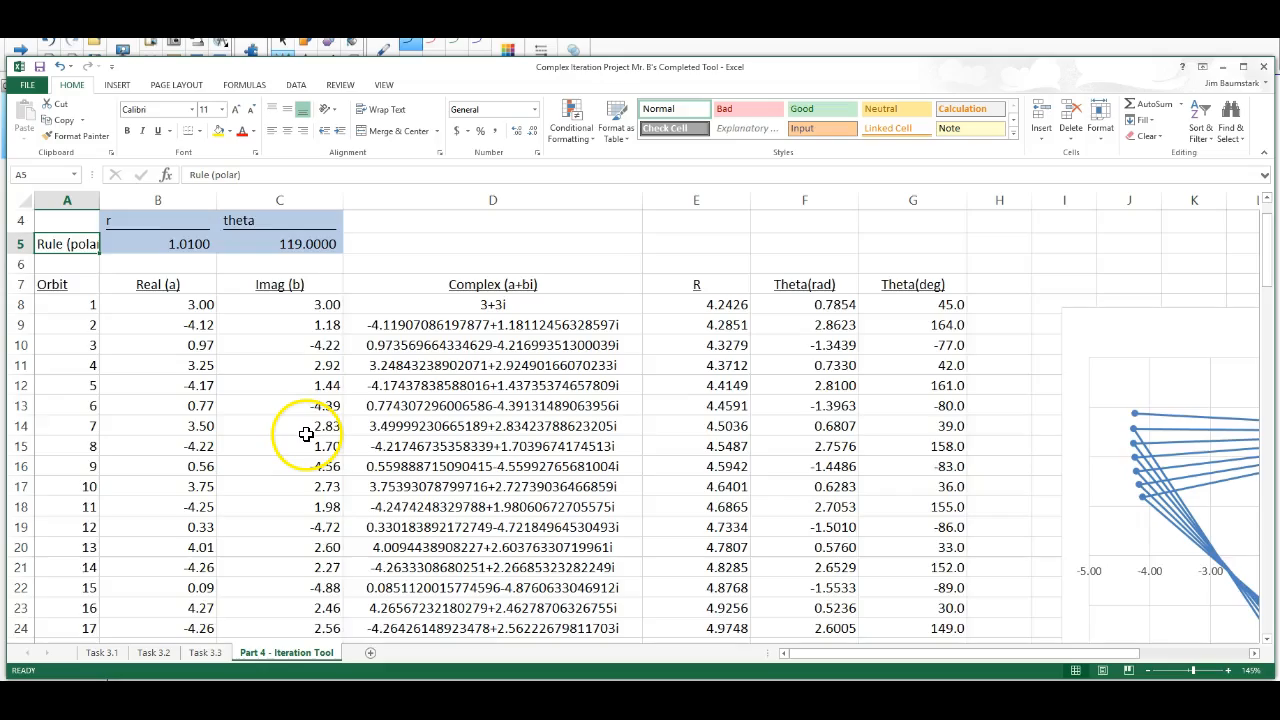
{"action": "scroll", "coordinate": [306, 433], "scroll_direction": "down", "scroll_amount": 3}
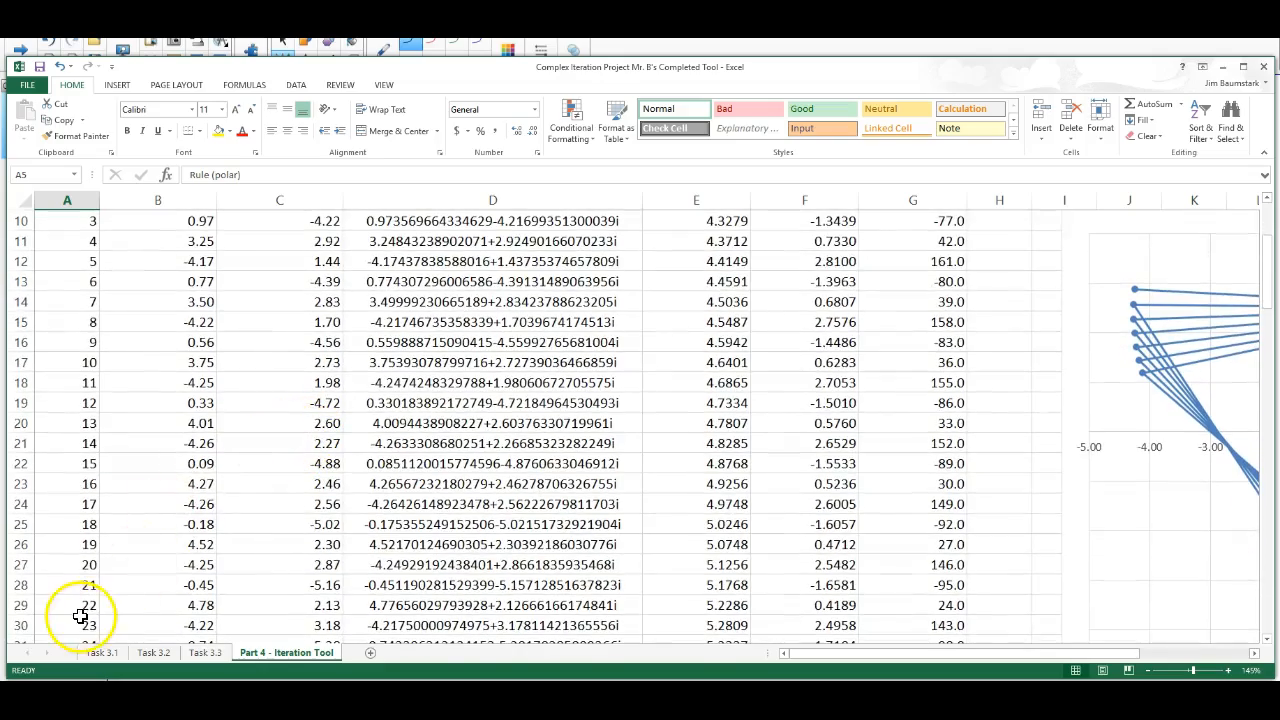
{"action": "scroll", "coordinate": [100, 590], "scroll_direction": "down", "scroll_amount": 20}
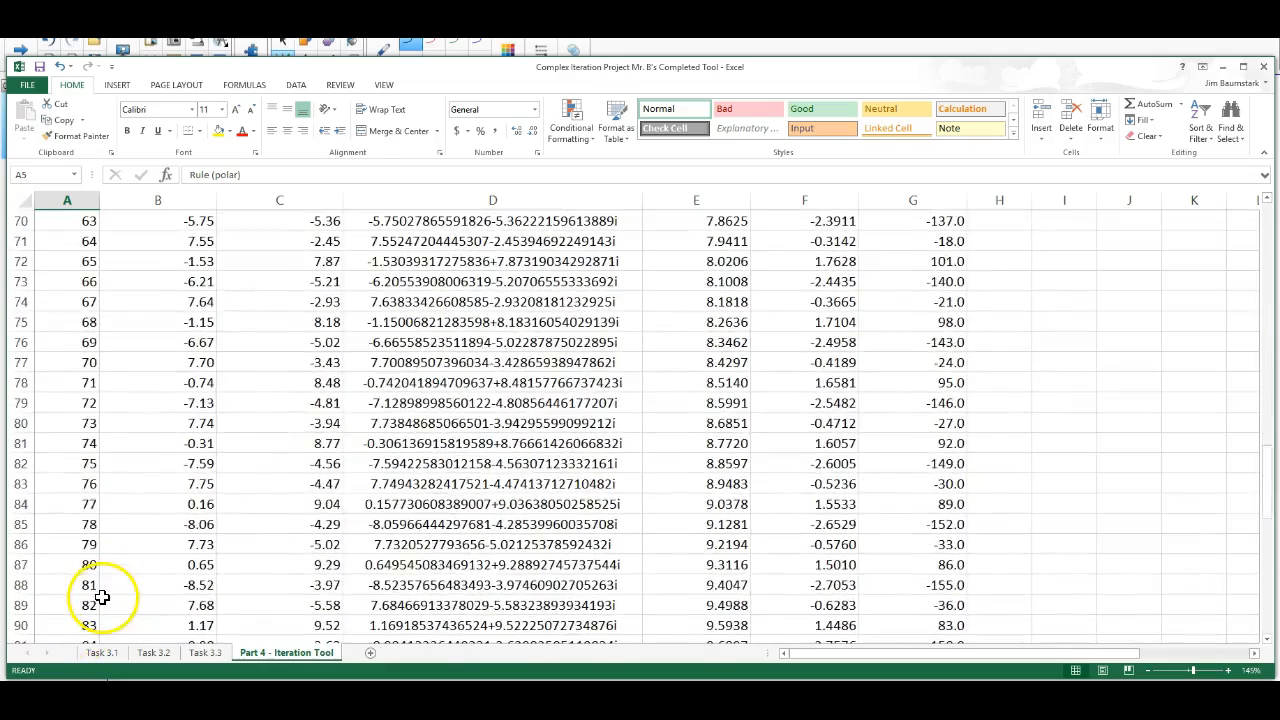
{"action": "scroll", "coordinate": [127, 539], "scroll_direction": "down", "scroll_amount": 1}
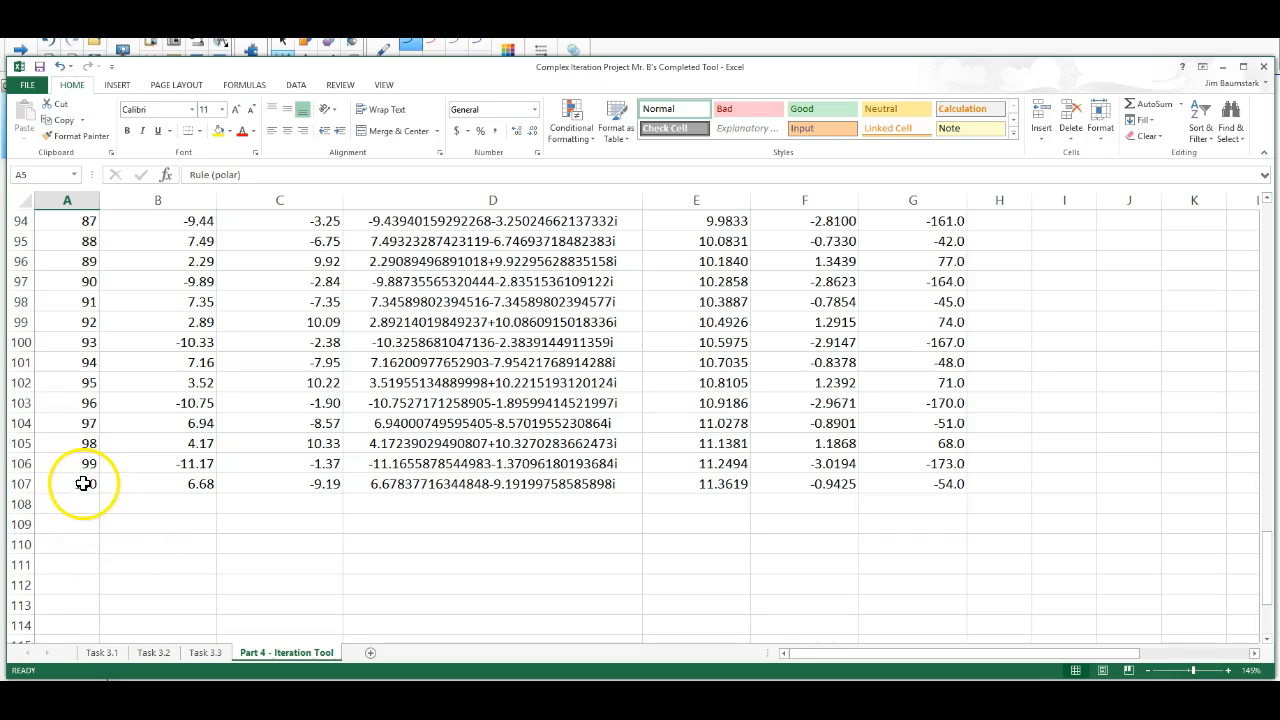
{"action": "scroll", "coordinate": [230, 465], "scroll_direction": "down", "scroll_amount": 1}
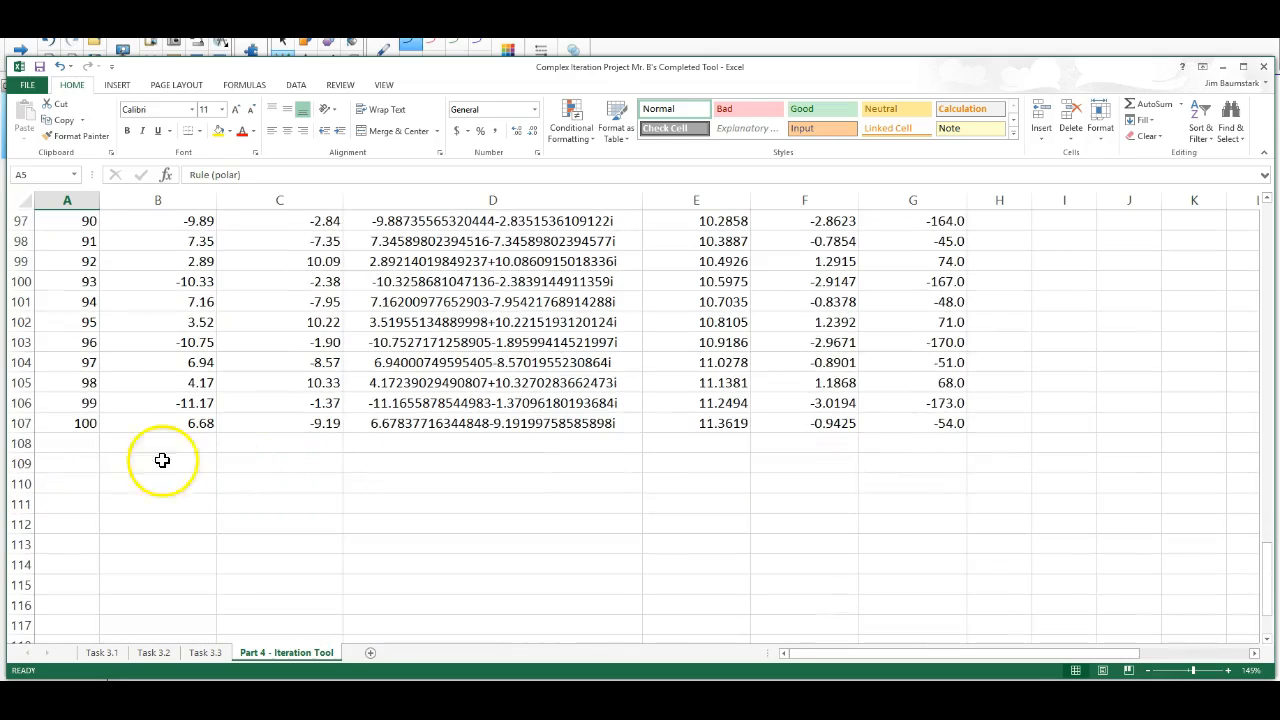
{"action": "left_click_drag", "start_coordinate": [71, 428], "coordinate": [946, 428]}
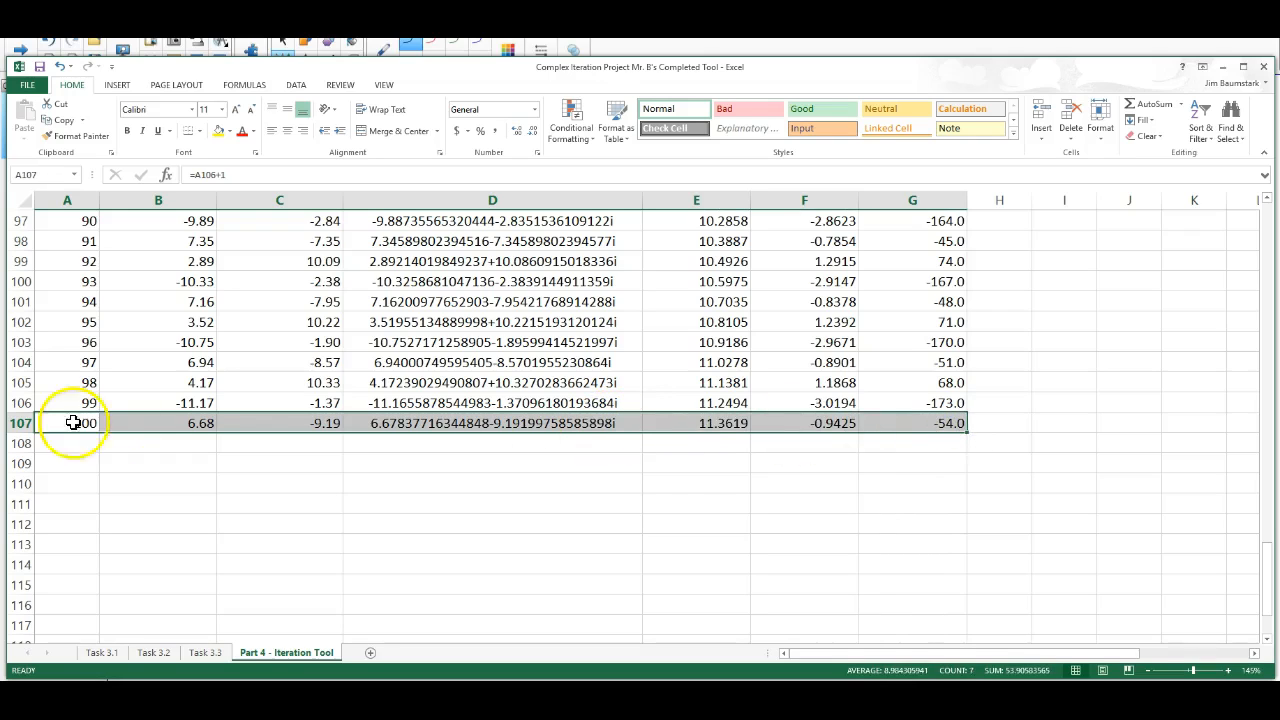
{"action": "left_click_drag", "start_coordinate": [967, 433], "coordinate": [891, 609]}
{"action": "scroll", "coordinate": [851, 540], "scroll_direction": "down", "scroll_amount": 4}
{"action": "left_click", "coordinate": [363, 449]}
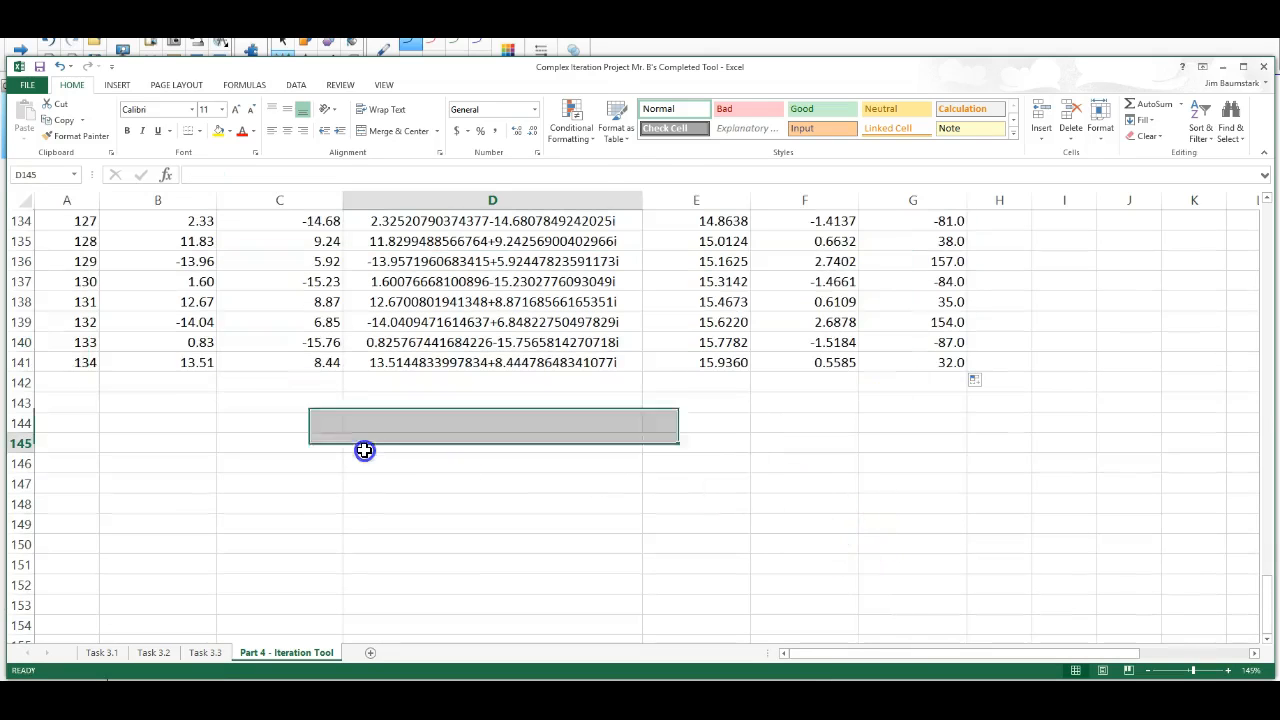
Continue filling the iteration formulas in columns A to G from row 141 down to row 157, reaching orbit 150.
{"action": "left_click_drag", "start_coordinate": [57, 366], "coordinate": [951, 640]}
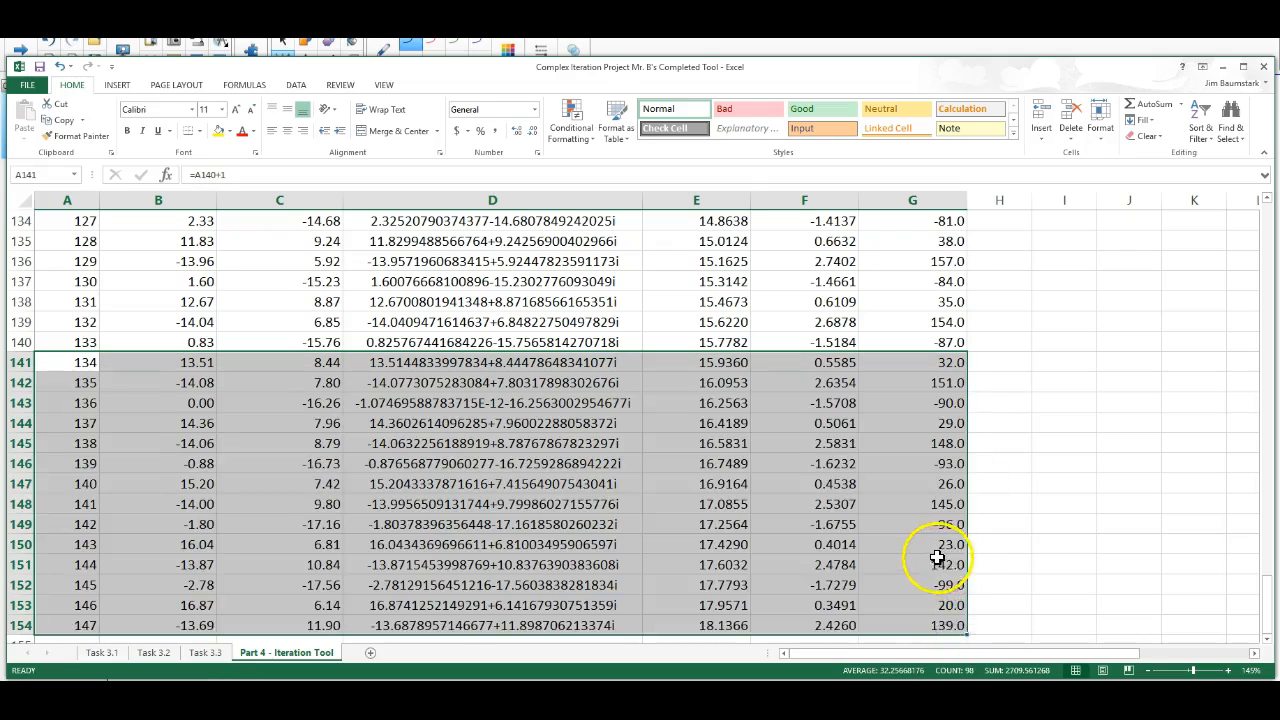
{"action": "scroll", "coordinate": [891, 549], "scroll_direction": "down", "scroll_amount": 4}
{"action": "left_click", "coordinate": [575, 480]}
{"action": "left_click_drag", "start_coordinate": [74, 382], "coordinate": [968, 450]}
{"action": "left_click", "coordinate": [742, 430]}
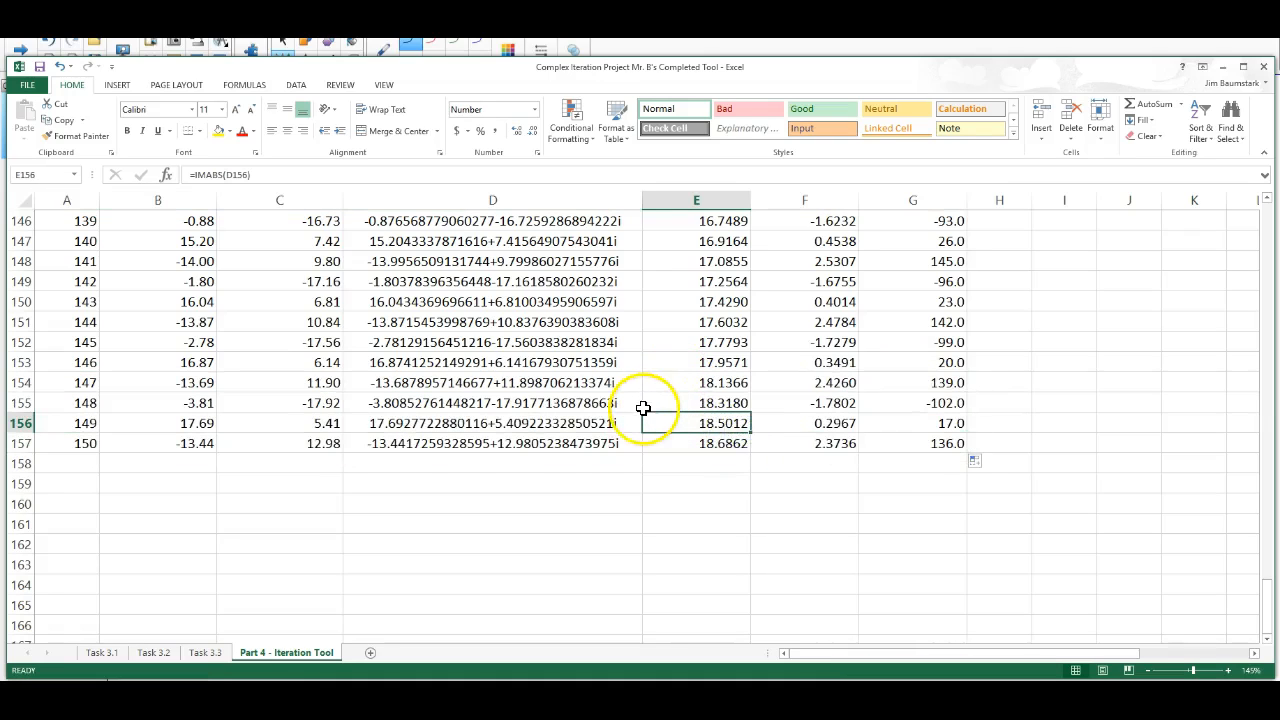
Review the top of the iteration table and compare the orbit graphs of the first 20 and first 50 points.
{"action": "scroll", "coordinate": [636, 421], "scroll_direction": "up", "scroll_amount": 20}
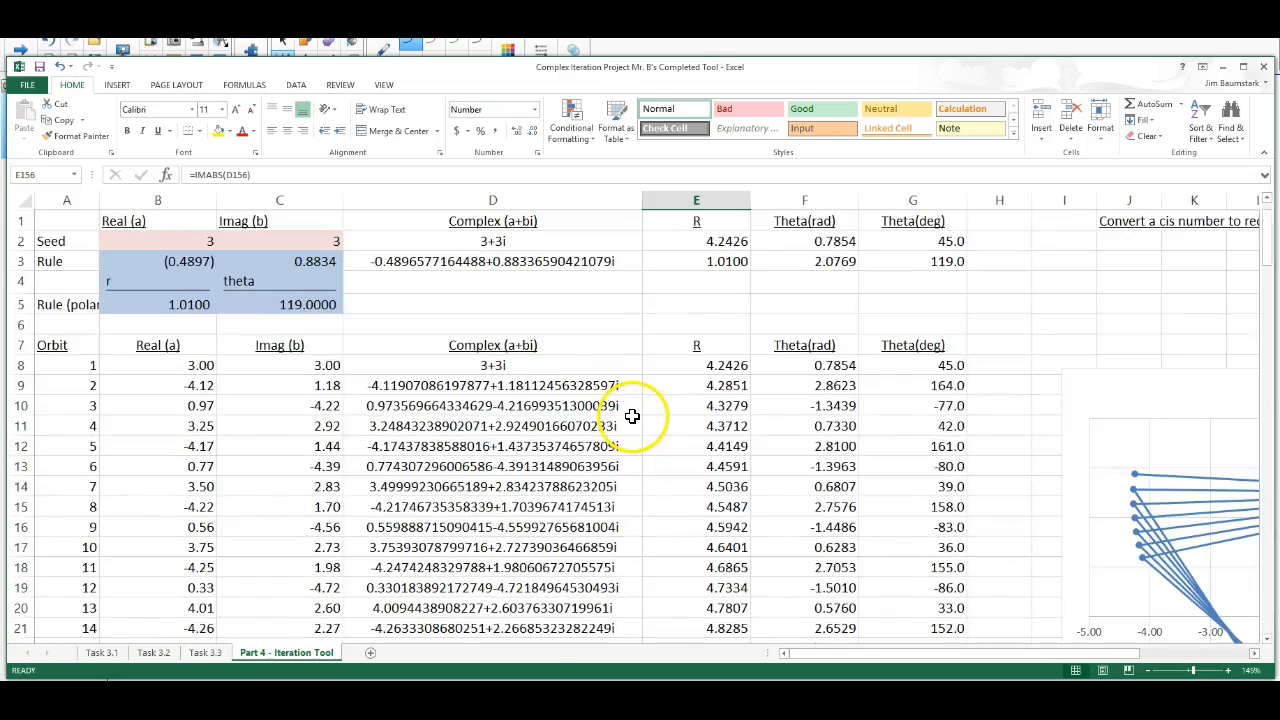
{"action": "scroll", "coordinate": [633, 420], "scroll_direction": "down", "scroll_amount": 11}
{"action": "scroll", "coordinate": [634, 423], "scroll_direction": "up", "scroll_amount": 11}
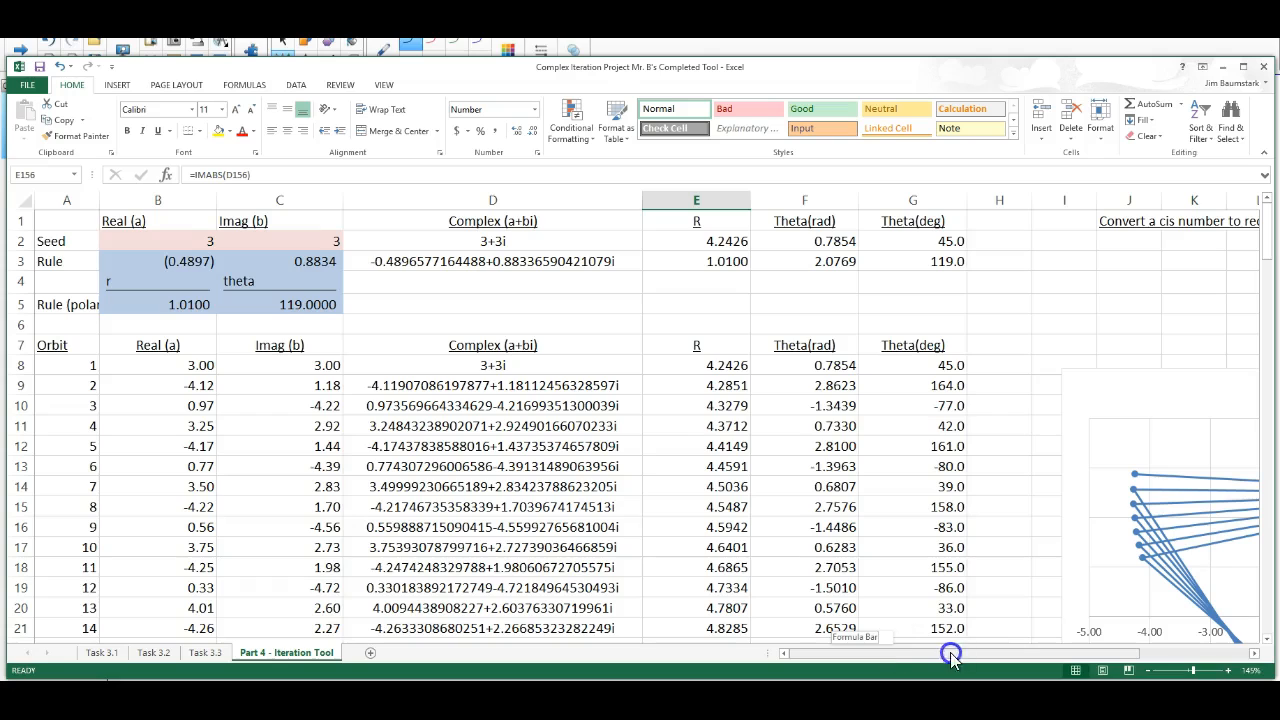
{"action": "left_click_drag", "start_coordinate": [1003, 657], "coordinate": [1240, 656]}
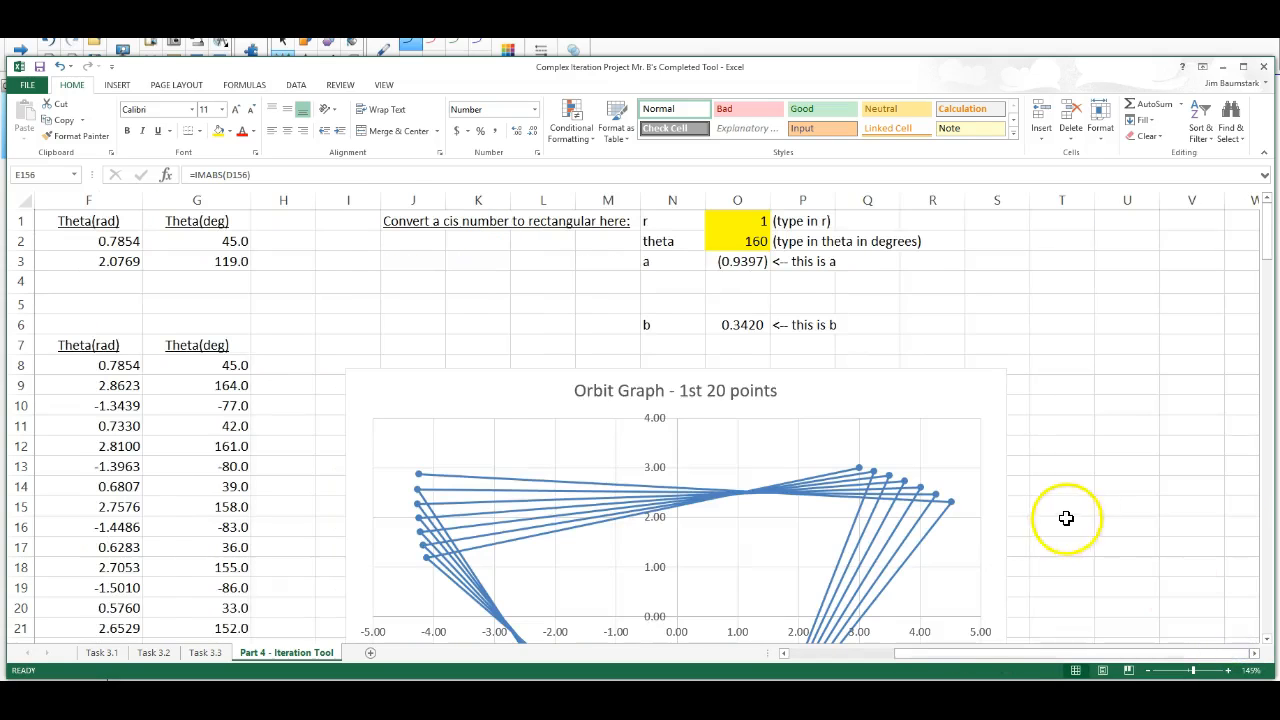
{"action": "scroll", "coordinate": [1060, 512], "scroll_direction": "down", "scroll_amount": 4}
{"action": "scroll", "coordinate": [1060, 512], "scroll_direction": "up", "scroll_amount": 2}
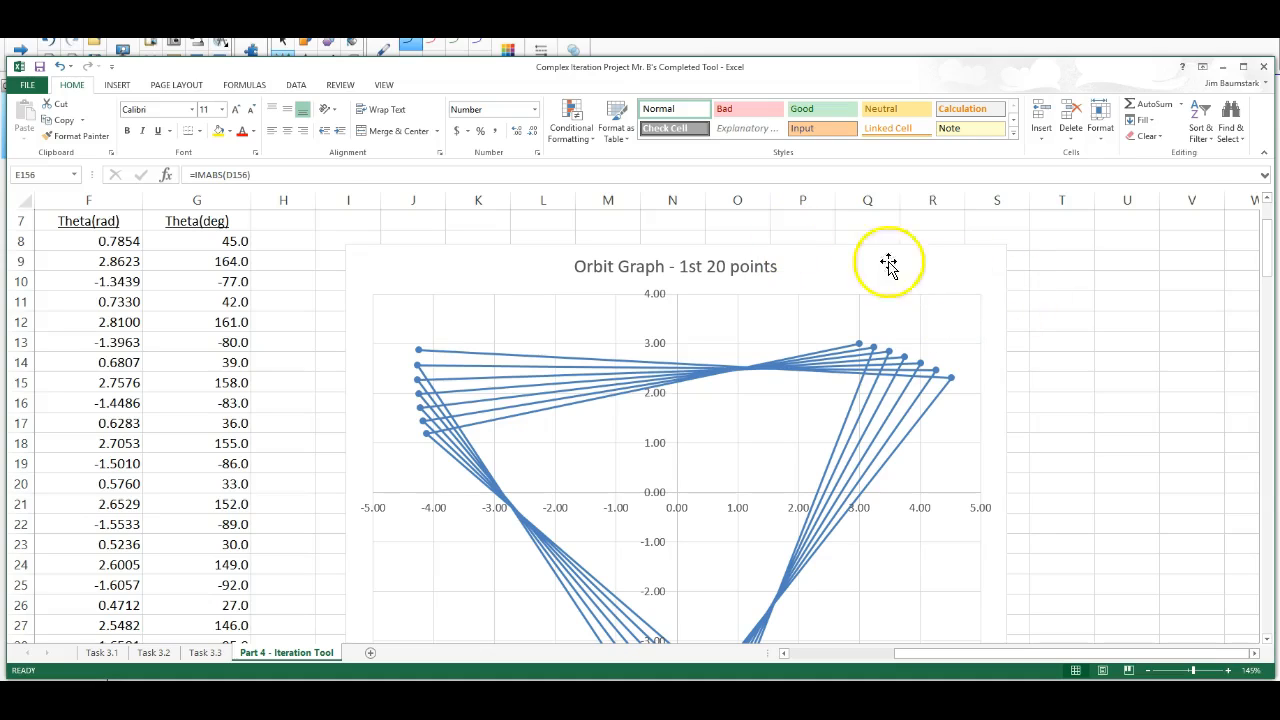
{"action": "left_click", "coordinate": [849, 270]}
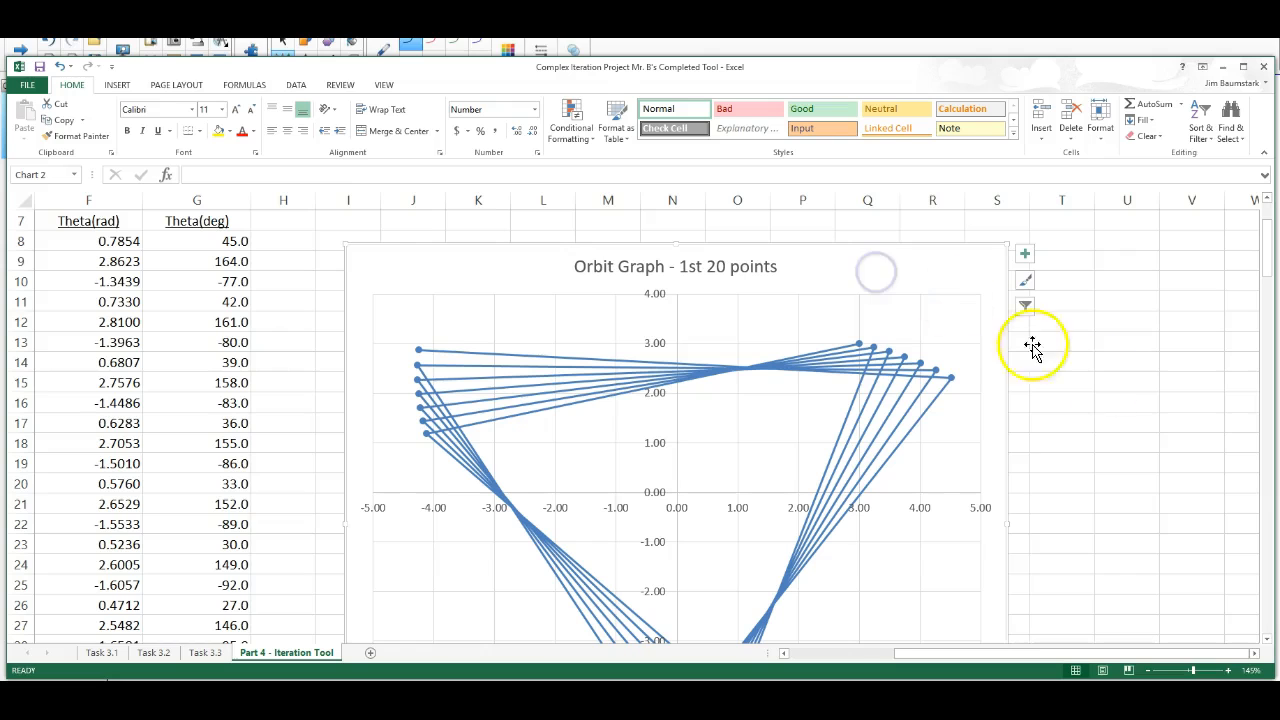
{"action": "left_click", "coordinate": [1091, 452]}
{"action": "scroll", "coordinate": [1091, 452], "scroll_direction": "down", "scroll_amount": 9}
{"action": "scroll", "coordinate": [1091, 452], "scroll_direction": "down", "scroll_amount": 5}
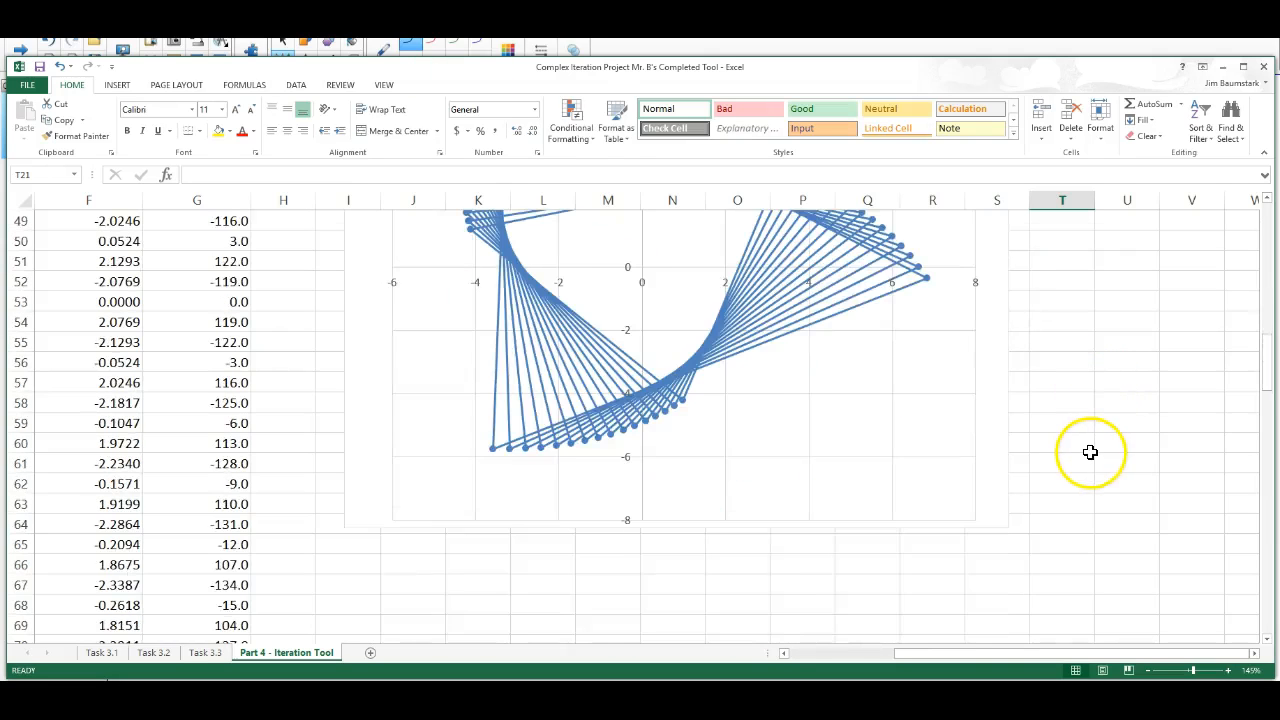
{"action": "scroll", "coordinate": [1084, 448], "scroll_direction": "up", "scroll_amount": 6}
{"action": "scroll", "coordinate": [1084, 448], "scroll_direction": "down", "scroll_amount": 2}
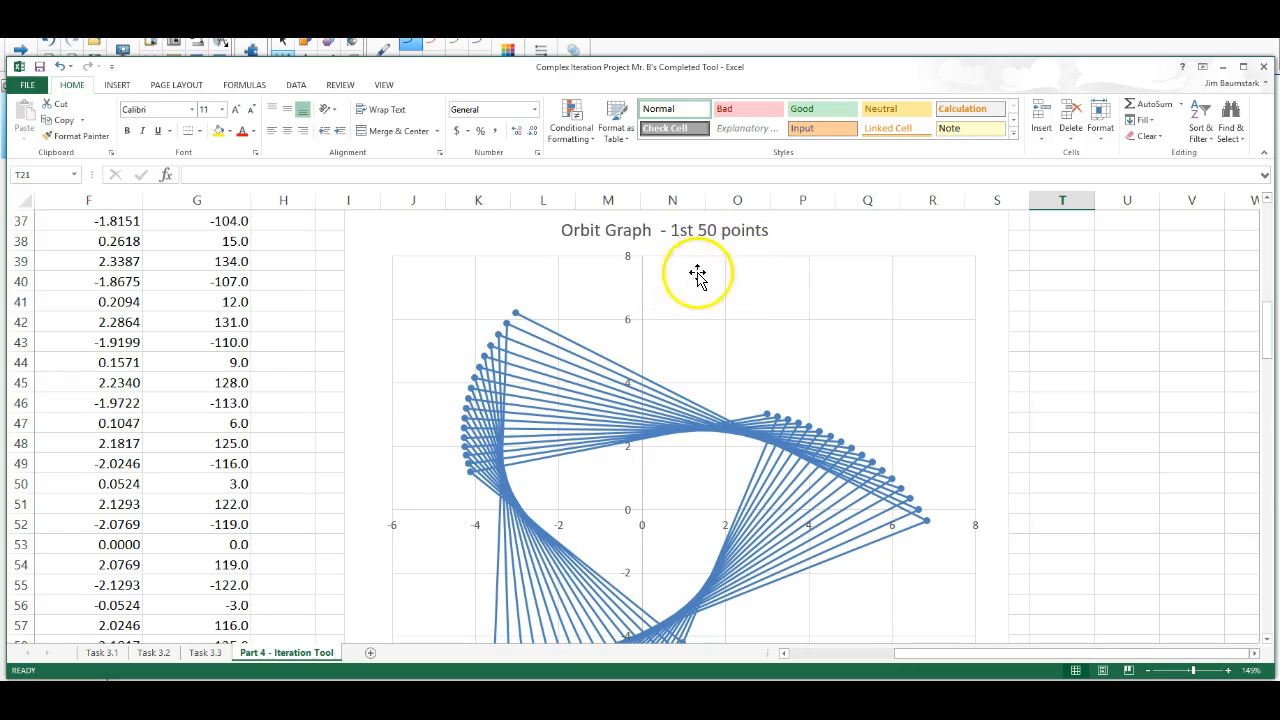
Open the data source of the "Orbit Graph - 1st 50 points" chart and open its series for editing.
{"action": "left_click", "coordinate": [689, 346]}
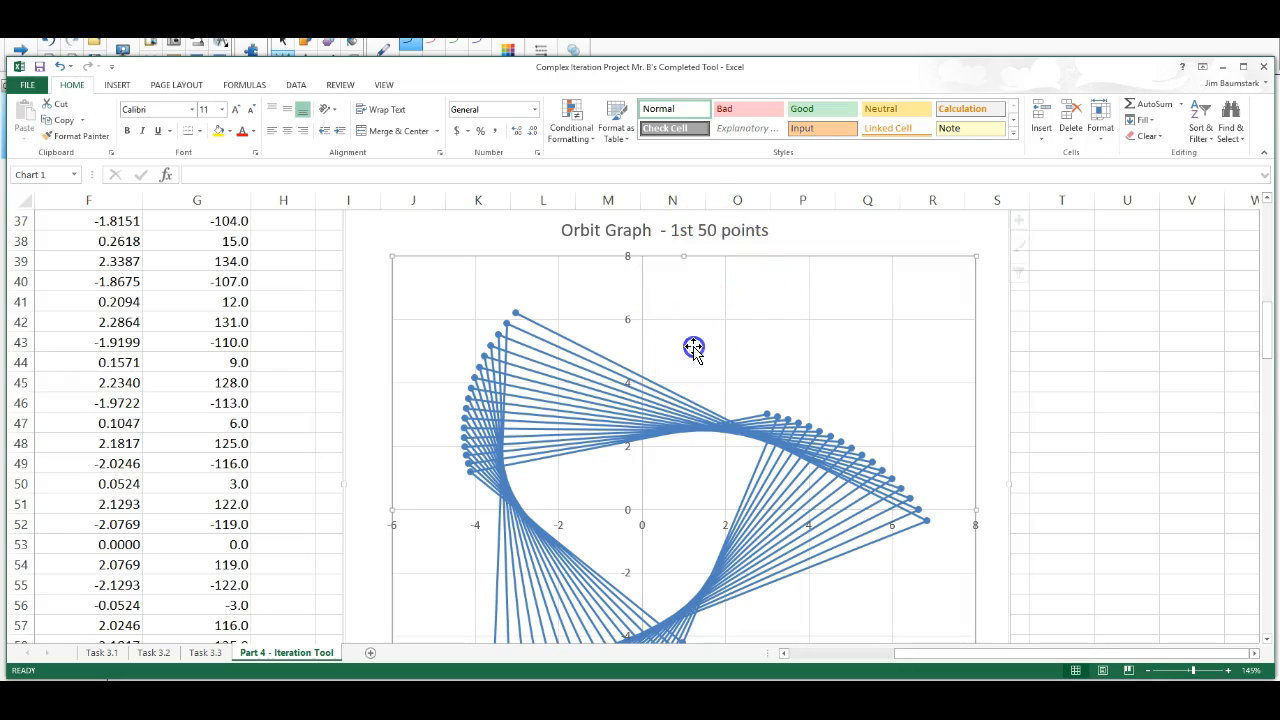
{"action": "left_click", "coordinate": [837, 240]}
{"action": "left_click", "coordinate": [946, 237]}
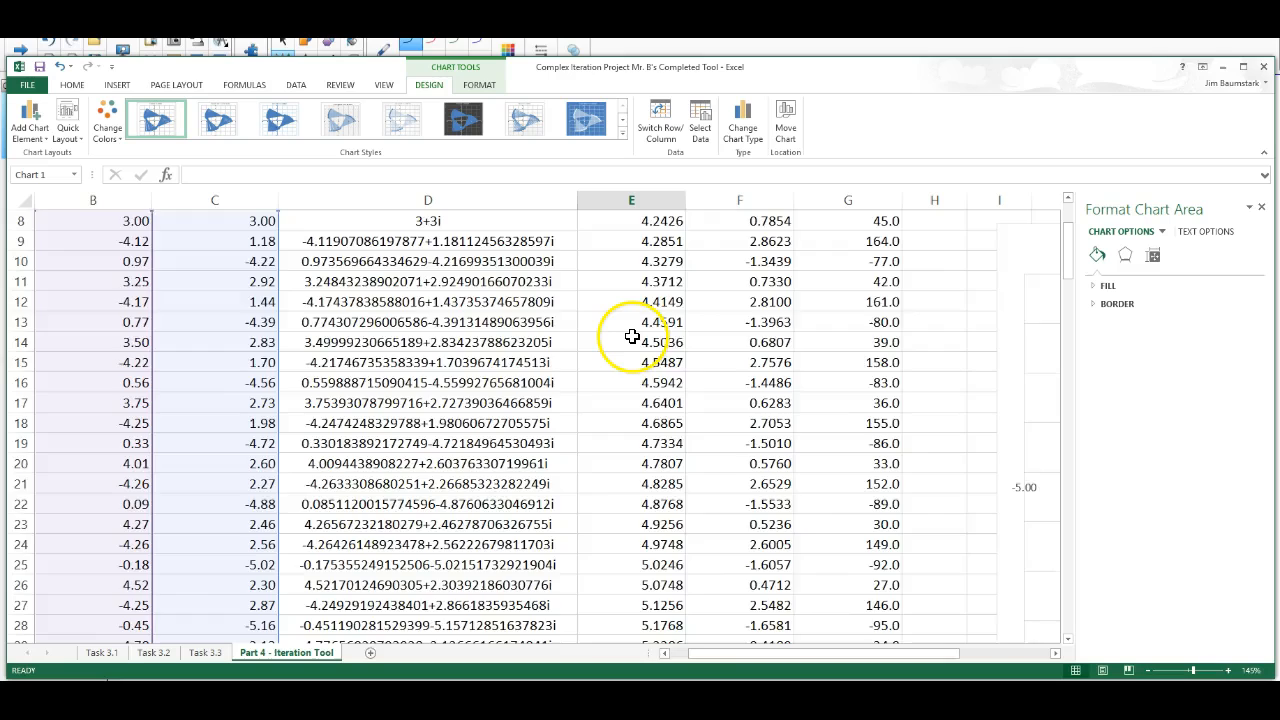
{"action": "scroll", "coordinate": [637, 335], "scroll_direction": "down", "scroll_amount": 3}
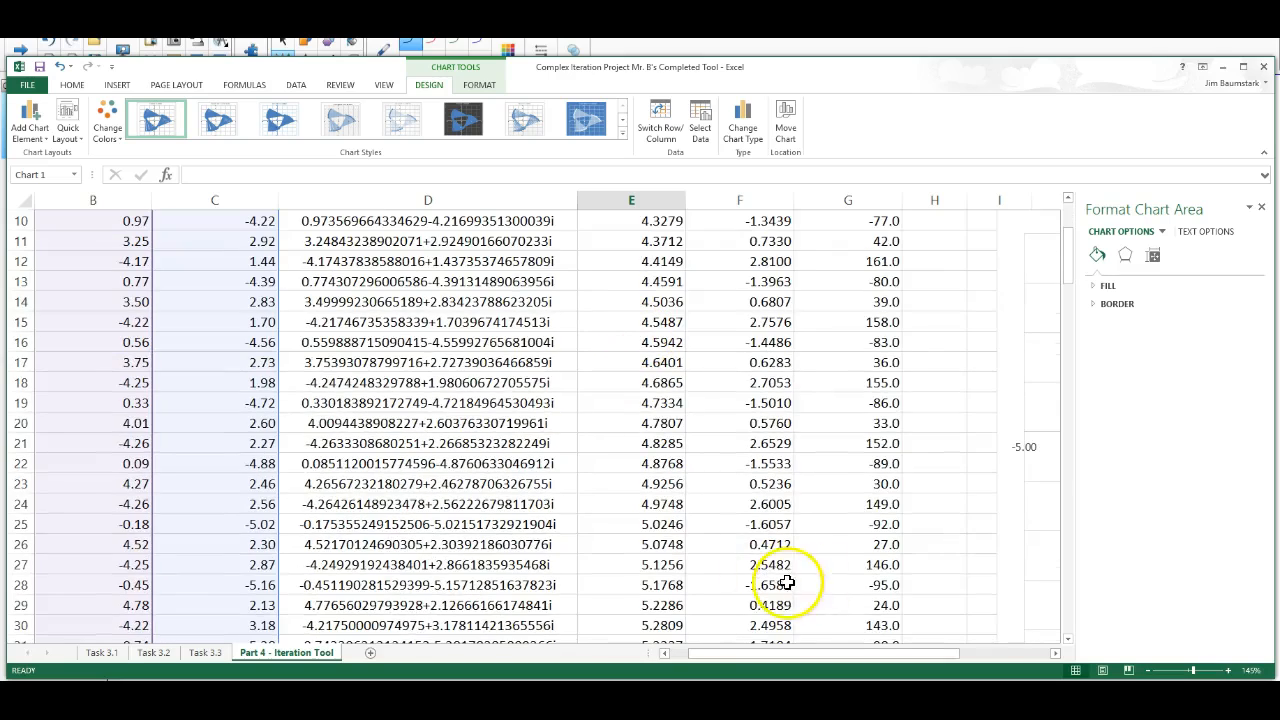
{"action": "left_click", "coordinate": [1055, 653]}
{"action": "left_click", "coordinate": [1055, 653]}
{"action": "left_click", "coordinate": [1055, 653]}
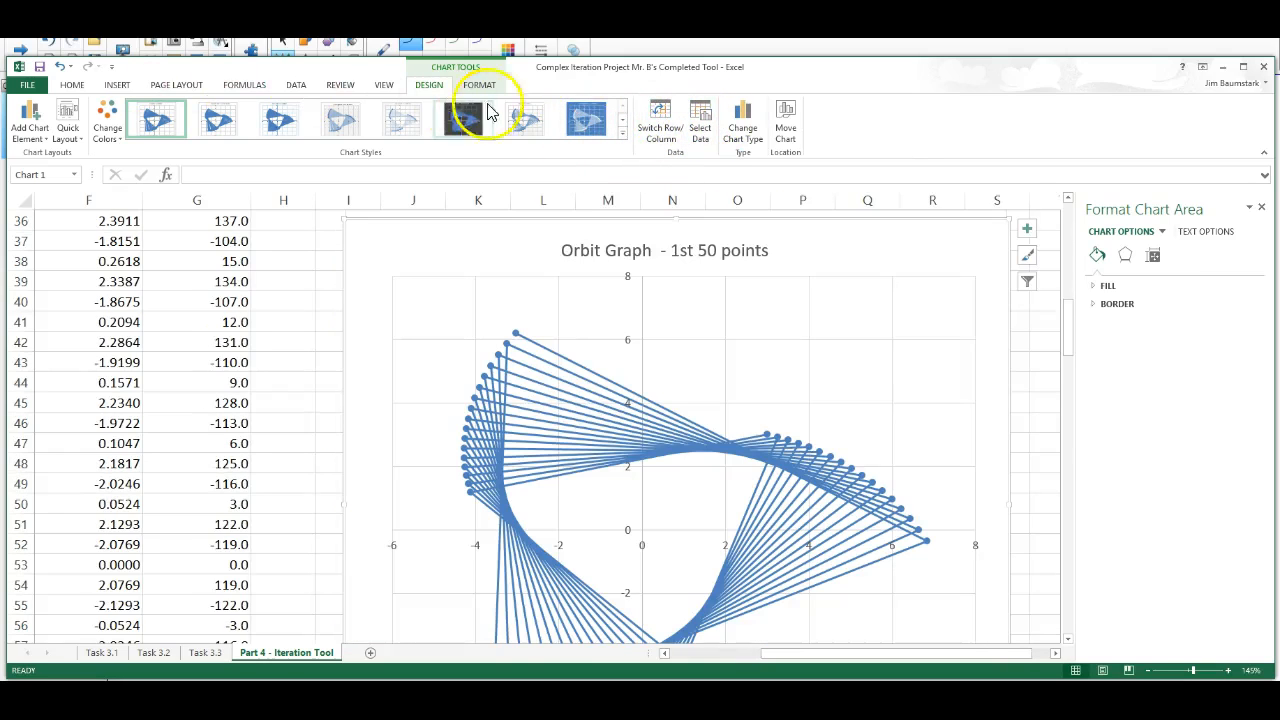
{"action": "left_click", "coordinate": [700, 133]}
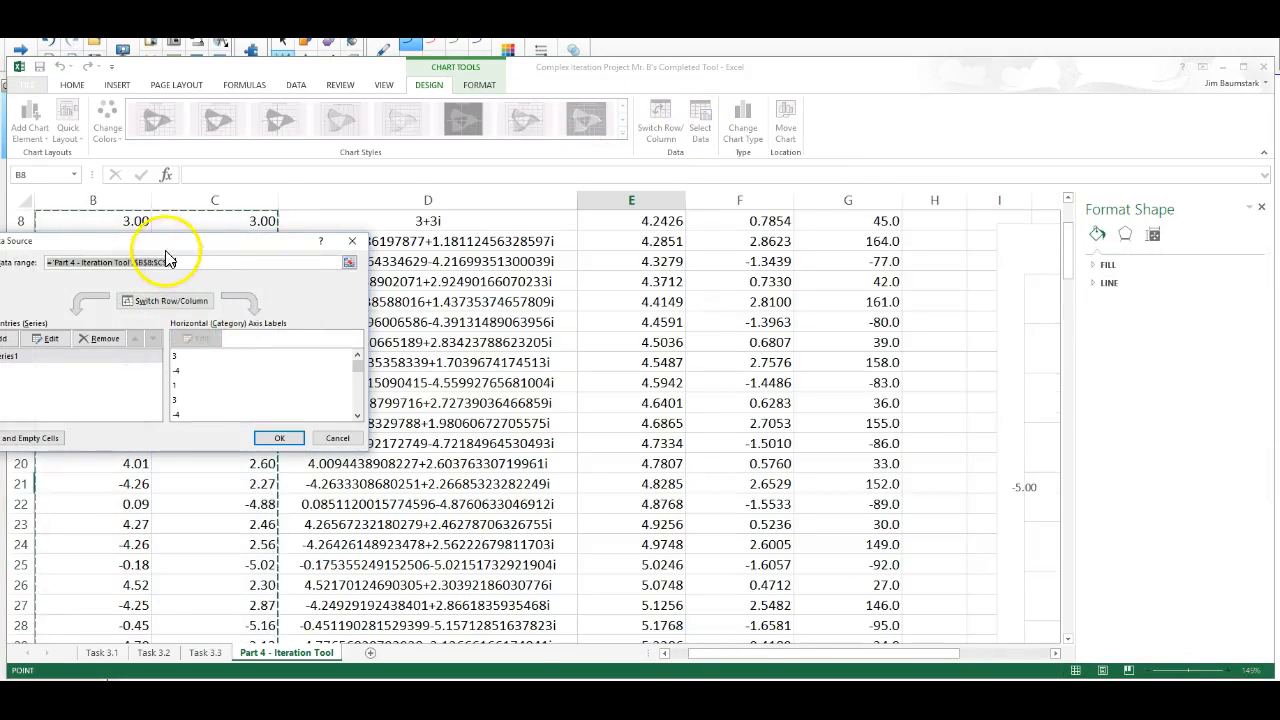
{"action": "left_click_drag", "start_coordinate": [166, 250], "coordinate": [297, 245]}
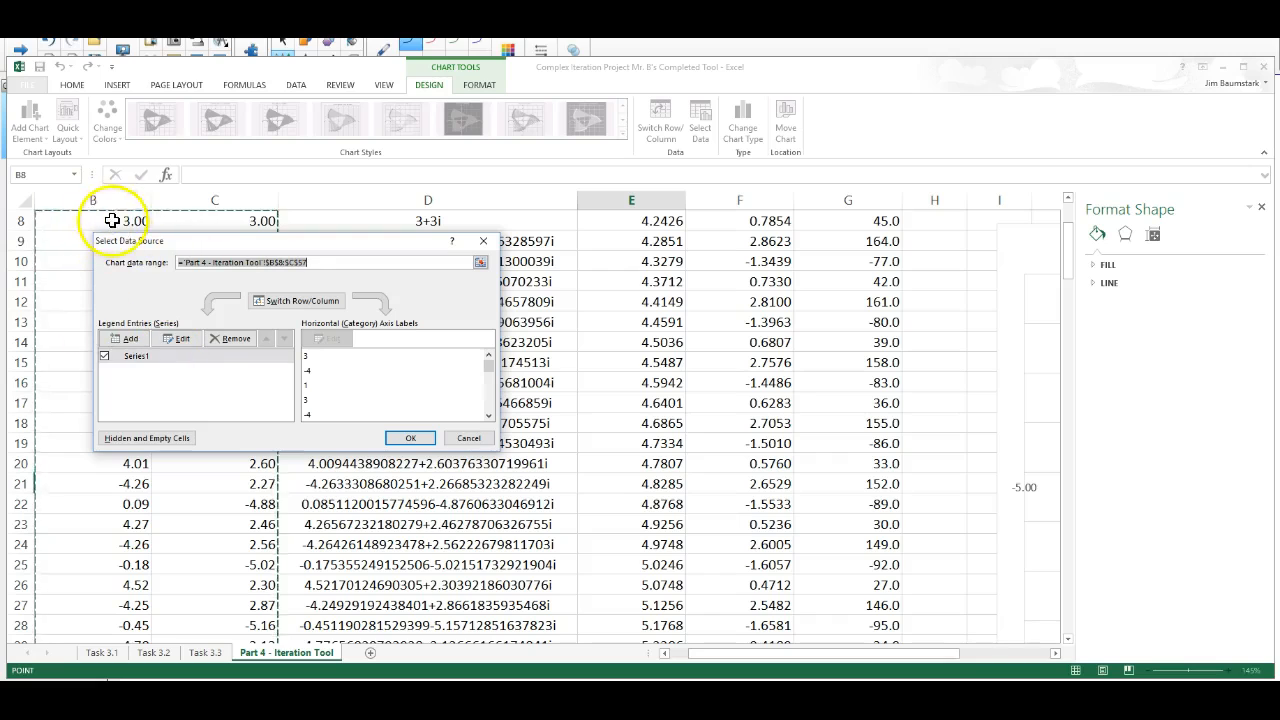
{"action": "left_click", "coordinate": [179, 339]}
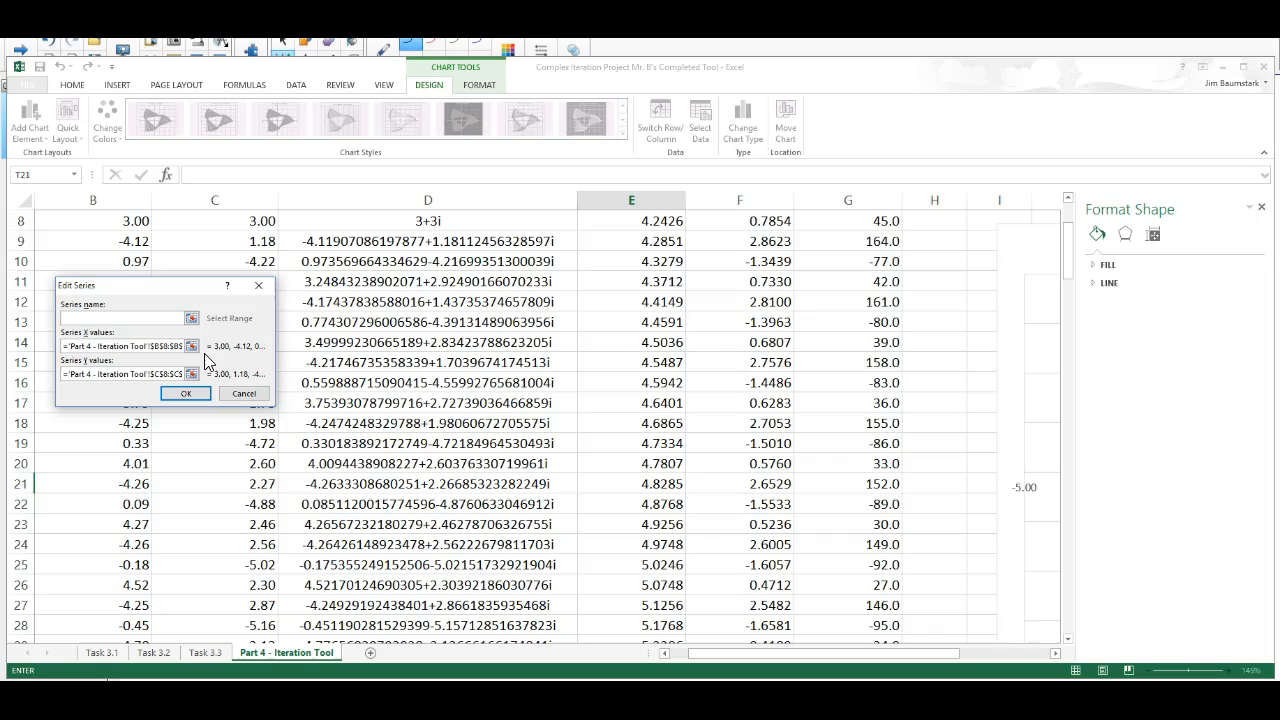
{"action": "left_click", "coordinate": [181, 346]}
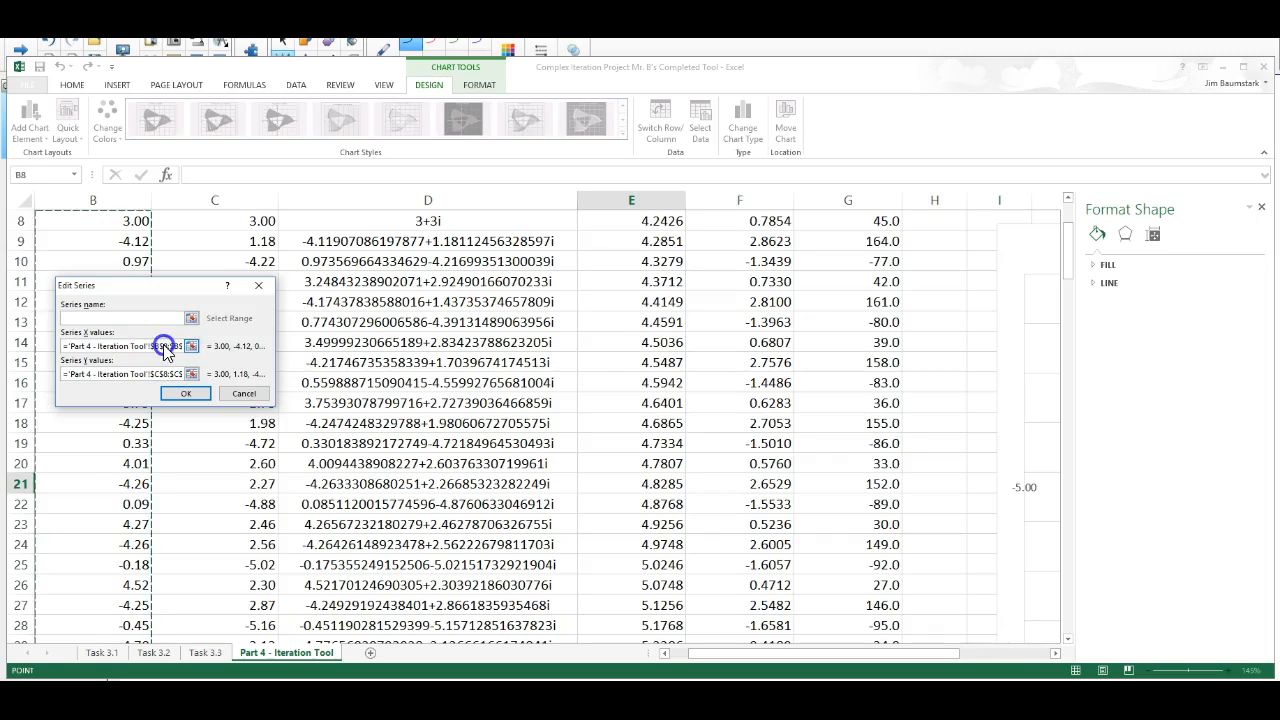
{"action": "key", "text": "Right"}
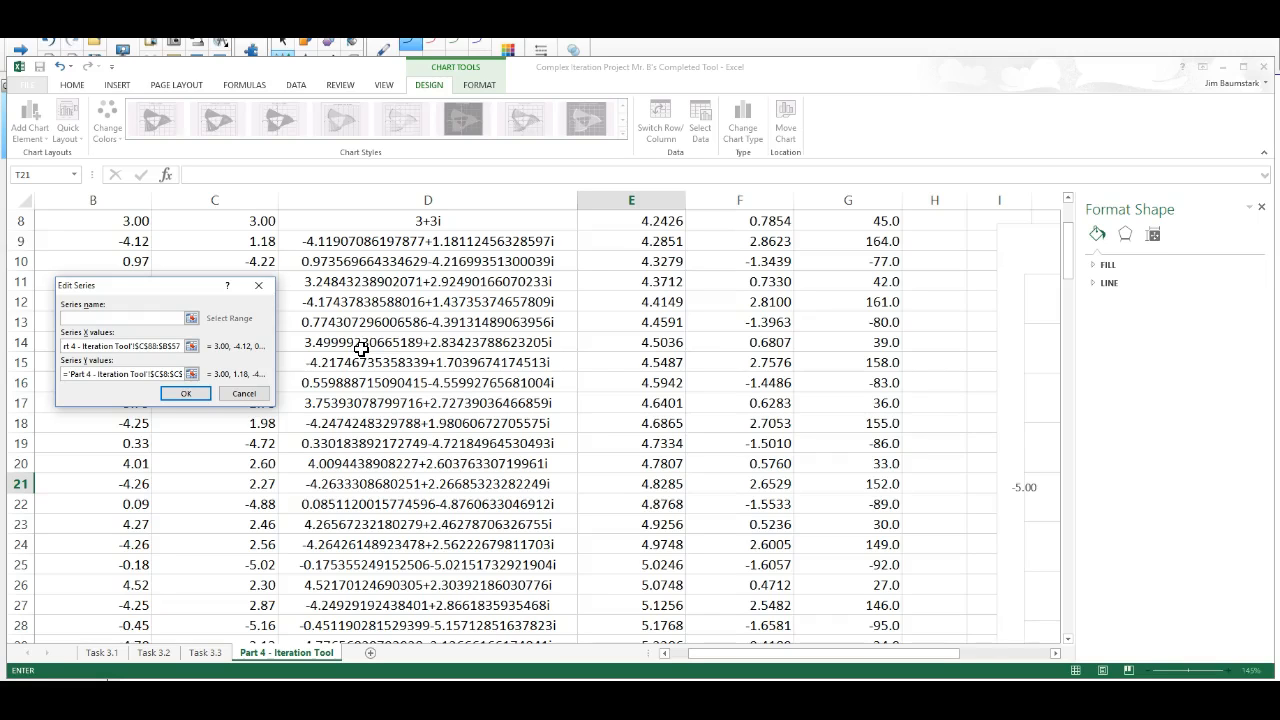
{"action": "key", "text": "Right"}
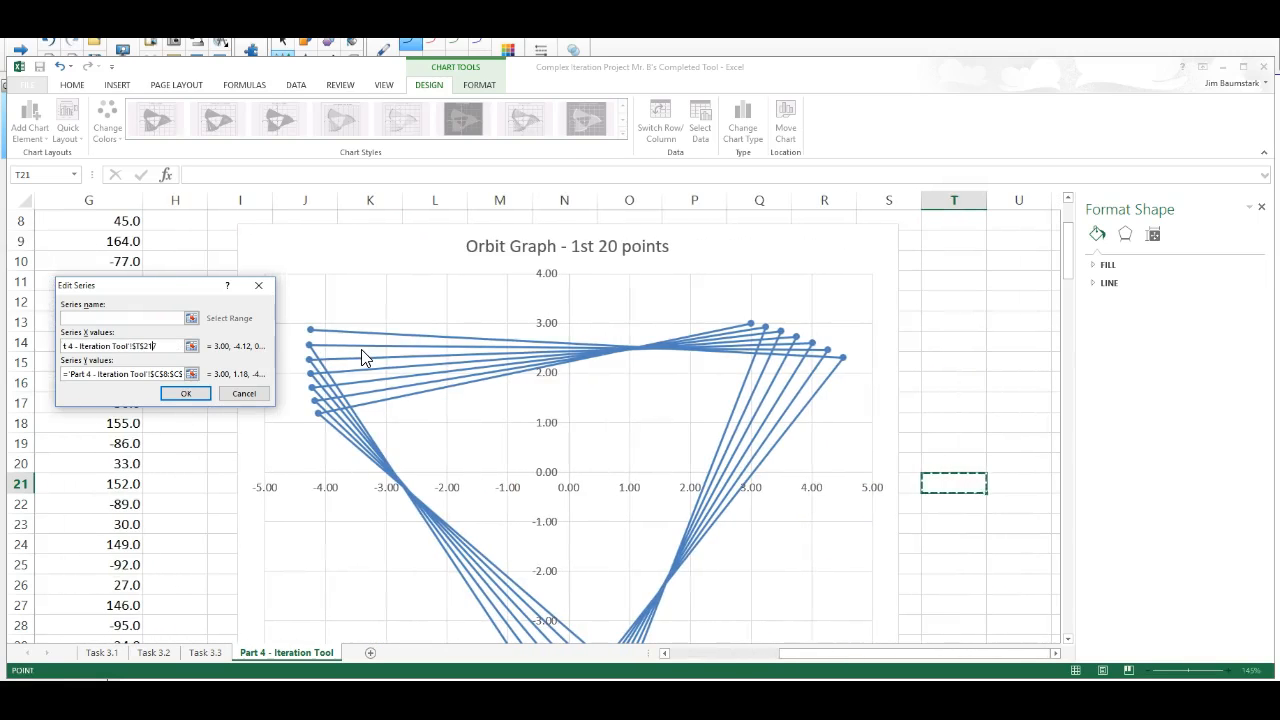
{"action": "key", "text": "Return"}
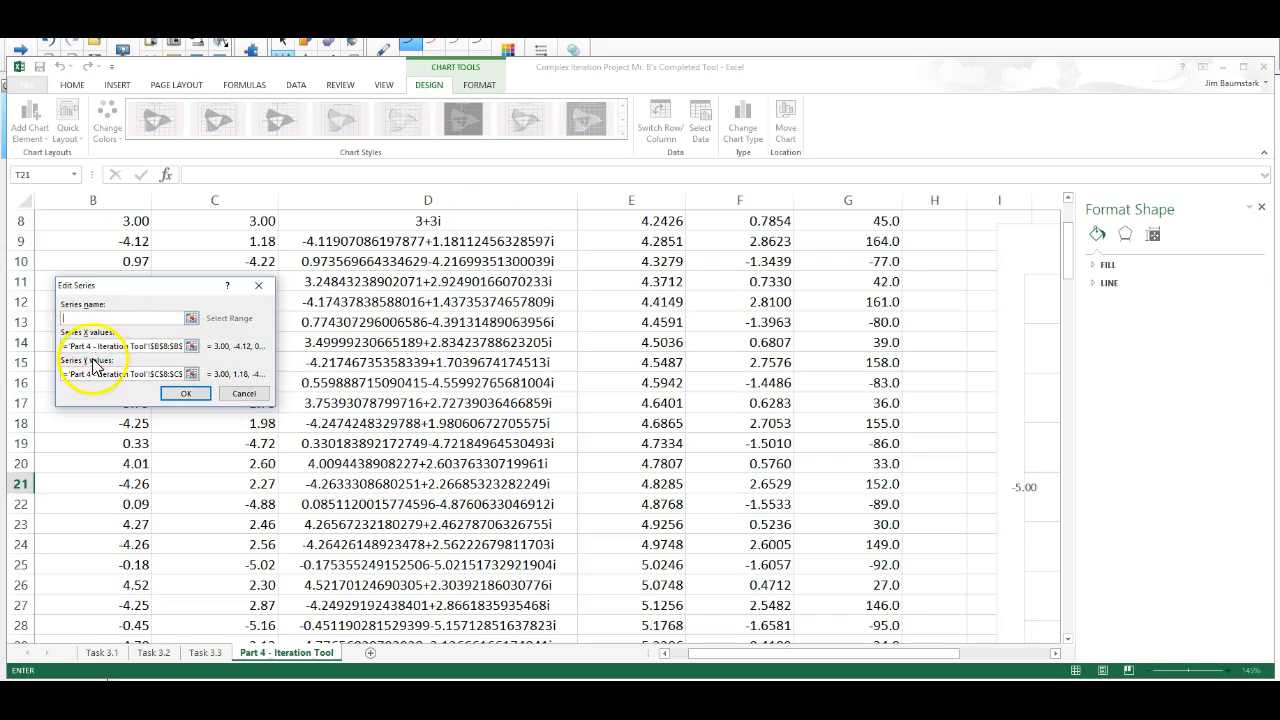
Try to extend the series' X values to B8:B107 on the Part 4 - Iteration Tool sheet.
{"action": "left_click", "coordinate": [192, 346]}
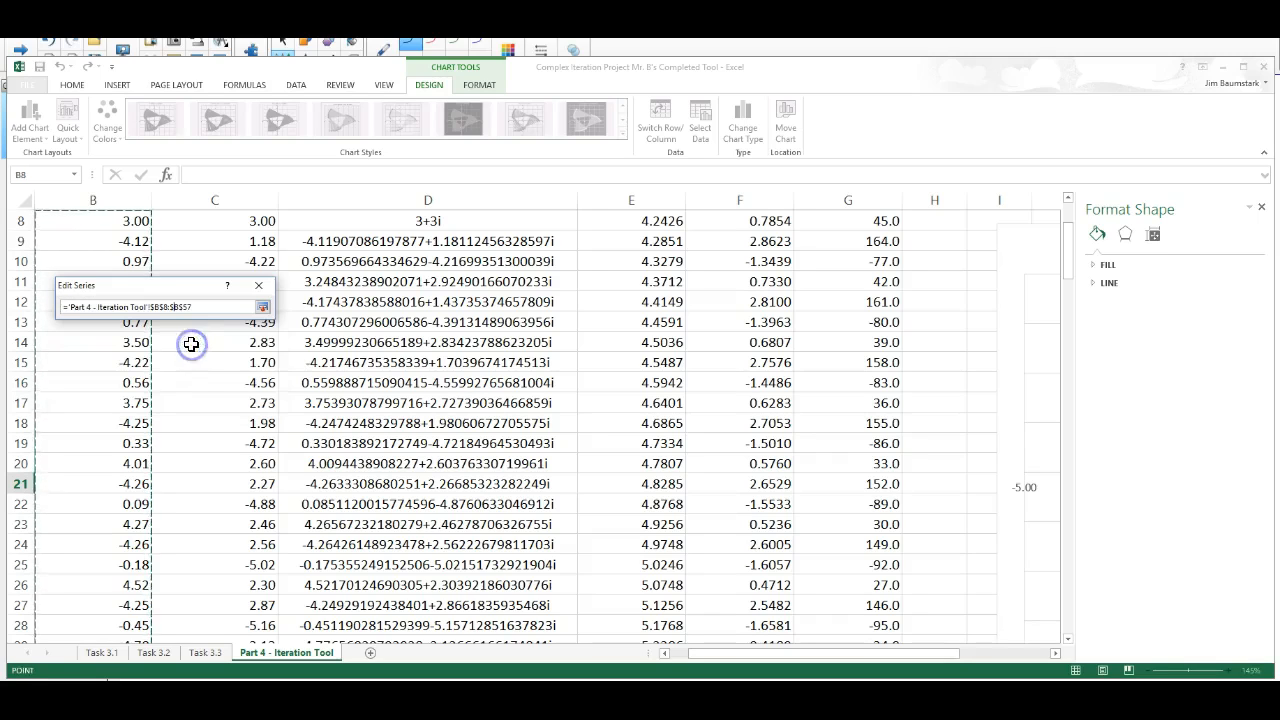
{"action": "scroll", "coordinate": [206, 430], "scroll_direction": "up", "scroll_amount": 3}
{"action": "scroll", "coordinate": [208, 450], "scroll_direction": "down", "scroll_amount": 1}
{"action": "scroll", "coordinate": [204, 439], "scroll_direction": "up", "scroll_amount": 1}
{"action": "left_click_drag", "start_coordinate": [77, 603], "coordinate": [105, 559]}
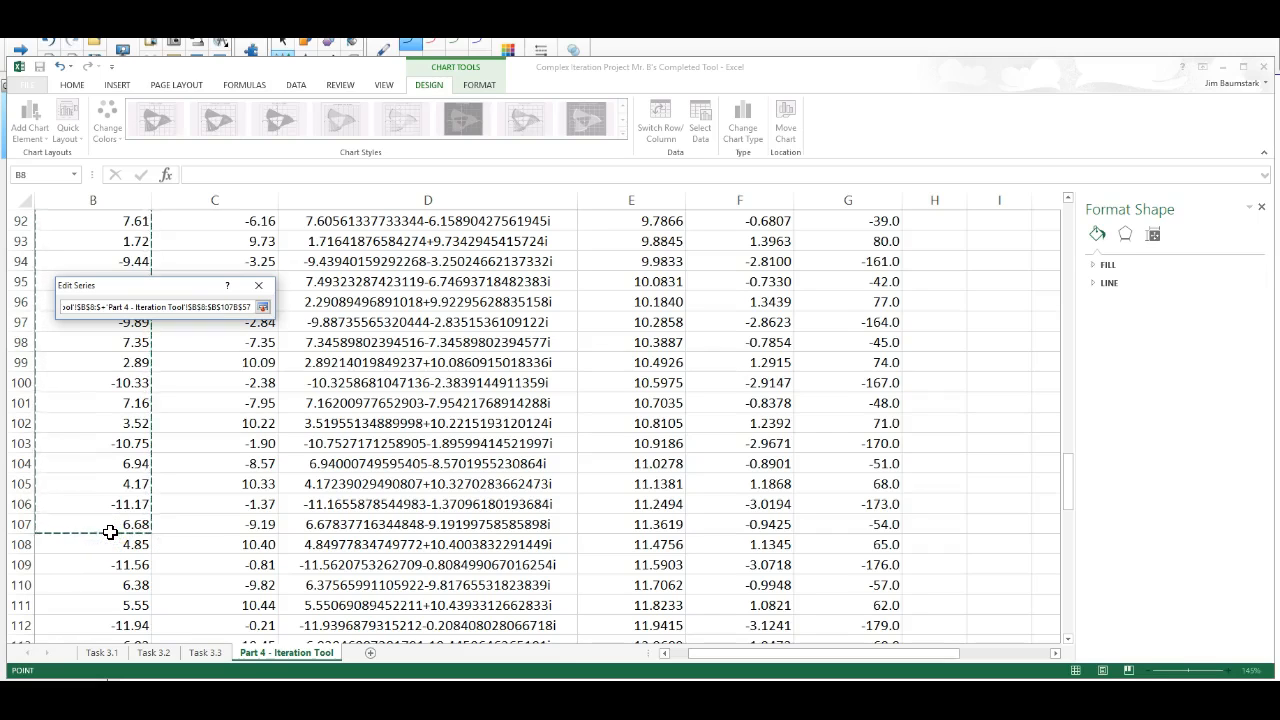
{"action": "left_click_drag", "start_coordinate": [110, 532], "coordinate": [112, 540]}
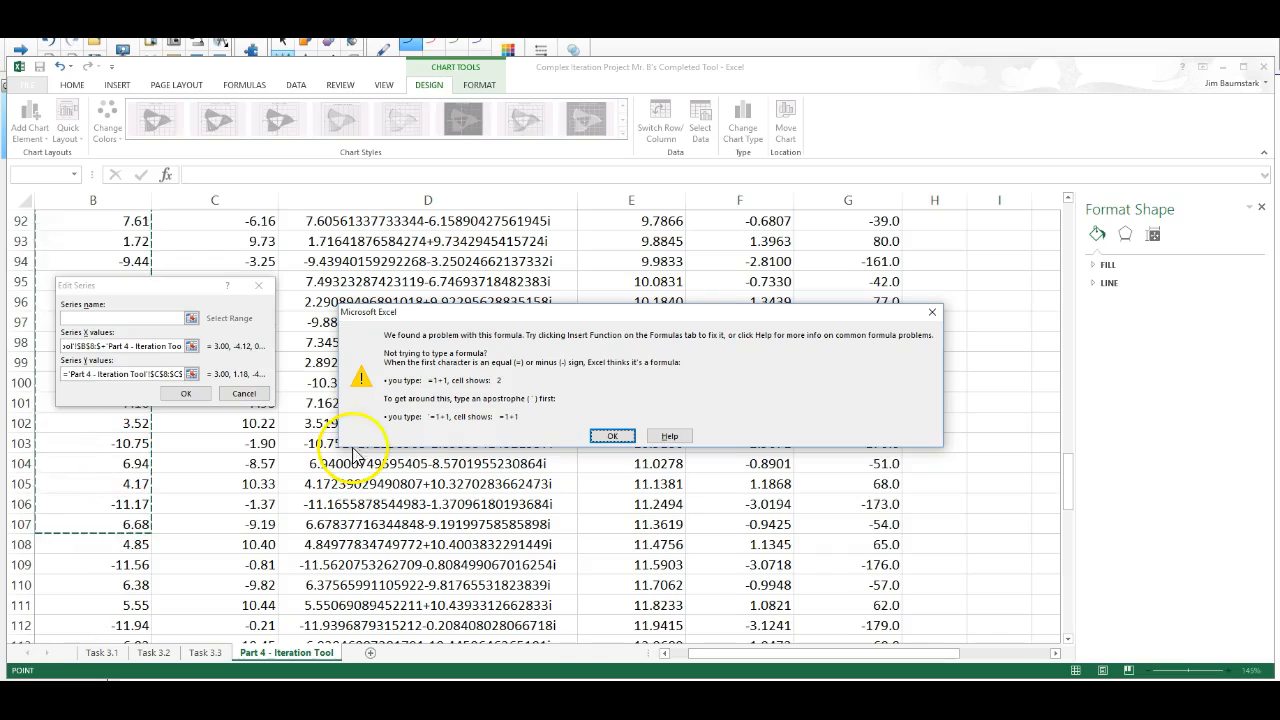
{"action": "left_click", "coordinate": [621, 436]}
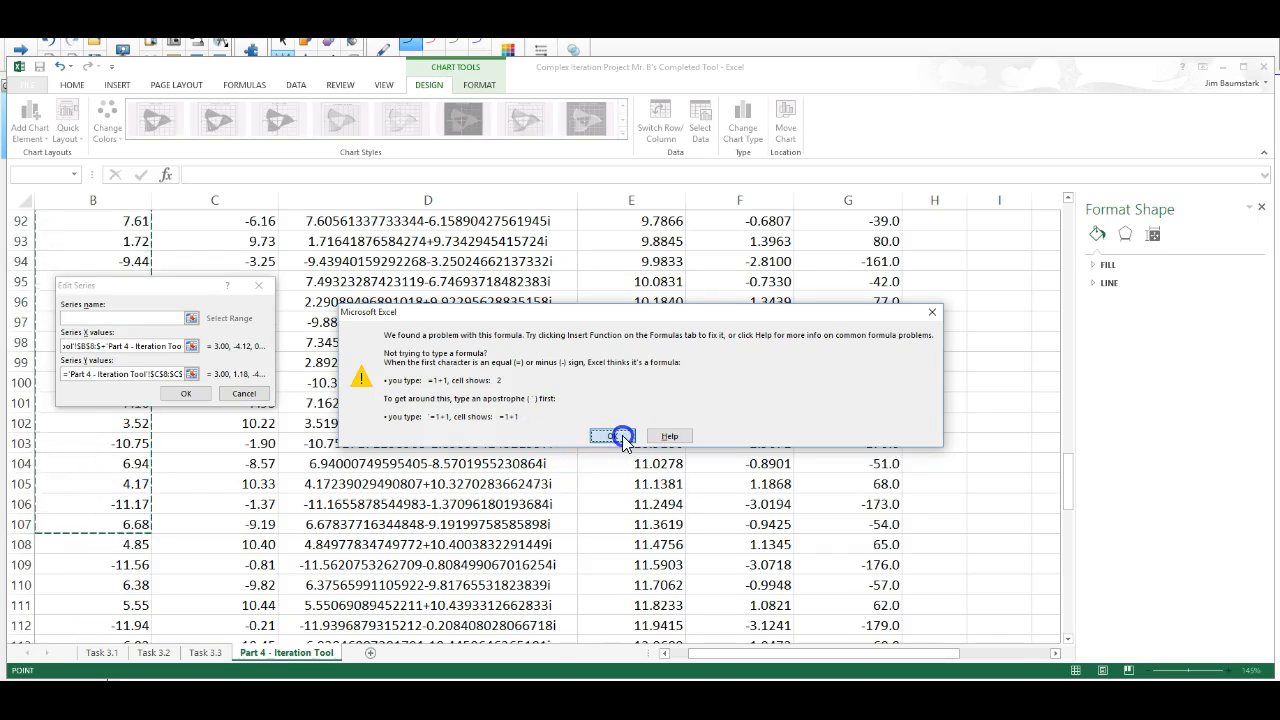
{"action": "left_click", "coordinate": [191, 375]}
{"action": "left_click", "coordinate": [238, 376]}
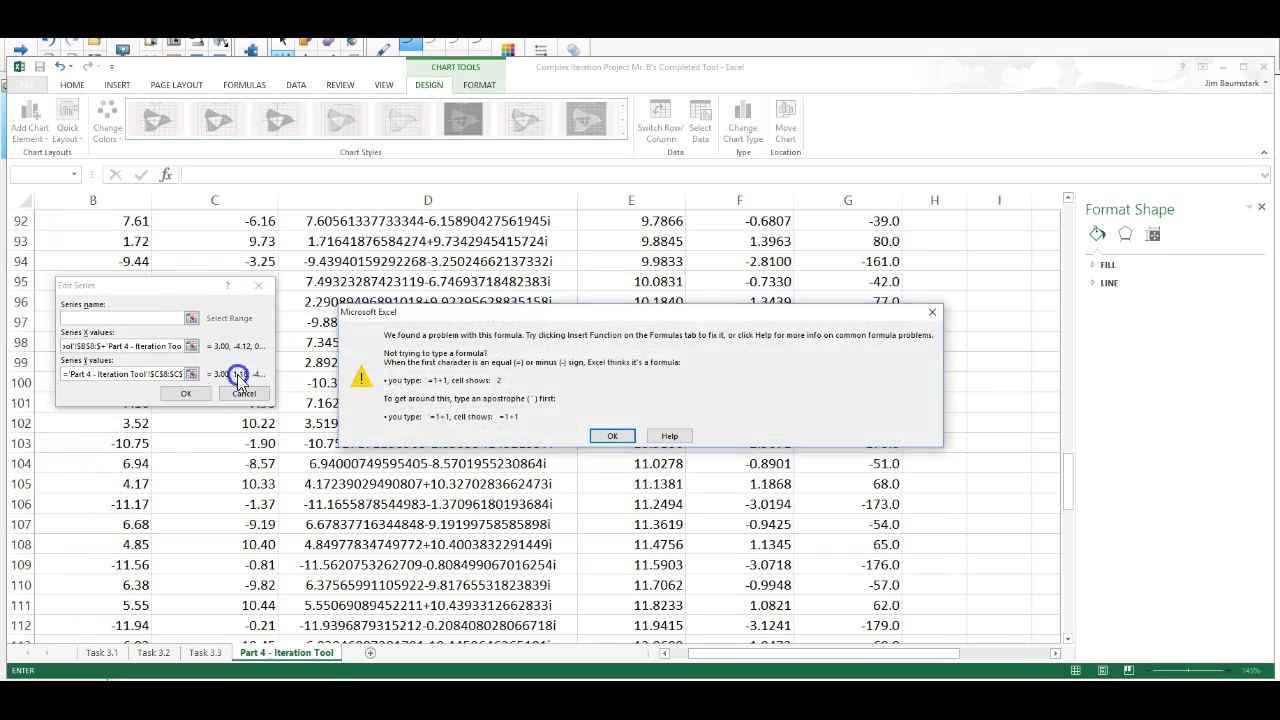
{"action": "left_click", "coordinate": [682, 440]}
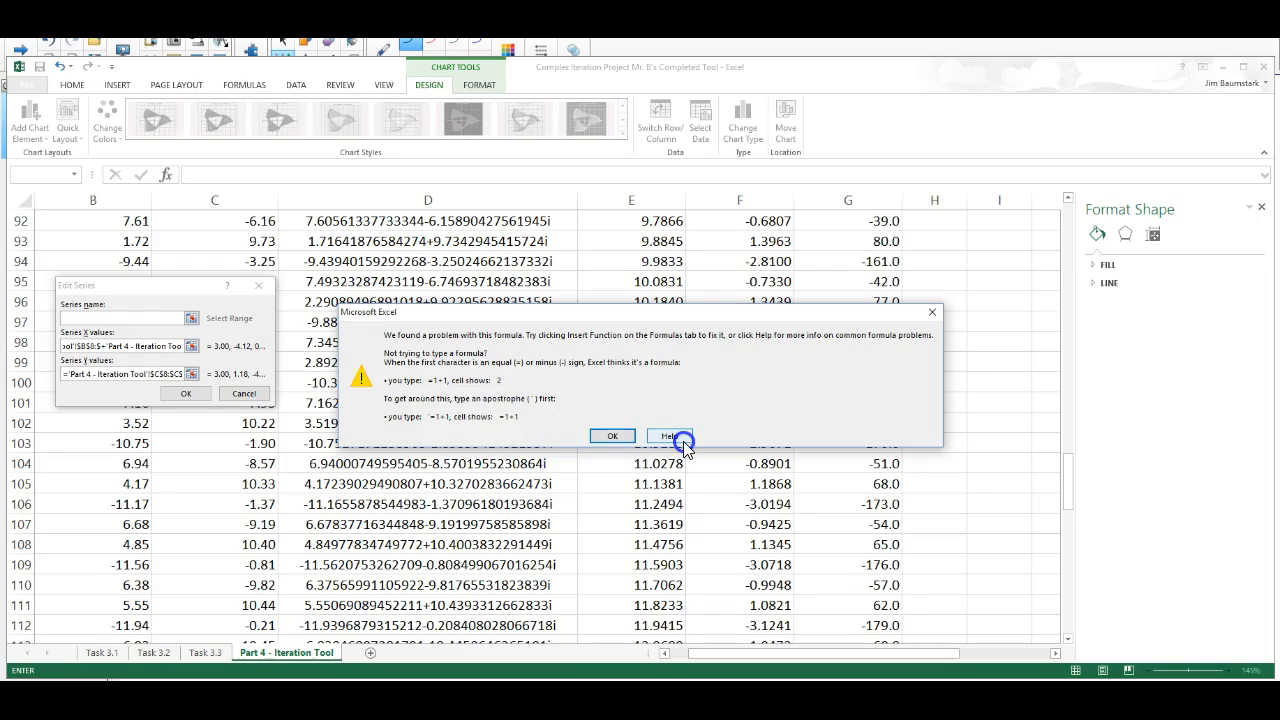
{"action": "left_click", "coordinate": [256, 370]}
{"action": "left_click", "coordinate": [207, 348]}
{"action": "left_click", "coordinate": [609, 431]}
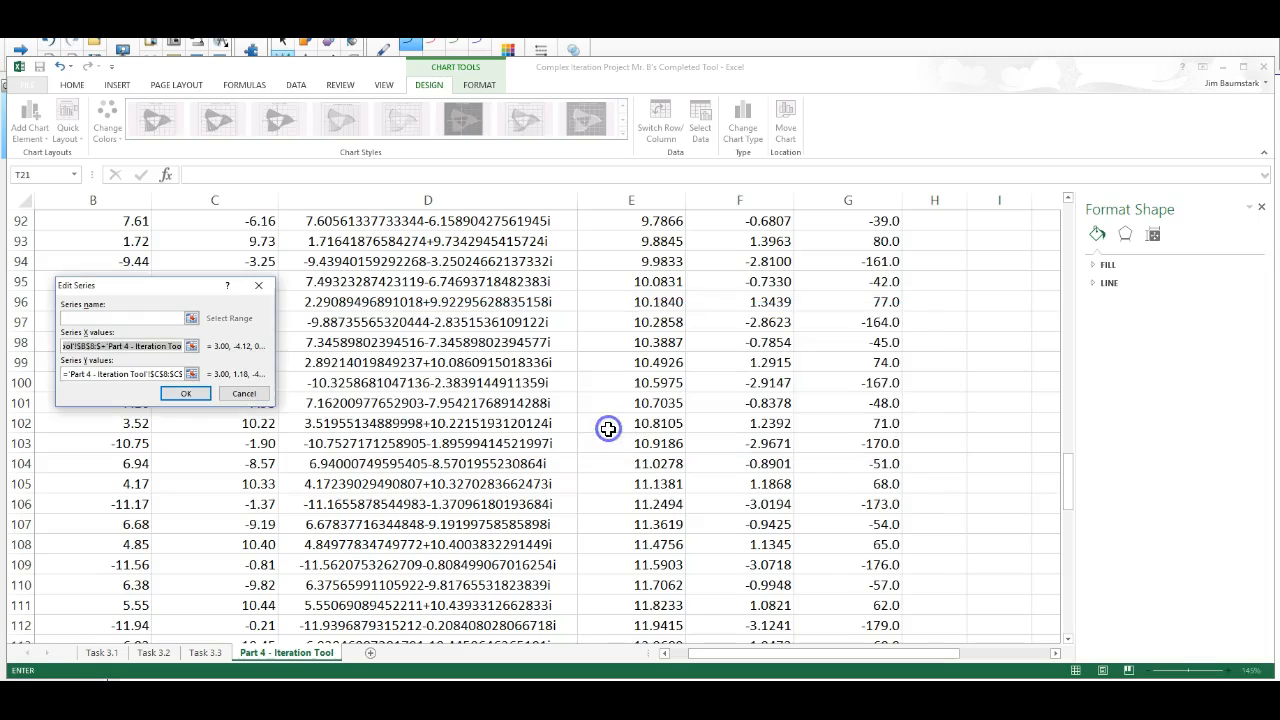
Clear the faulty X values reference and set the series' X values to B8:B157.
{"action": "left_click_drag", "start_coordinate": [170, 345], "coordinate": [20, 345]}
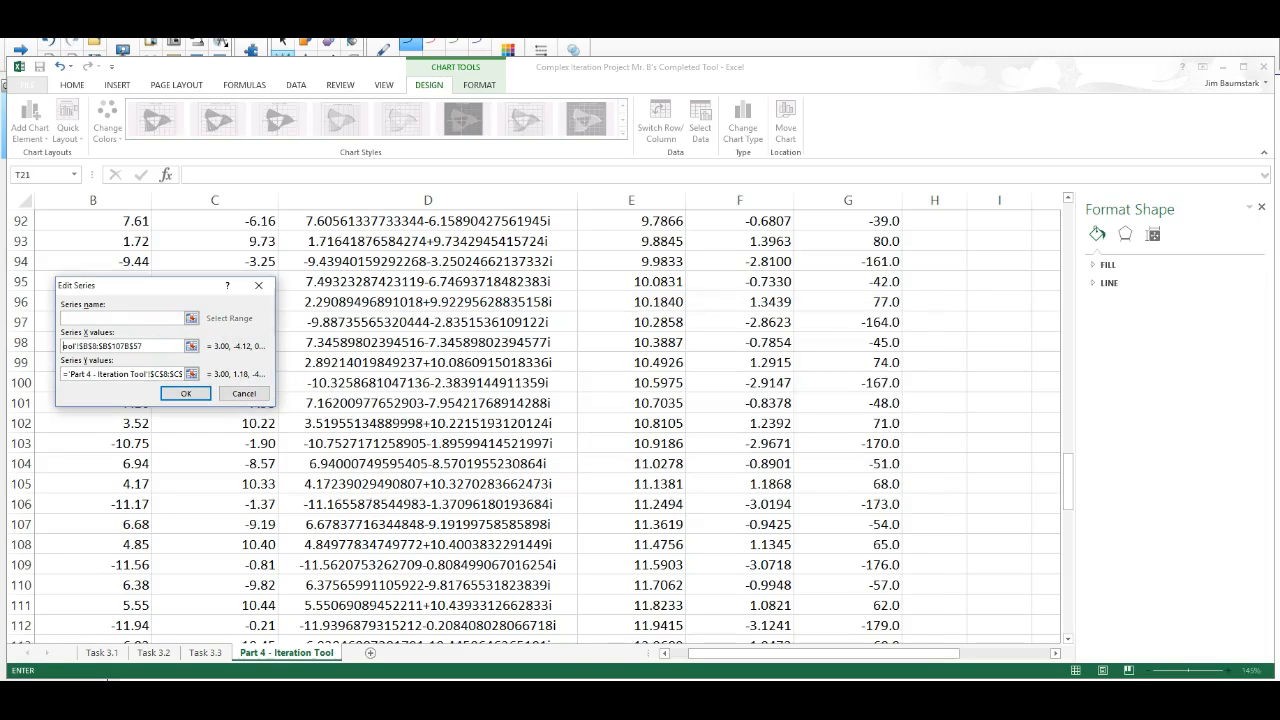
{"action": "left_click", "coordinate": [166, 344]}
{"action": "left_click", "coordinate": [143, 345]}
{"action": "left_click_drag", "start_coordinate": [150, 343], "coordinate": [24, 349]}
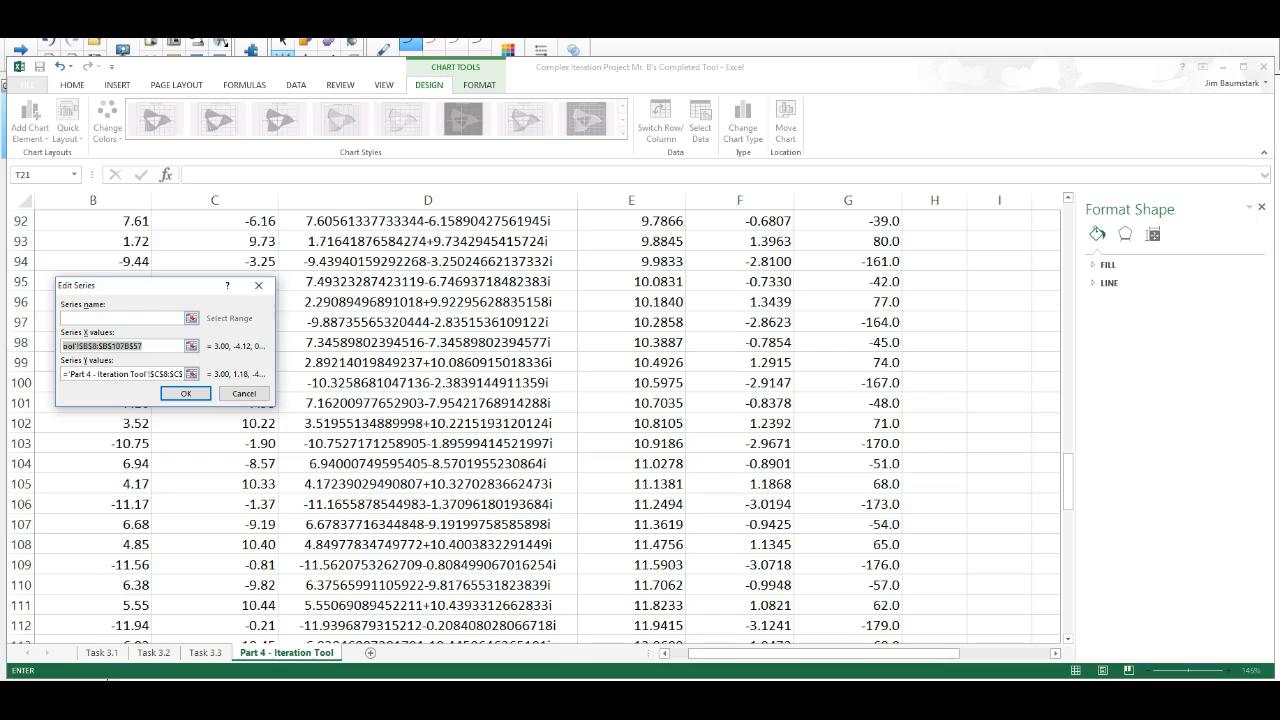
{"action": "left_click", "coordinate": [191, 345]}
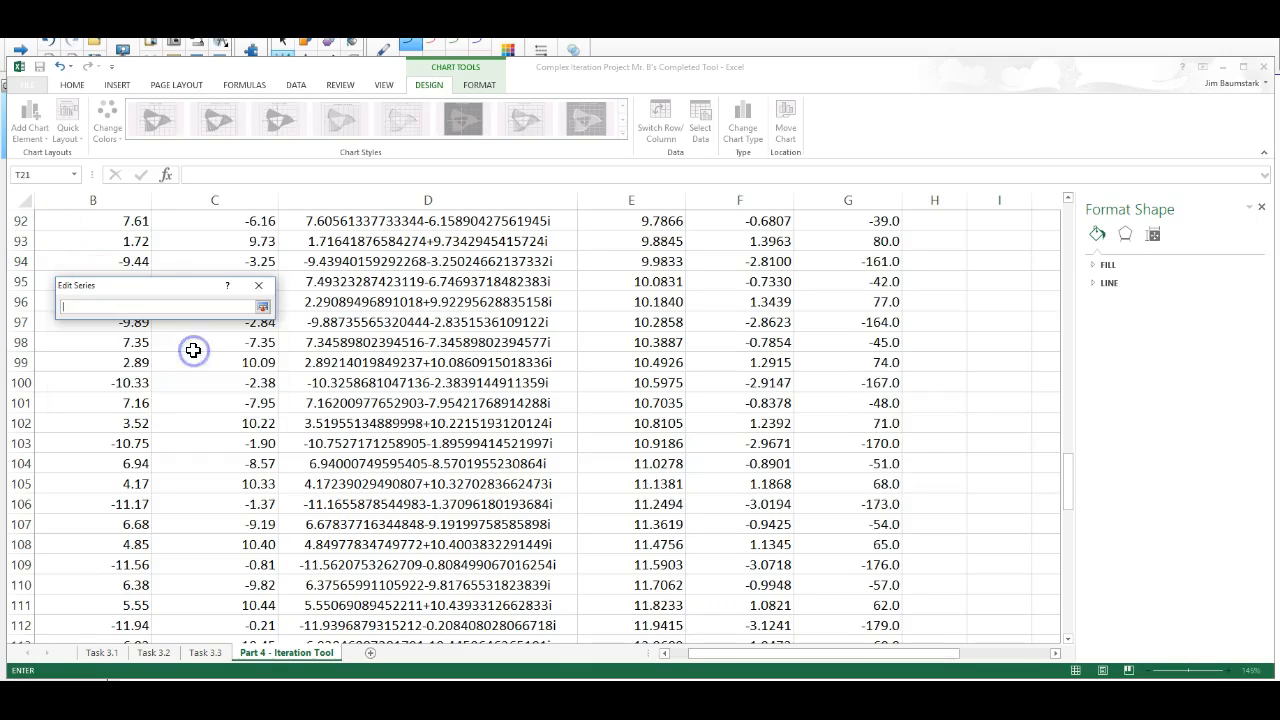
{"action": "left_click", "coordinate": [262, 306]}
{"action": "left_click", "coordinate": [189, 346]}
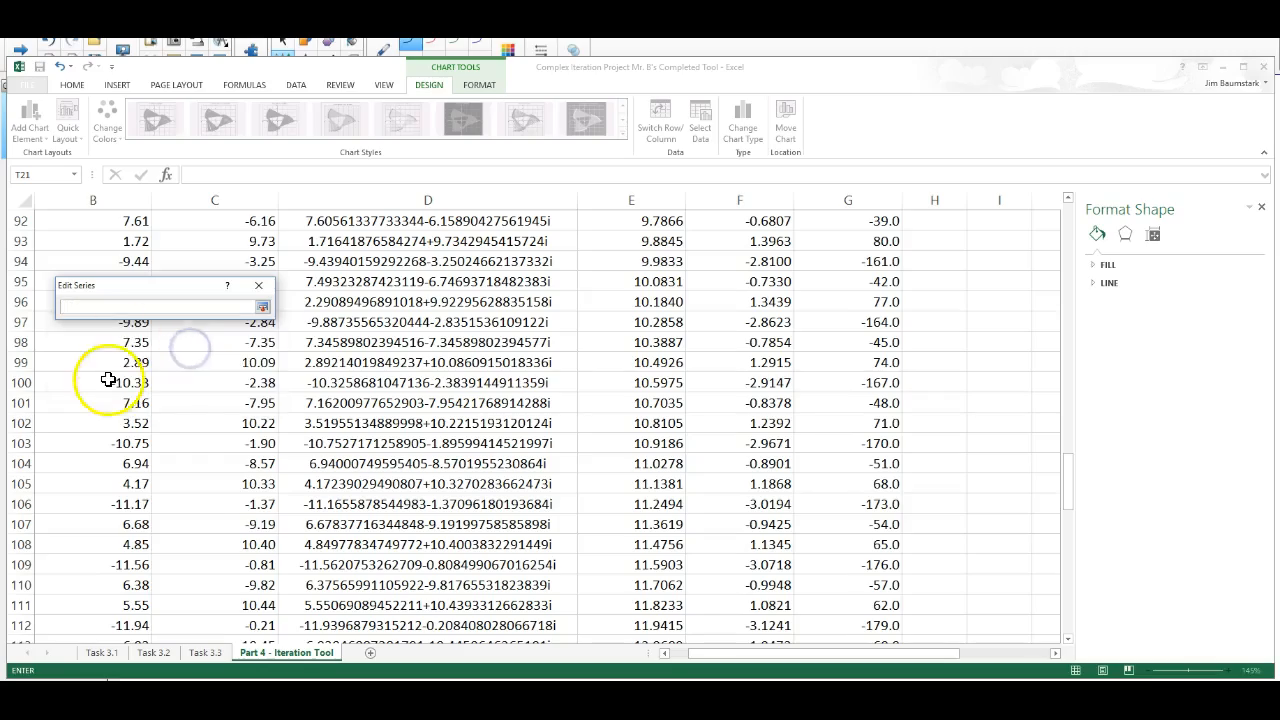
{"action": "scroll", "coordinate": [86, 370], "scroll_direction": "up", "scroll_amount": 20}
{"action": "left_click_drag", "start_coordinate": [79, 358], "coordinate": [101, 601]}
Replace the series' Y values with C8:C157 and apply the new data source to the orbit graph.
{"action": "left_click", "coordinate": [175, 374]}
{"action": "key", "text": "Right"}
{"action": "left_click_drag", "start_coordinate": [179, 374], "coordinate": [2, 375]}
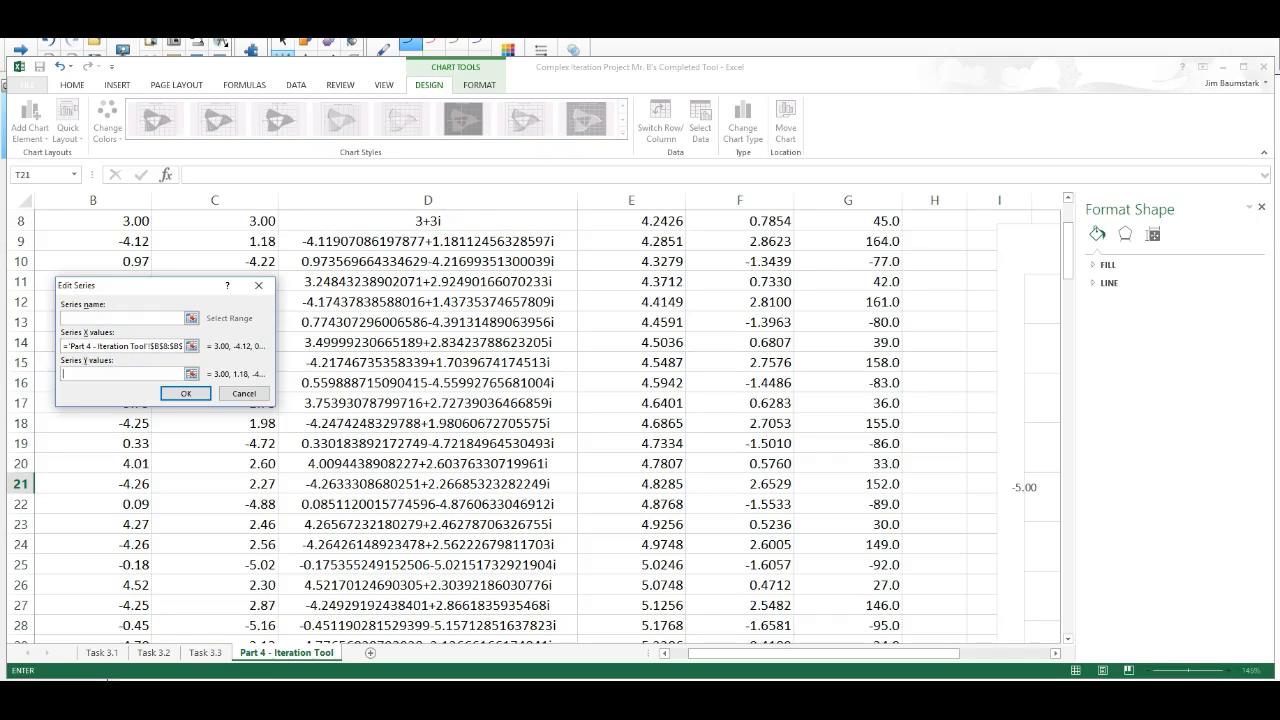
{"action": "left_click", "coordinate": [190, 373]}
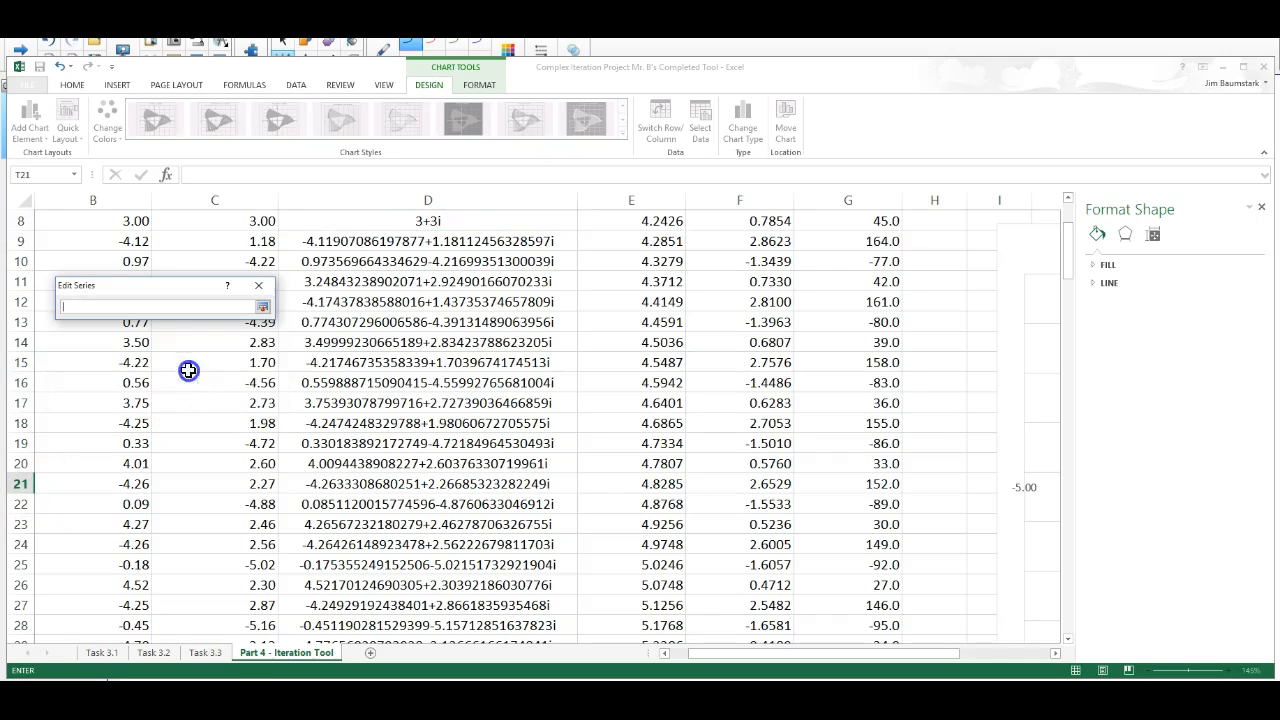
{"action": "scroll", "coordinate": [188, 370], "scroll_direction": "up", "scroll_amount": 3}
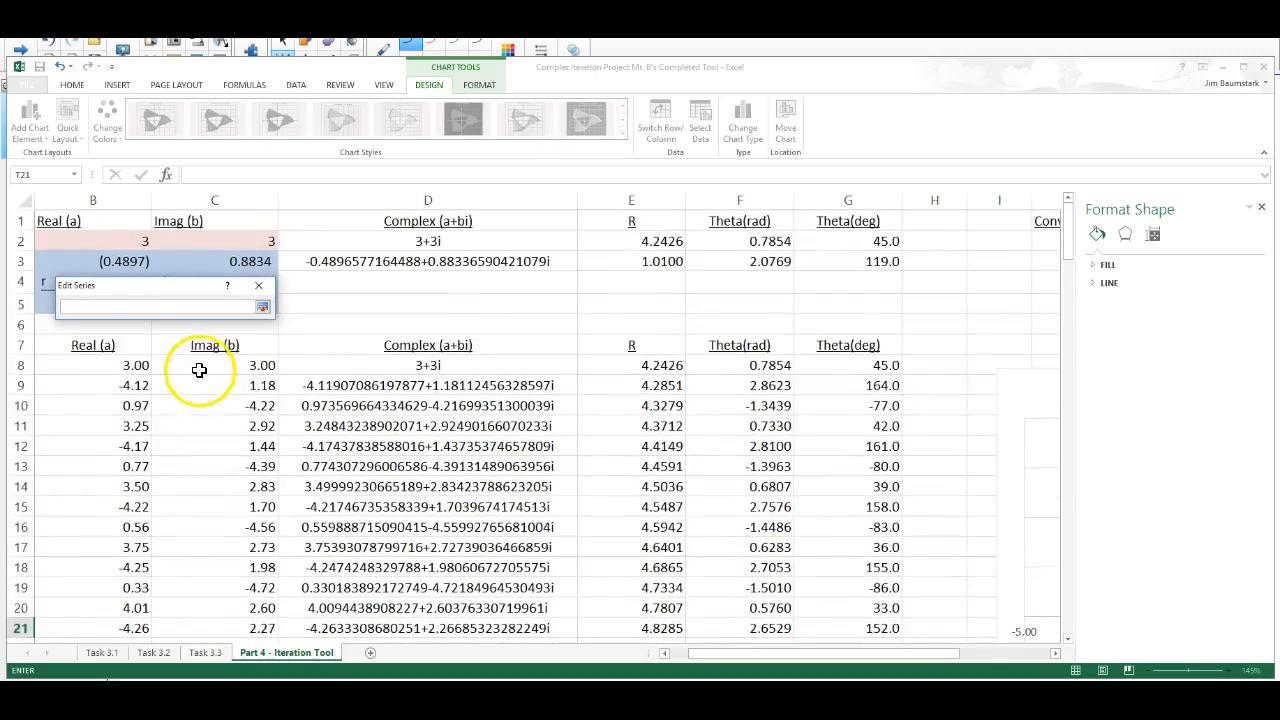
{"action": "left_click_drag", "start_coordinate": [199, 397], "coordinate": [191, 518]}
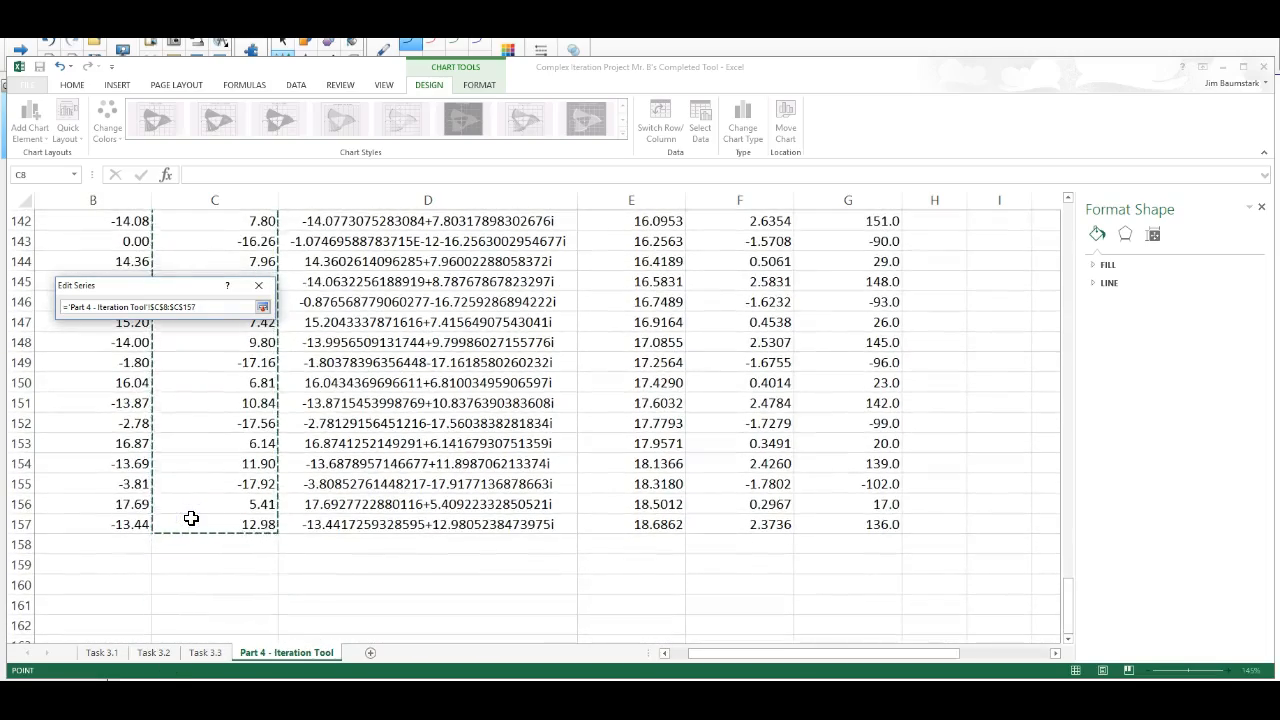
{"action": "key", "text": "Return"}
{"action": "left_click", "coordinate": [185, 393]}
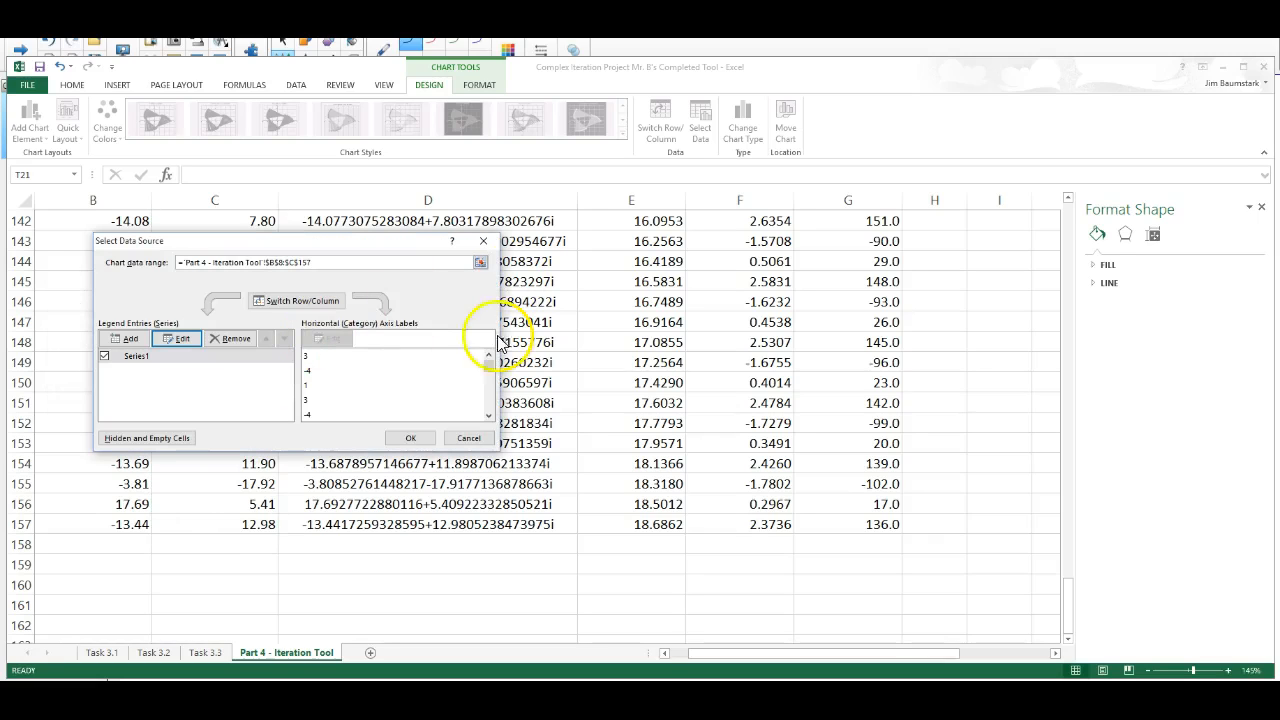
{"action": "left_click", "coordinate": [405, 439]}
Examine the whole updated orbit graph, from its title down to its lowest plotted points.
{"action": "left_click", "coordinate": [949, 373]}
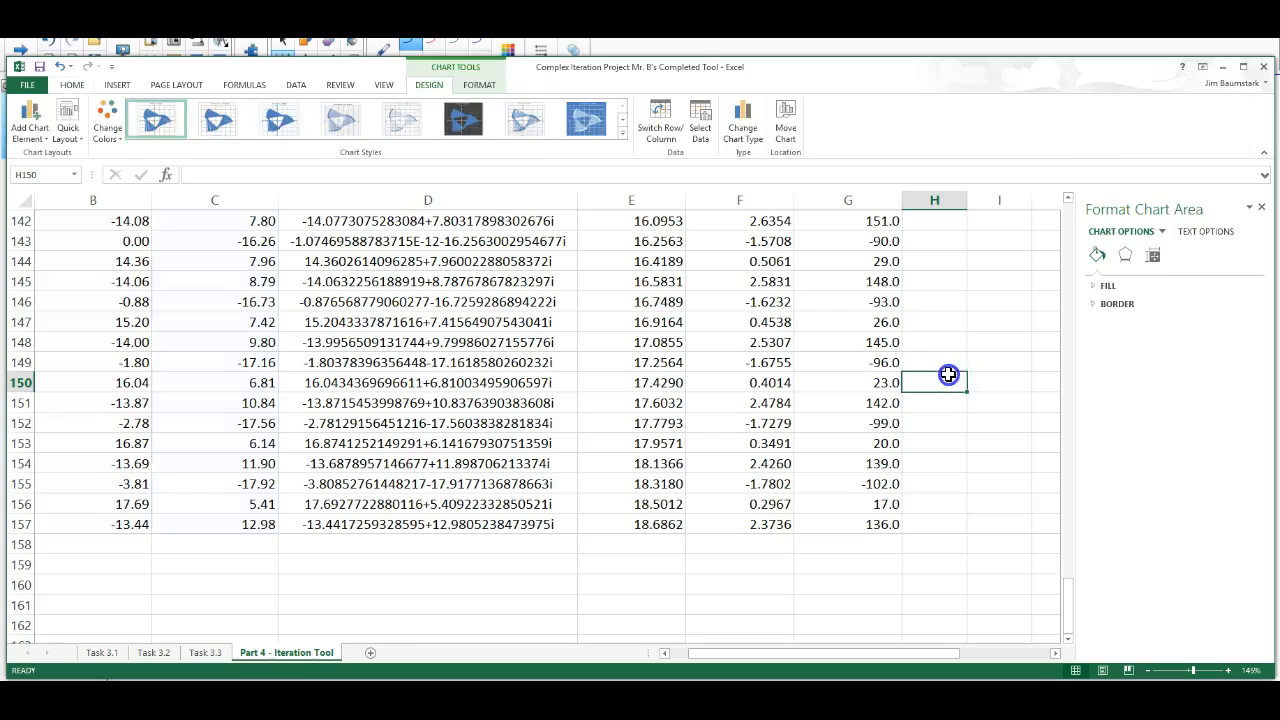
{"action": "left_click", "coordinate": [980, 368]}
{"action": "key", "text": "Right"}
{"action": "key", "text": "Right"}
{"action": "key", "text": "Right"}
{"action": "key", "text": "Right"}
{"action": "key", "text": "Right"}
{"action": "key", "text": "Right"}
{"action": "key", "text": "Right"}
{"action": "key", "text": "Right"}
{"action": "key", "text": "Right"}
{"action": "key", "text": "Right"}
{"action": "key", "text": "Up"}
{"action": "key", "text": "Up"}
{"action": "key", "text": "Up"}
{"action": "key", "text": "Up"}
{"action": "key", "text": "Up"}
{"action": "key", "text": "Up"}
{"action": "key", "text": "Up"}
{"action": "key", "text": "Up"}
{"action": "key", "text": "Up"}
{"action": "key", "text": "Up"}
{"action": "key", "text": "Up"}
{"action": "key", "text": "Up"}
{"action": "key", "text": "Up"}
{"action": "key", "text": "Up"}
{"action": "key", "text": "Up"}
{"action": "key", "text": "Up"}
{"action": "key", "text": "Up"}
{"action": "key", "text": "Up"}
{"action": "key", "text": "Up"}
{"action": "key", "text": "Up"}
{"action": "key", "text": "Up"}
{"action": "key", "text": "Up"}
{"action": "key", "text": "Up"}
{"action": "key", "text": "Up"}
{"action": "key", "text": "Up"}
{"action": "key", "text": "Up"}
{"action": "key", "text": "Up"}
{"action": "key", "text": "Up"}
{"action": "key", "text": "Up"}
{"action": "key", "text": "Up"}
{"action": "key", "text": "Up"}
{"action": "key", "text": "Up"}
{"action": "key", "text": "Up"}
{"action": "key", "text": "Up"}
{"action": "key", "text": "Up"}
{"action": "key", "text": "Up"}
{"action": "key", "text": "Up"}
{"action": "key", "text": "Up"}
{"action": "key", "text": "Up"}
{"action": "key", "text": "Up"}
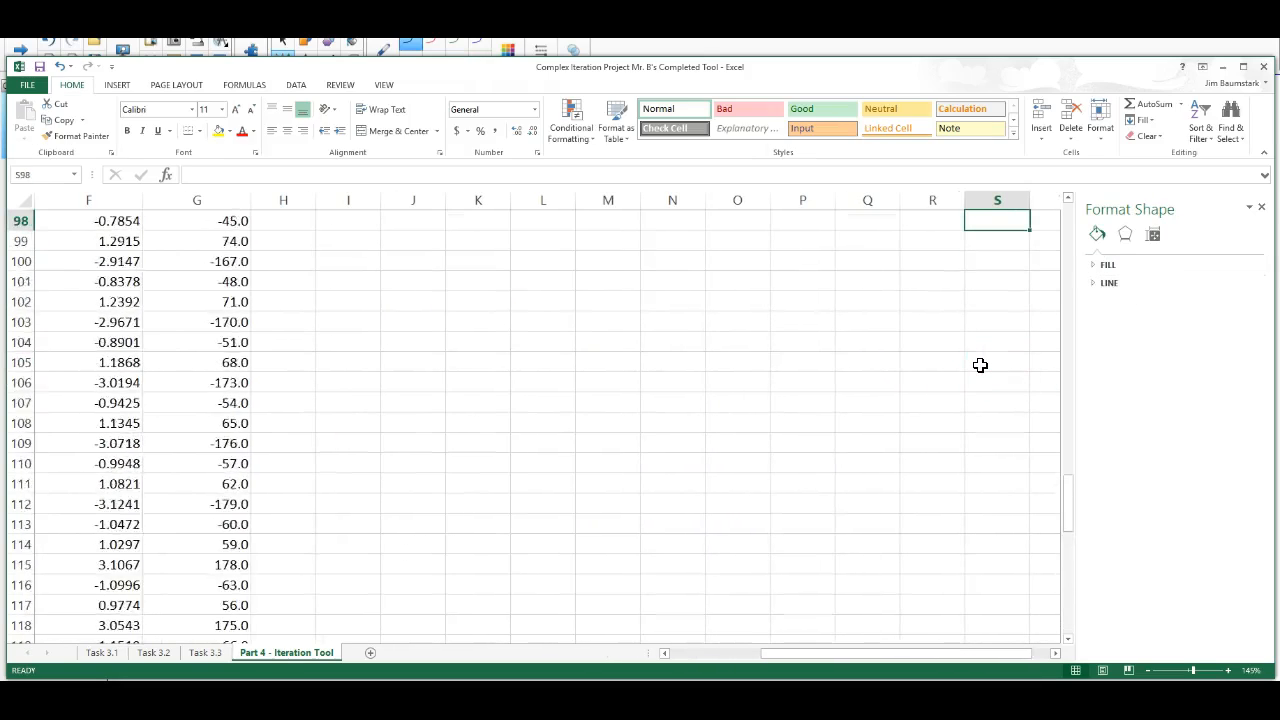
{"action": "key", "text": "Up"}
{"action": "key", "text": "Up"}
{"action": "key", "text": "Up"}
{"action": "key", "text": "Up"}
{"action": "key", "text": "Up"}
{"action": "key", "text": "Up"}
{"action": "key", "text": "Up"}
{"action": "key", "text": "Up"}
{"action": "key", "text": "Up"}
{"action": "key", "text": "Up"}
{"action": "key", "text": "Up"}
{"action": "key", "text": "Up"}
{"action": "key", "text": "Up"}
{"action": "key", "text": "Up"}
{"action": "key", "text": "Up"}
{"action": "key", "text": "Up"}
{"action": "key", "text": "Up"}
{"action": "key", "text": "Up"}
{"action": "key", "text": "Up"}
{"action": "key", "text": "Up"}
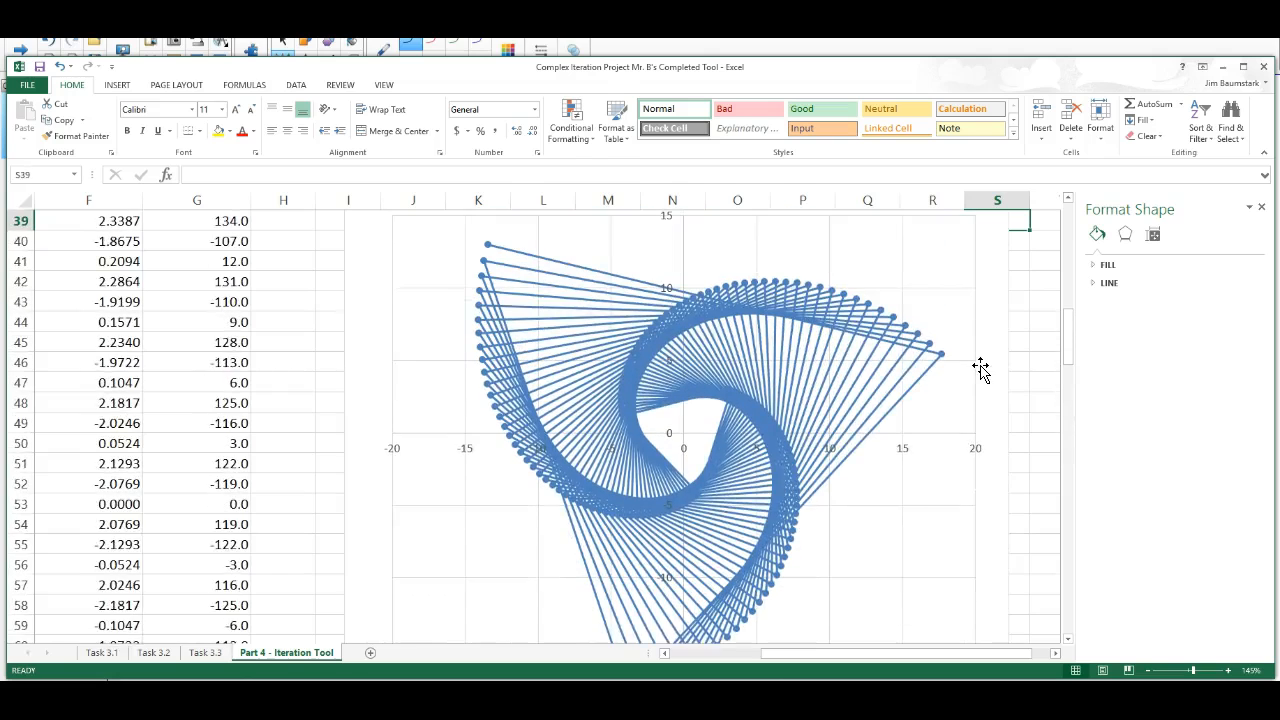
{"action": "key", "text": "Down"}
{"action": "key", "text": "Down"}
{"action": "key", "text": "Down"}
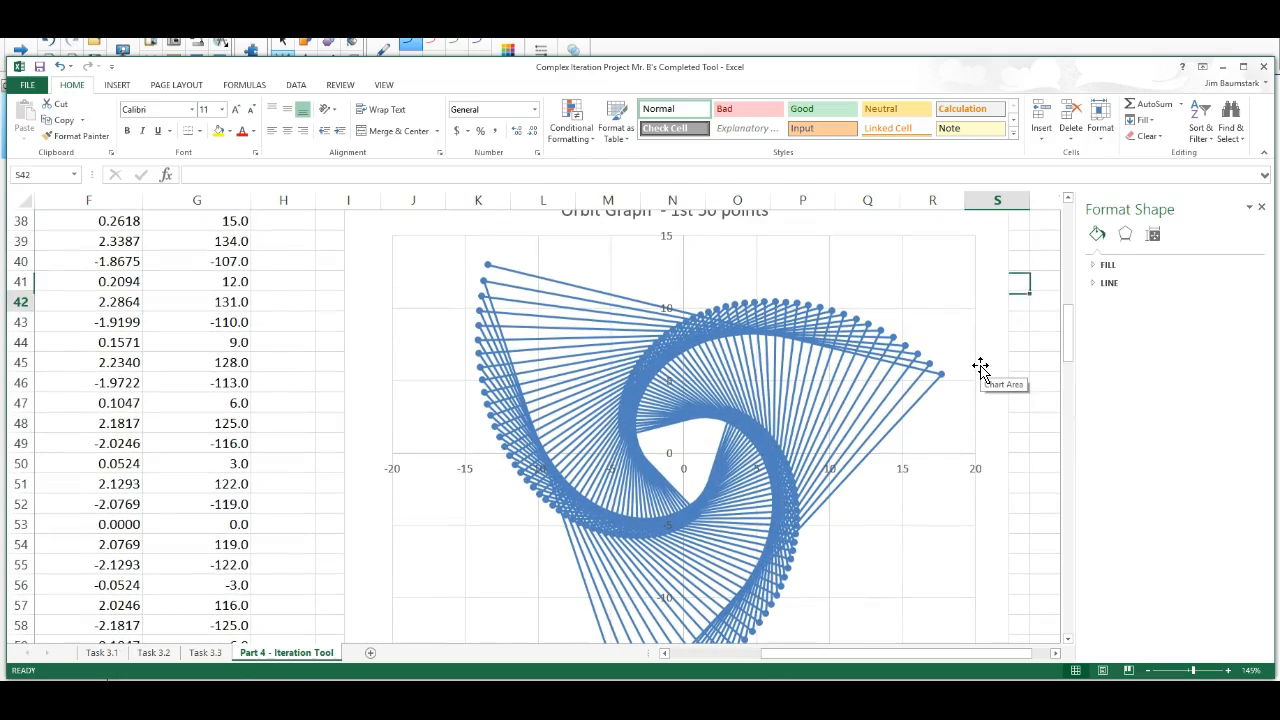
{"action": "key", "text": "Down"}
{"action": "key", "text": "Down"}
{"action": "key", "text": "Down"}
{"action": "key", "text": "Down"}
{"action": "key", "text": "Down"}
{"action": "key", "text": "Down"}
{"action": "key", "text": "Down"}
{"action": "key", "text": "Down"}
{"action": "key", "text": "Down"}
{"action": "key", "text": "Down"}
{"action": "key", "text": "Down"}
{"action": "key", "text": "Down"}
{"action": "key", "text": "Down"}
{"action": "key", "text": "Down"}
{"action": "key", "text": "Down"}
{"action": "key", "text": "Down"}
{"action": "key", "text": "Down"}
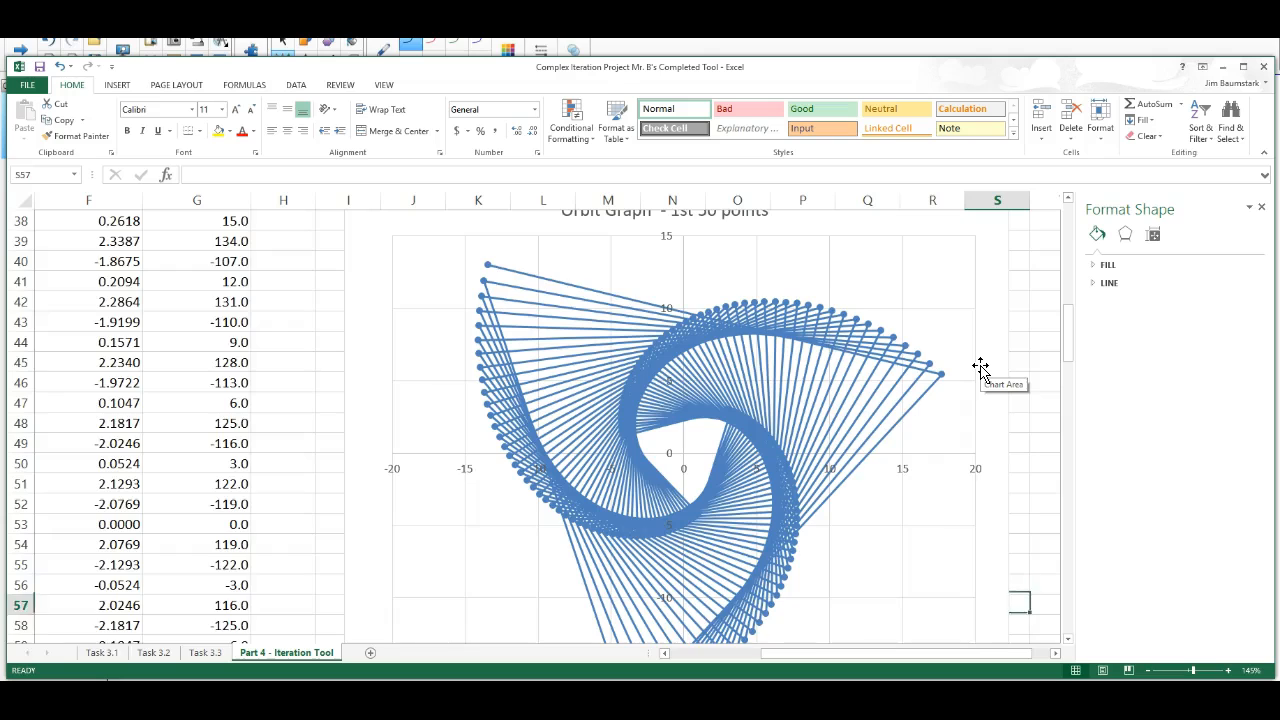
{"action": "key", "text": "Down"}
{"action": "key", "text": "Down"}
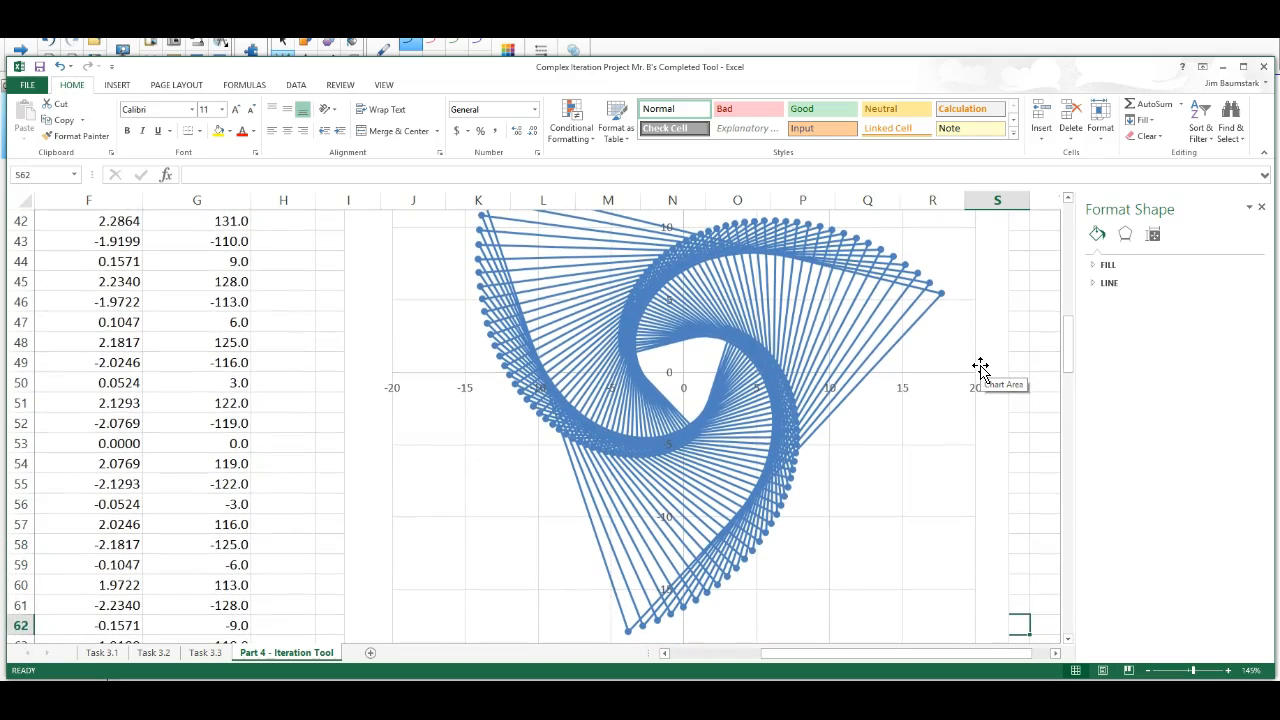
{"action": "key", "text": "Up"}
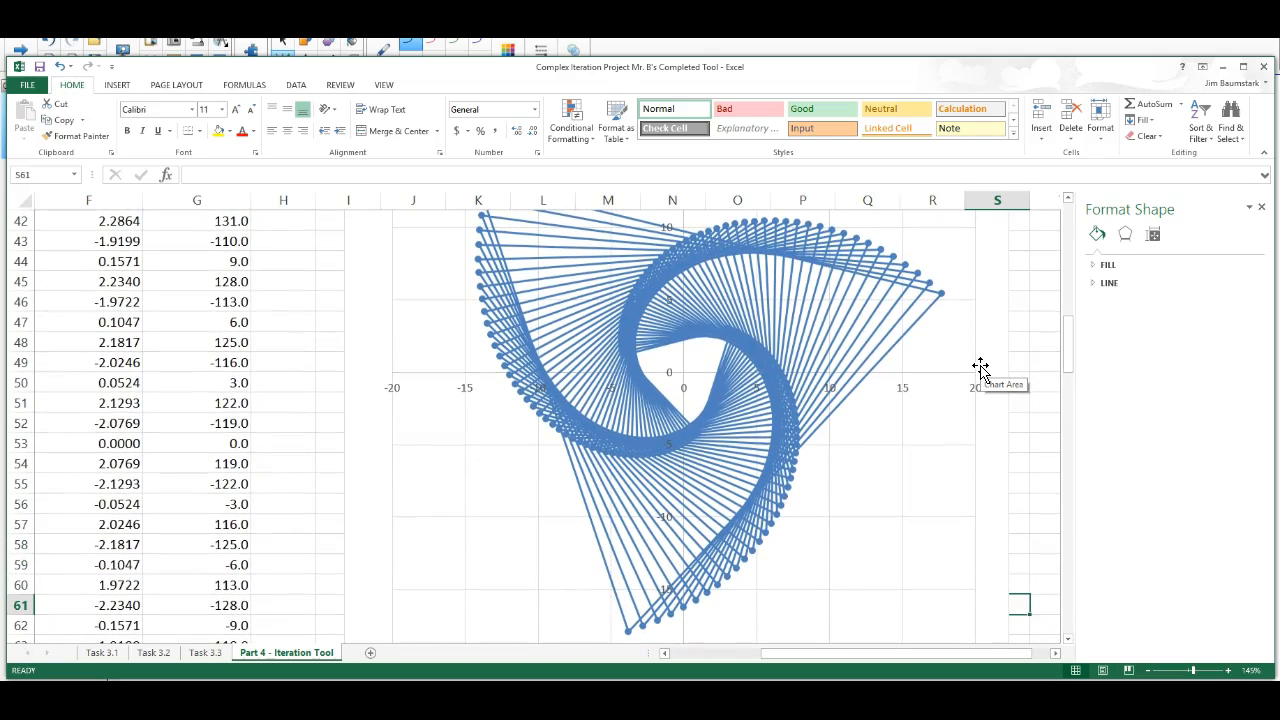
{"action": "key", "text": "Up"}
{"action": "key", "text": "Up"}
{"action": "key", "text": "Up"}
{"action": "key", "text": "Up"}
{"action": "key", "text": "Up"}
{"action": "key", "text": "Up"}
{"action": "key", "text": "Up"}
{"action": "key", "text": "Up"}
{"action": "key", "text": "Up"}
{"action": "key", "text": "Up"}
{"action": "key", "text": "Up"}
{"action": "key", "text": "Up"}
{"action": "key", "text": "Up"}
{"action": "key", "text": "Up"}
{"action": "key", "text": "Up"}
{"action": "key", "text": "Up"}
{"action": "key", "text": "Up"}
{"action": "key", "text": "Up"}
{"action": "key", "text": "Up"}
{"action": "key", "text": "Up"}
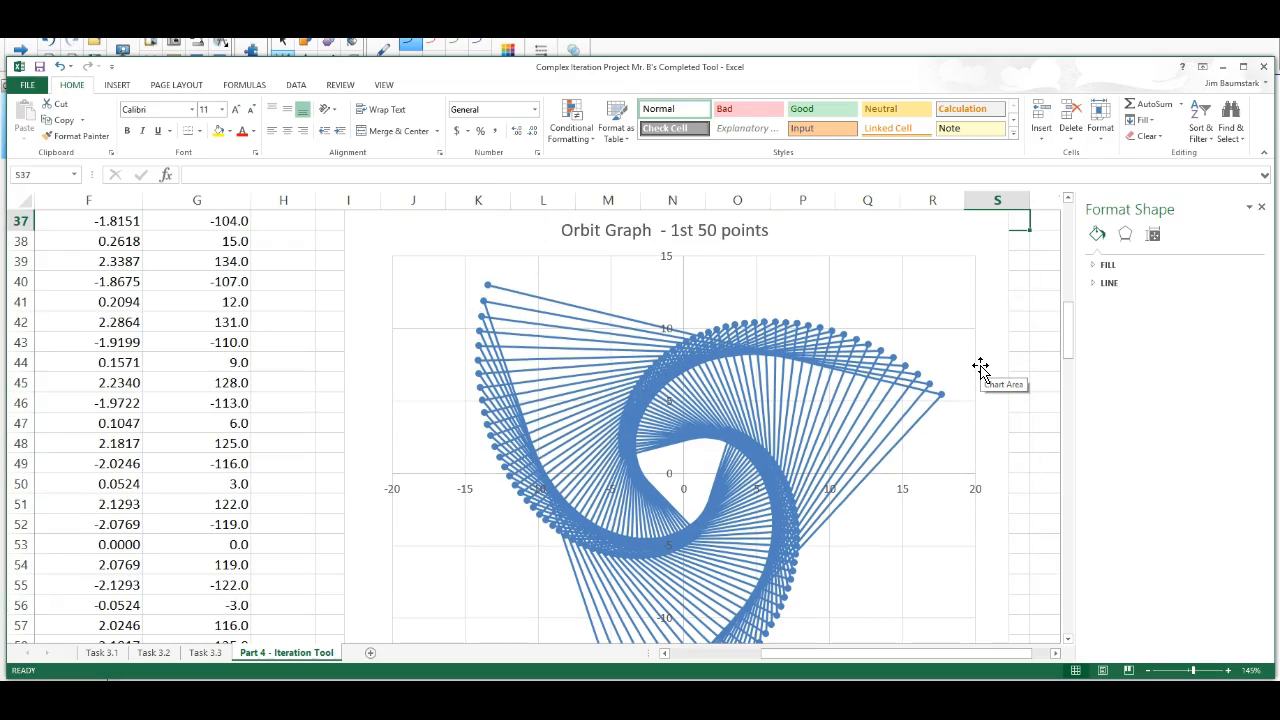
Return from the orbit graph to the polar rule inputs and select the theta value in cell C5.
{"action": "key", "text": "Left"}
{"action": "key", "text": "Left"}
{"action": "key", "text": "Left"}
{"action": "key", "text": "Left"}
{"action": "key", "text": "Left"}
{"action": "key", "text": "Left"}
{"action": "key", "text": "Left"}
{"action": "key", "text": "Left"}
{"action": "key", "text": "Left"}
{"action": "key", "text": "Left"}
{"action": "key", "text": "Left"}
{"action": "key", "text": "Left"}
{"action": "key", "text": "Left"}
{"action": "key", "text": "Left"}
{"action": "key", "text": "Left"}
{"action": "key", "text": "Left"}
{"action": "key", "text": "Left"}
{"action": "key", "text": "Left"}
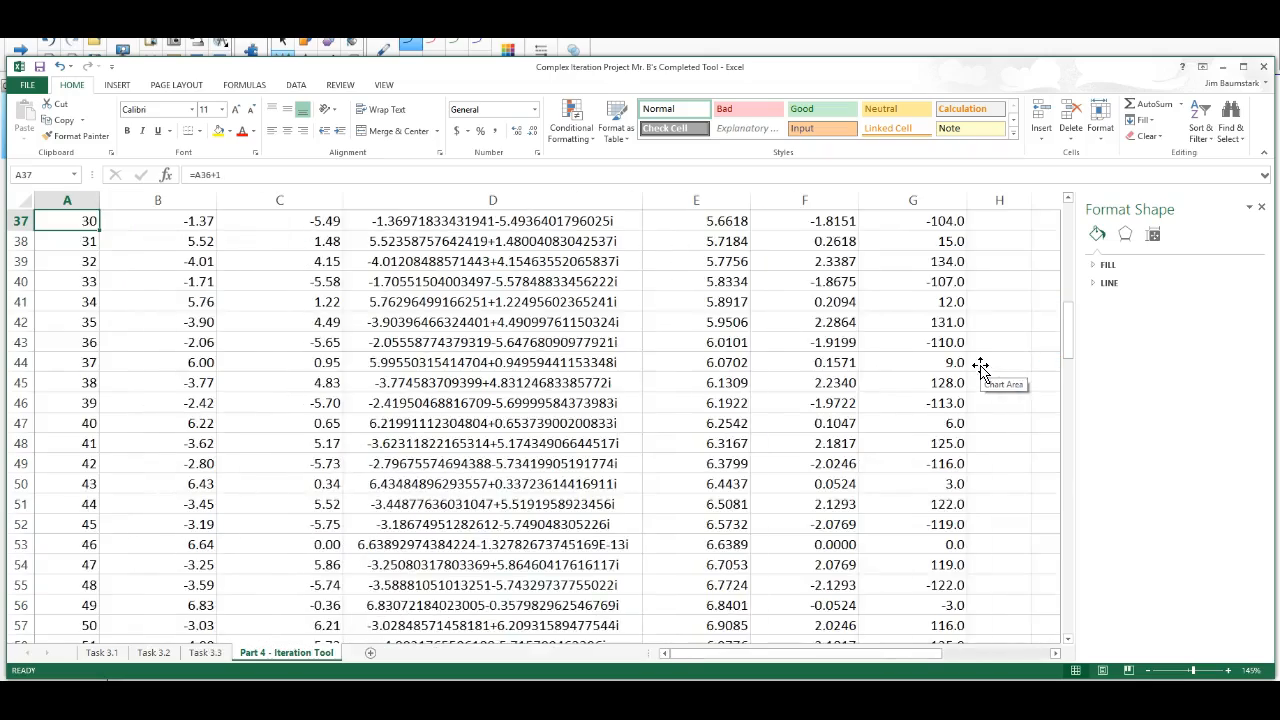
{"action": "key", "text": "Up"}
{"action": "key", "text": "Up"}
{"action": "key", "text": "Up"}
{"action": "key", "text": "Up"}
{"action": "key", "text": "Up"}
{"action": "key", "text": "Up"}
{"action": "key", "text": "Up"}
{"action": "key", "text": "Up"}
{"action": "key", "text": "Up"}
{"action": "key", "text": "Up"}
{"action": "key", "text": "Up"}
{"action": "key", "text": "Up"}
{"action": "key", "text": "Up"}
{"action": "key", "text": "Up"}
{"action": "key", "text": "Up"}
{"action": "key", "text": "Up"}
{"action": "key", "text": "Up"}
{"action": "key", "text": "Up"}
{"action": "key", "text": "Up"}
{"action": "key", "text": "Up"}
{"action": "key", "text": "Up"}
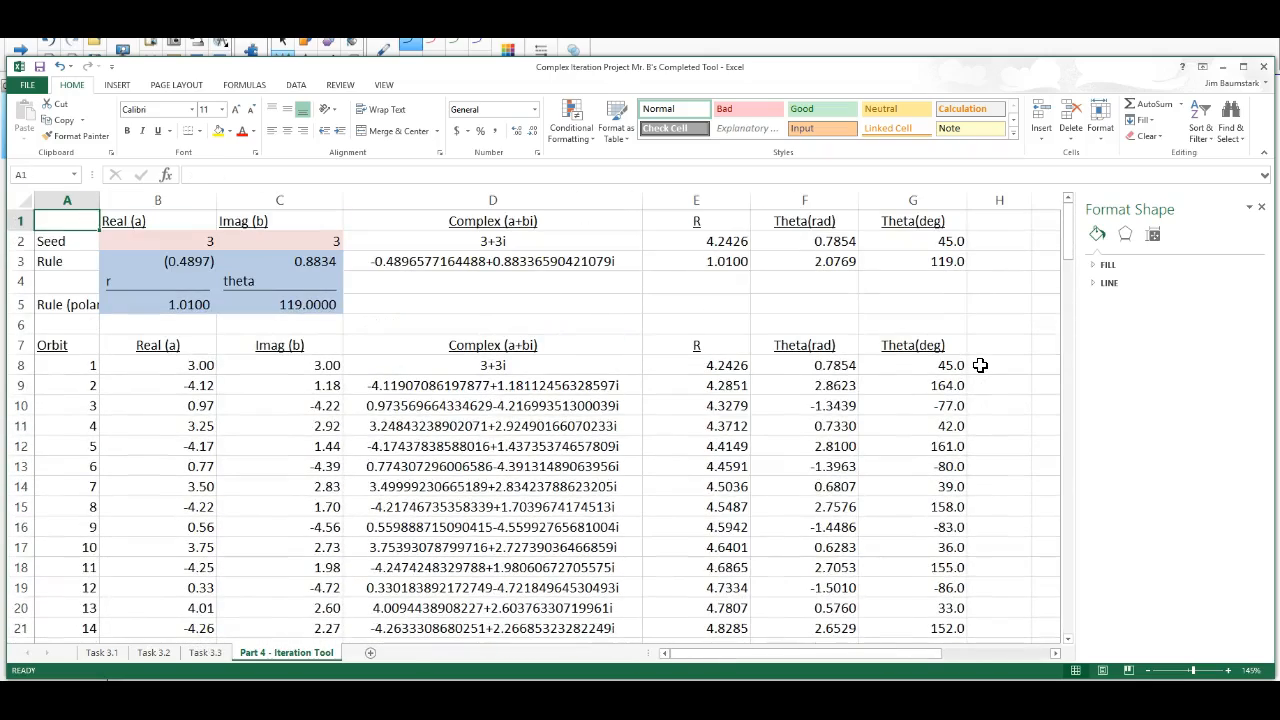
{"action": "key", "text": "Down"}
{"action": "key", "text": "Down"}
{"action": "key", "text": "Down"}
{"action": "key", "text": "Right"}
{"action": "key", "text": "Right"}
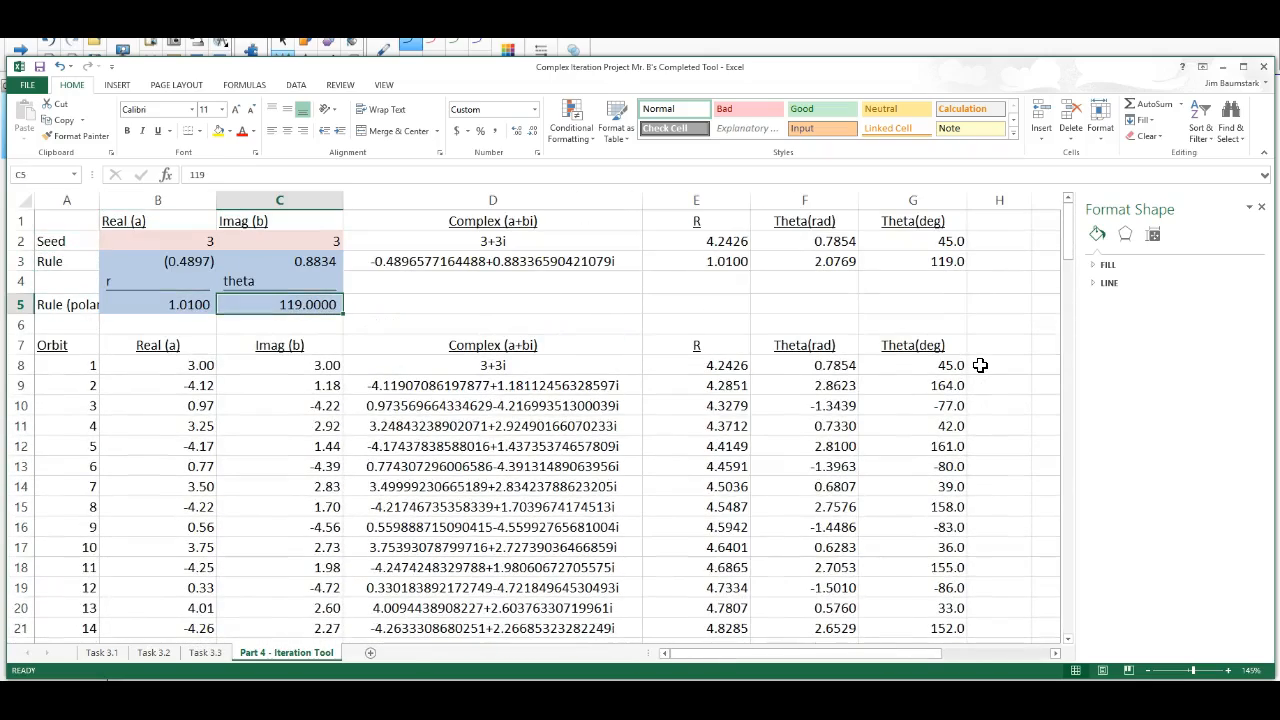